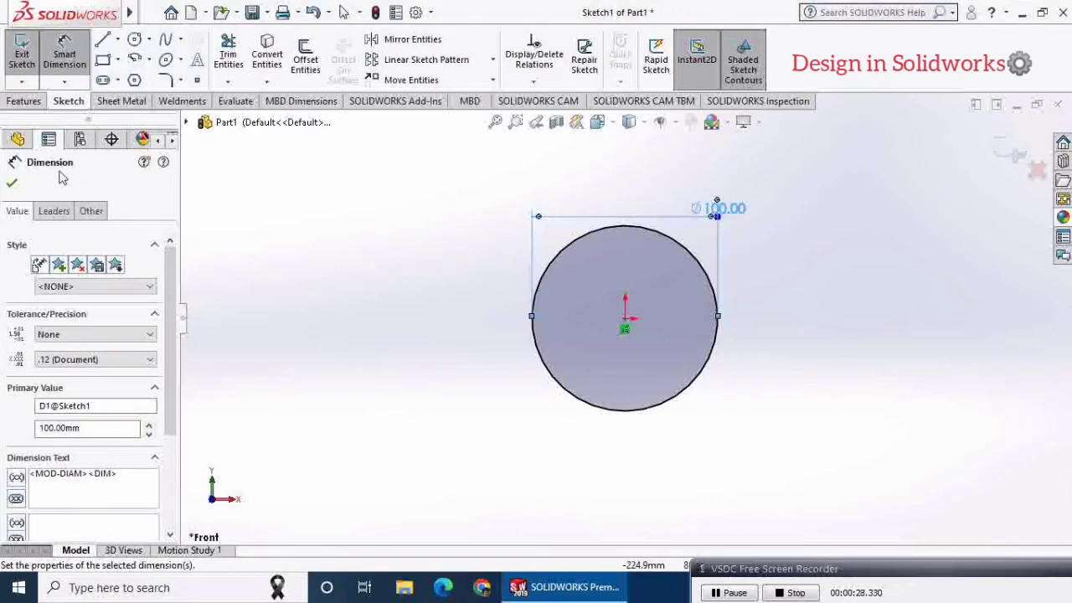
- Offset the 100 mm circle outward by 10 mm
click(11, 184)
click(304, 57)
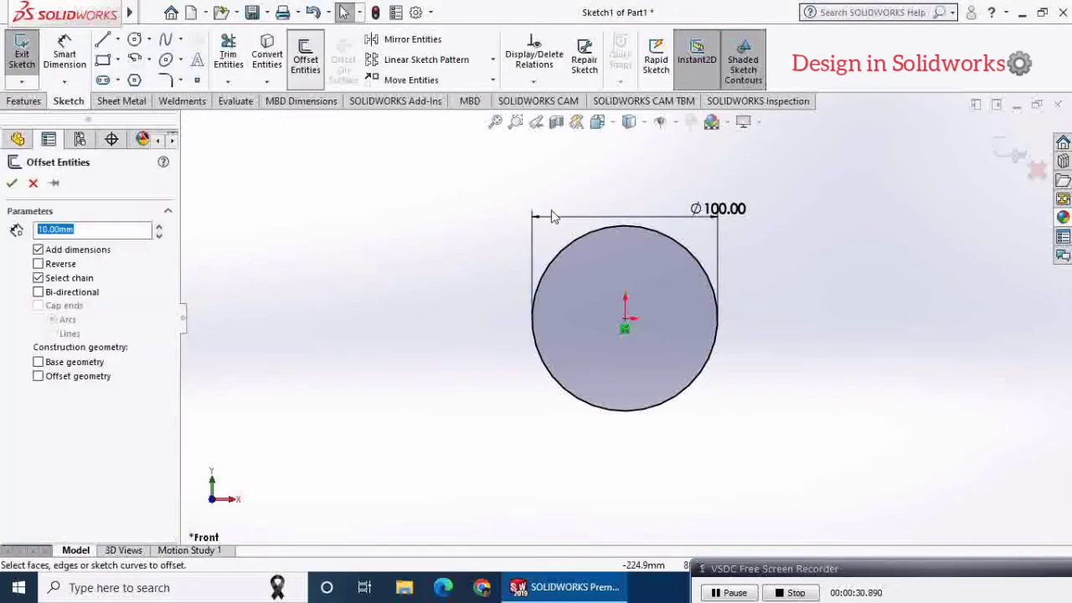
click(695, 251)
click(12, 182)
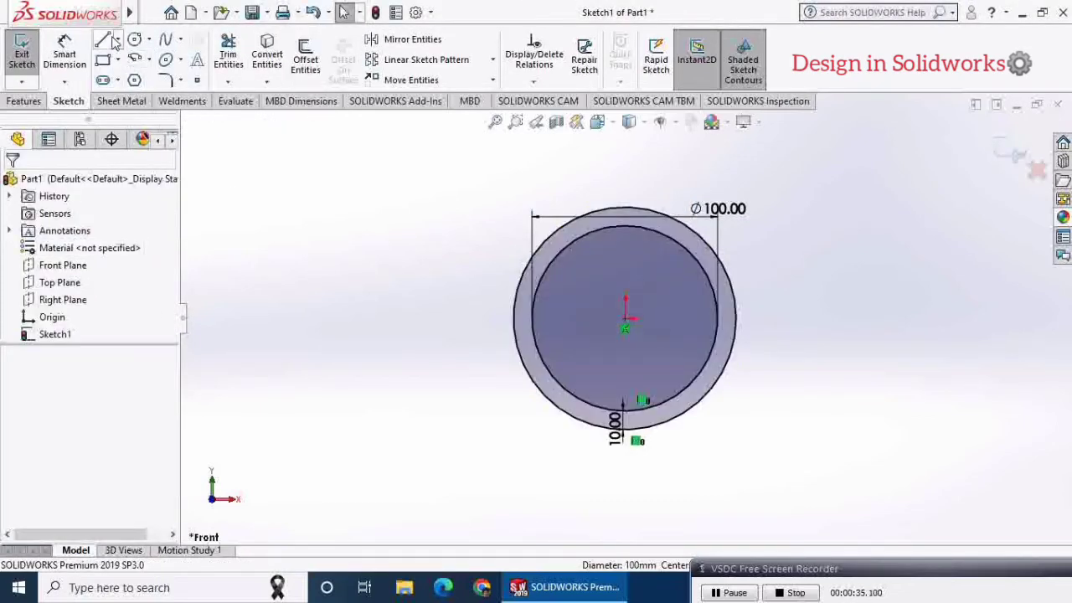
- Sketch a horizontal line centred on the origin, extending past both circles on each side
click(104, 40)
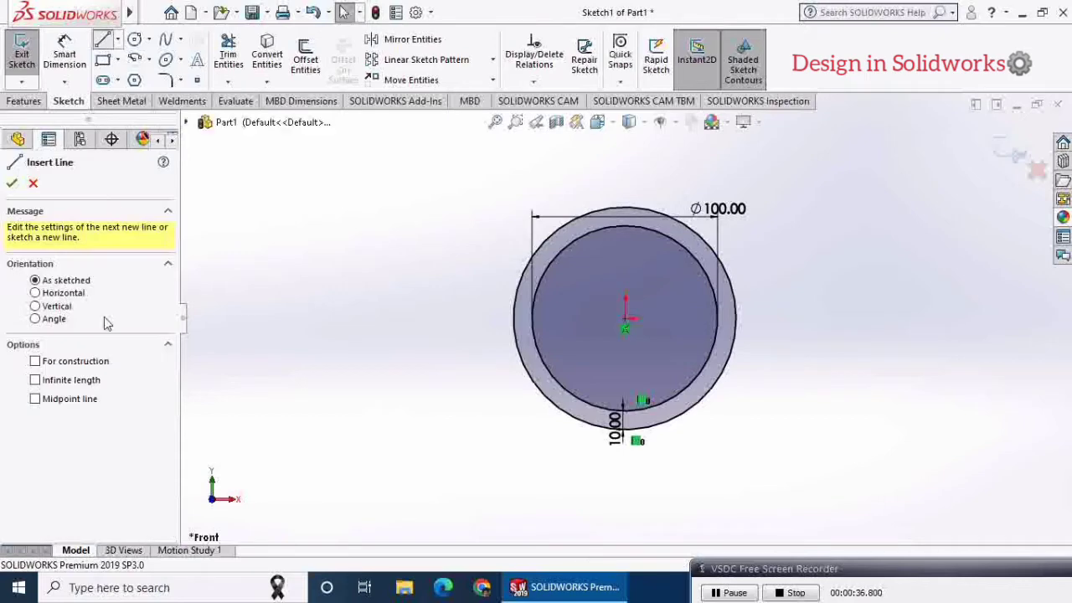
click(626, 319)
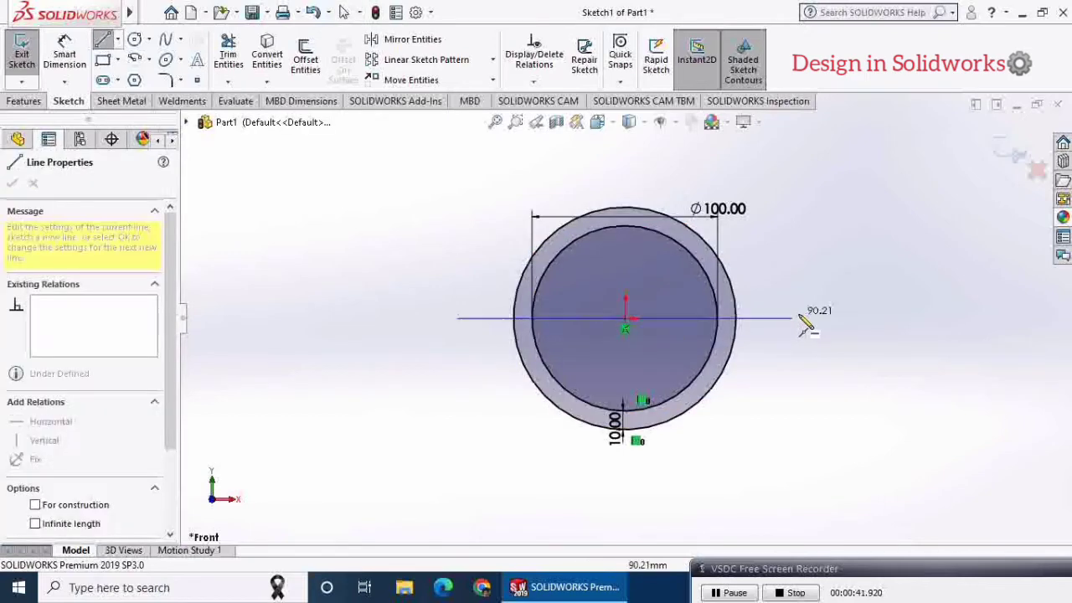
click(835, 289)
key(Escape)
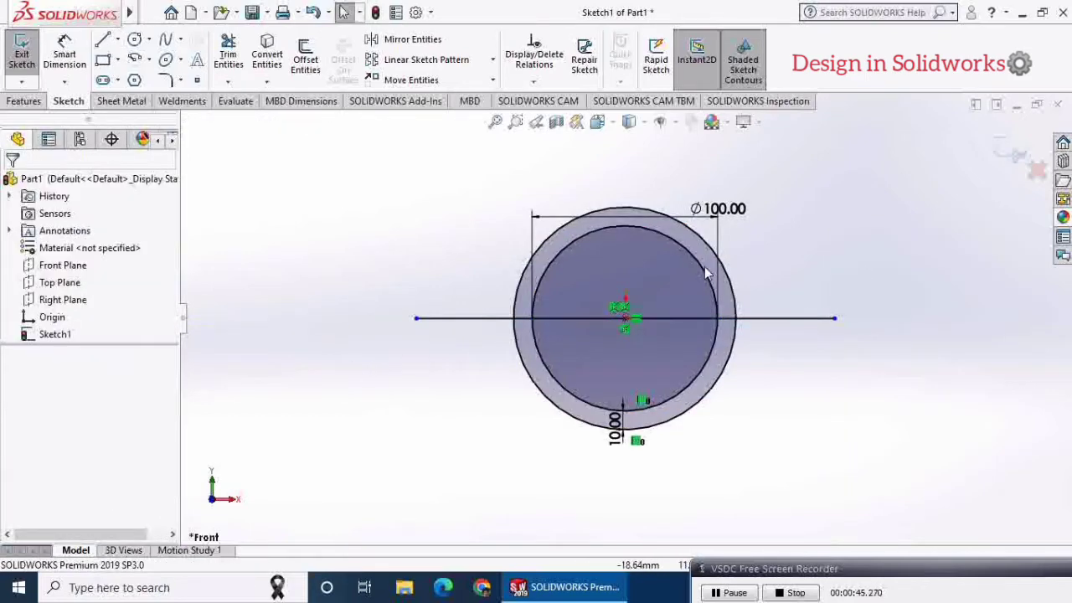
- Trim away the line's middle segment inside the inner circle and the lower halves of both circles
scroll(630, 278, down, 2)
click(232, 63)
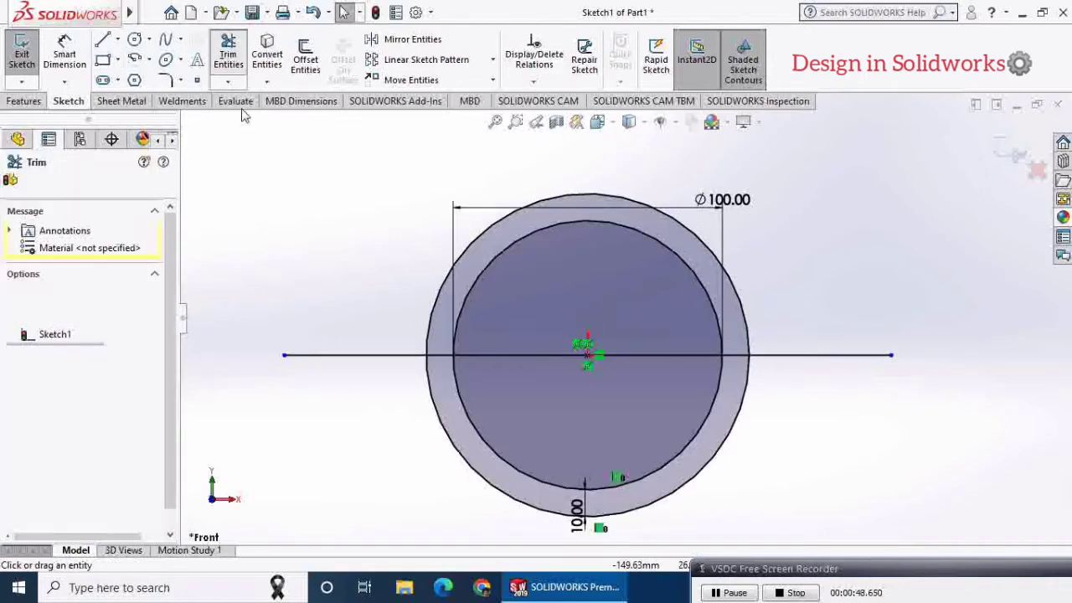
click(492, 355)
key(Return)
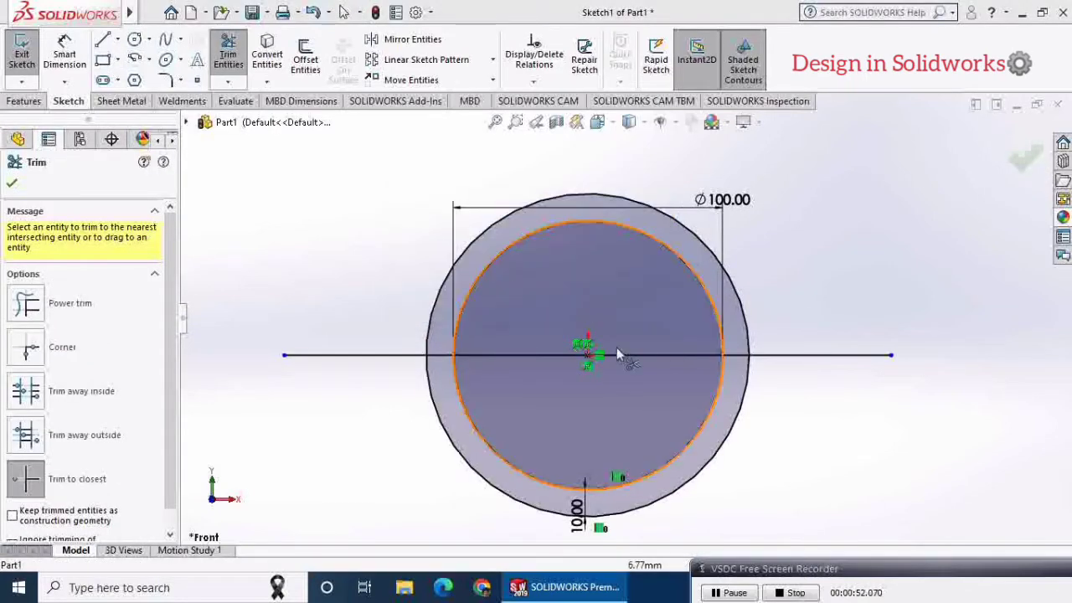
click(727, 390)
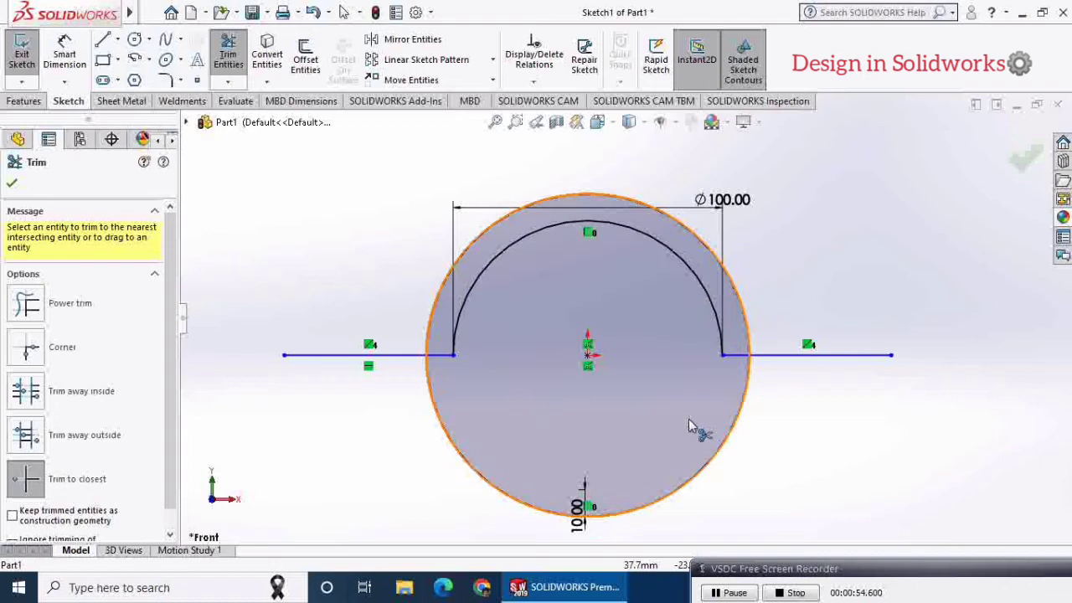
click(739, 422)
click(10, 183)
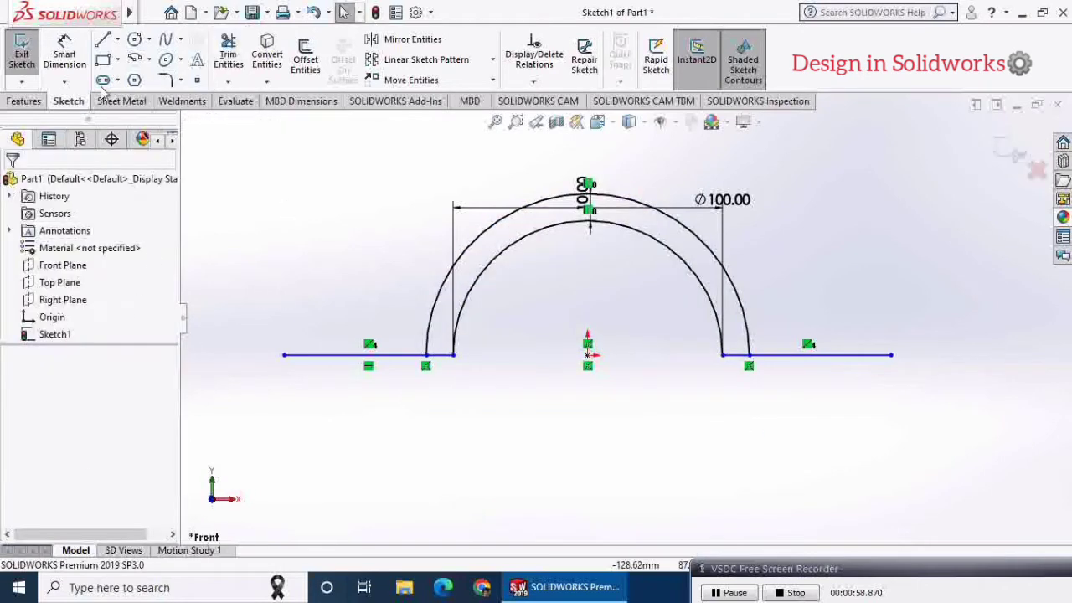
- Shorten the left horizontal line to about 75 mm from the origin and close the left tab with vertical and horizontal lines up to the outer arc
drag(284, 355, 385, 352)
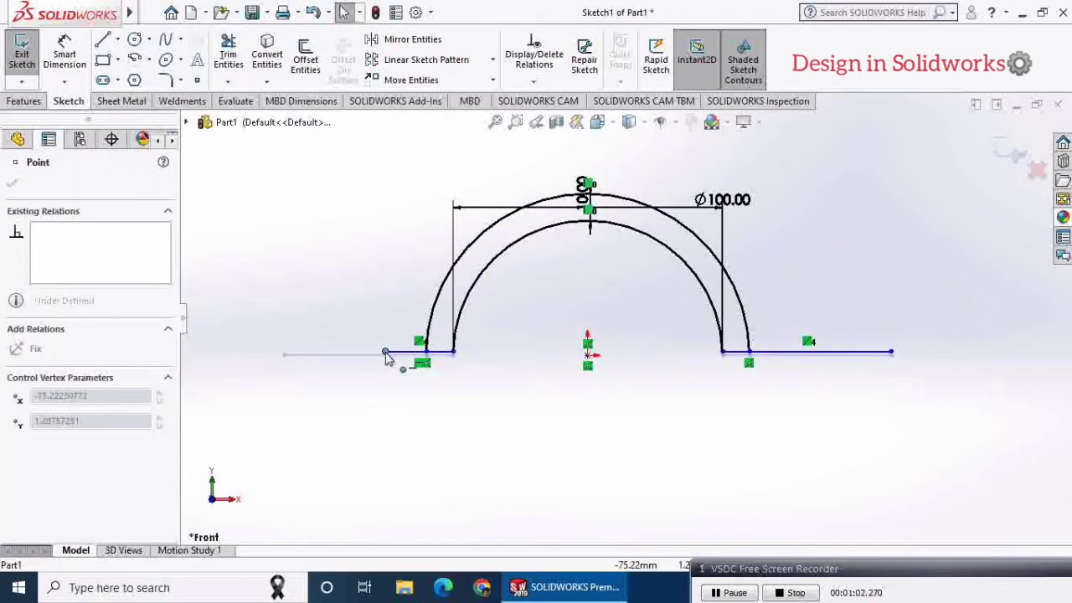
click(105, 41)
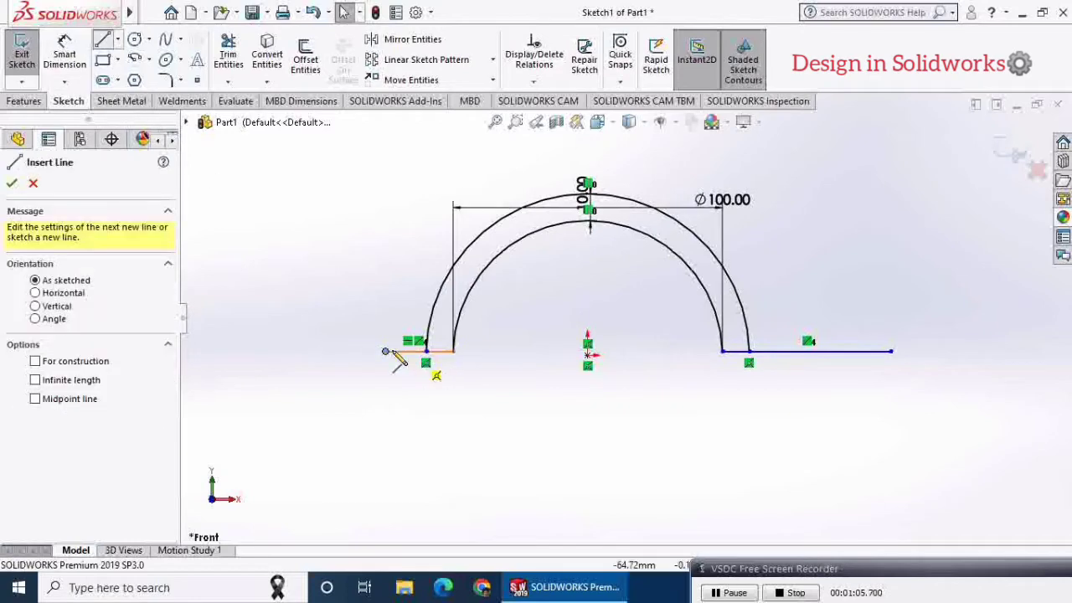
click(385, 351)
click(385, 324)
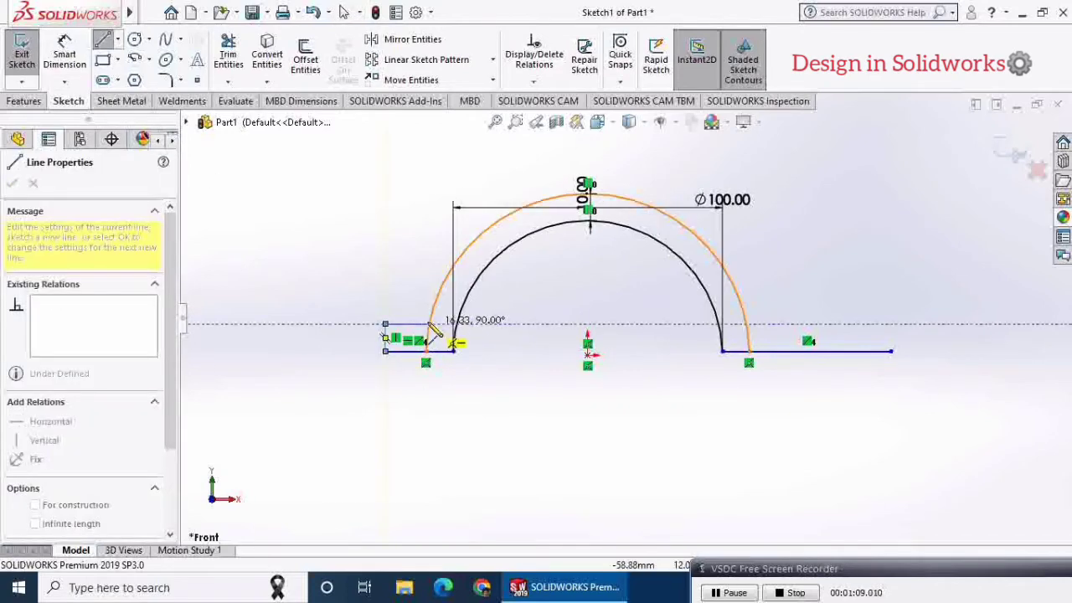
click(431, 324)
right_click(426, 216)
click(444, 290)
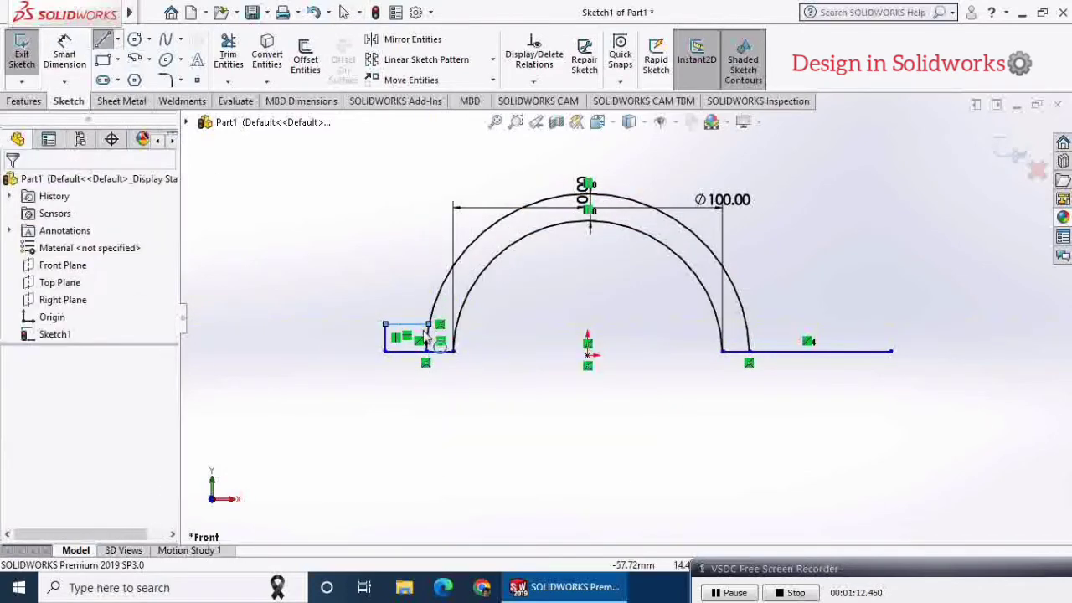
- Sketch the right tab's top line from the outer arc, level with the left tab, and a vertical line down from its outer end
click(105, 42)
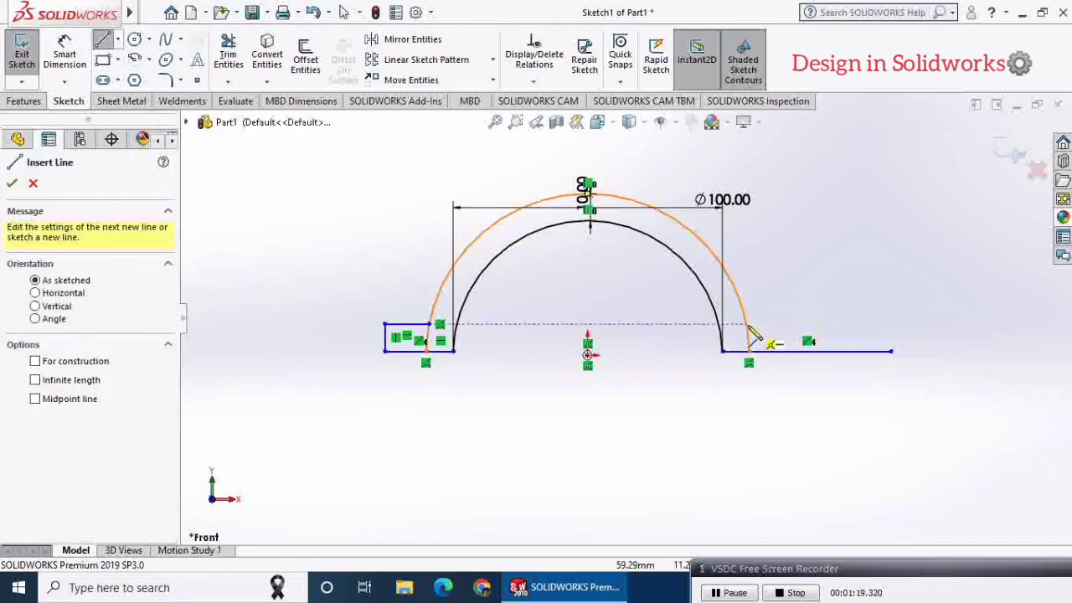
click(749, 325)
click(893, 325)
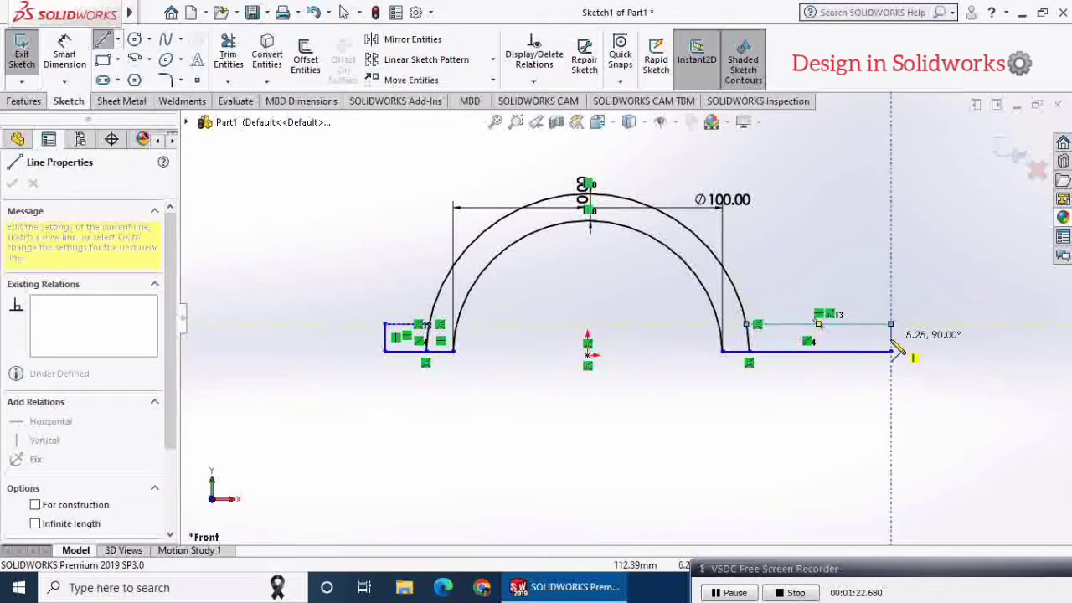
right_click(888, 336)
click(951, 345)
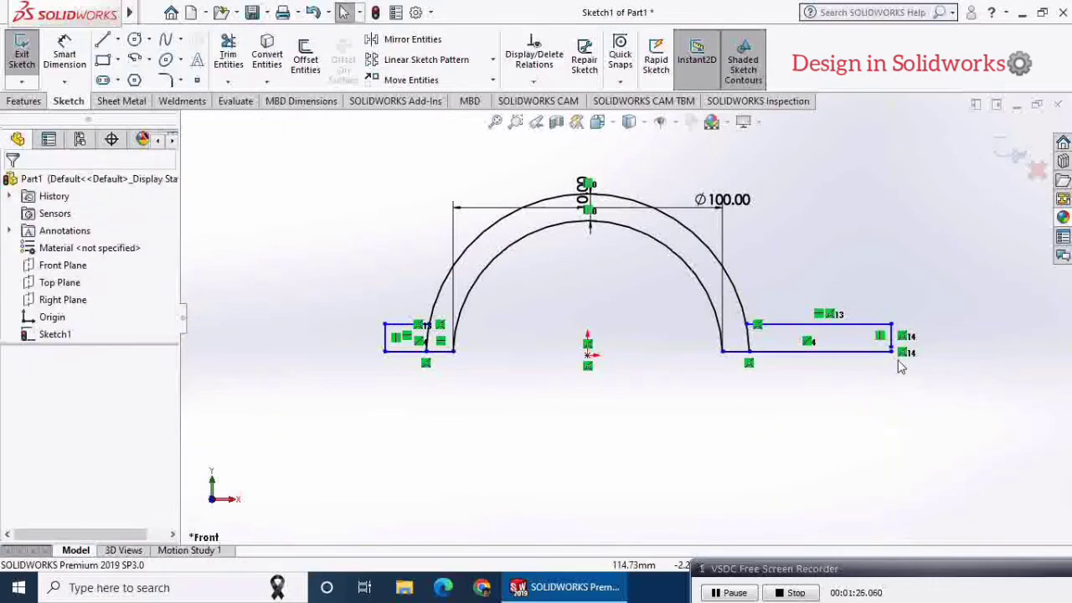
- Replace the right tab's vertical line with one joining both horizontal lines' ends, and pull its lower outer corner in to X about 73 mm
click(893, 337)
key(Delete)
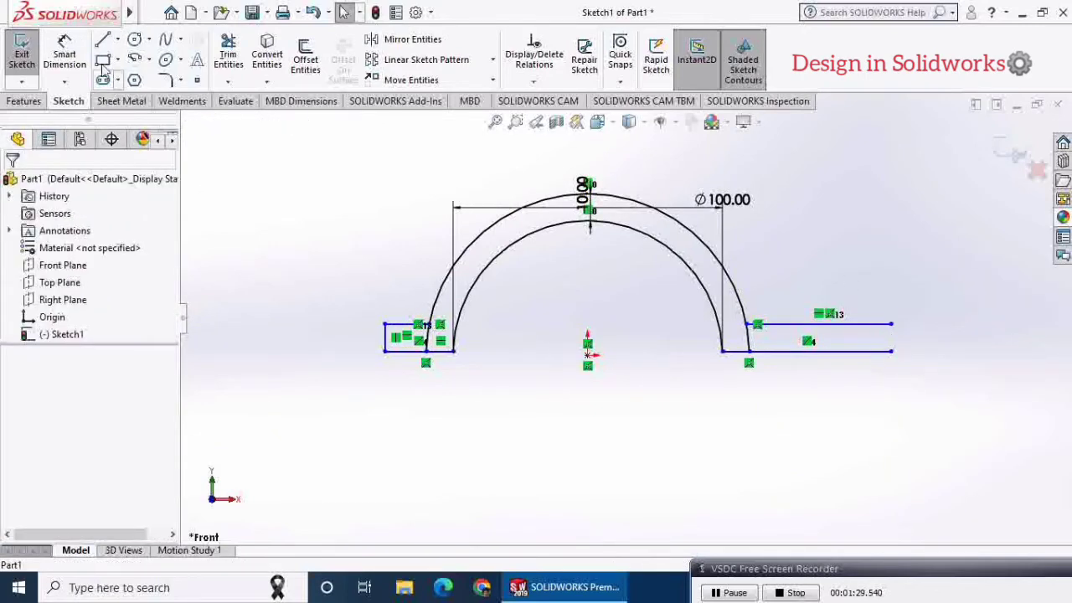
click(102, 40)
drag(890, 325, 890, 350)
key(Delete)
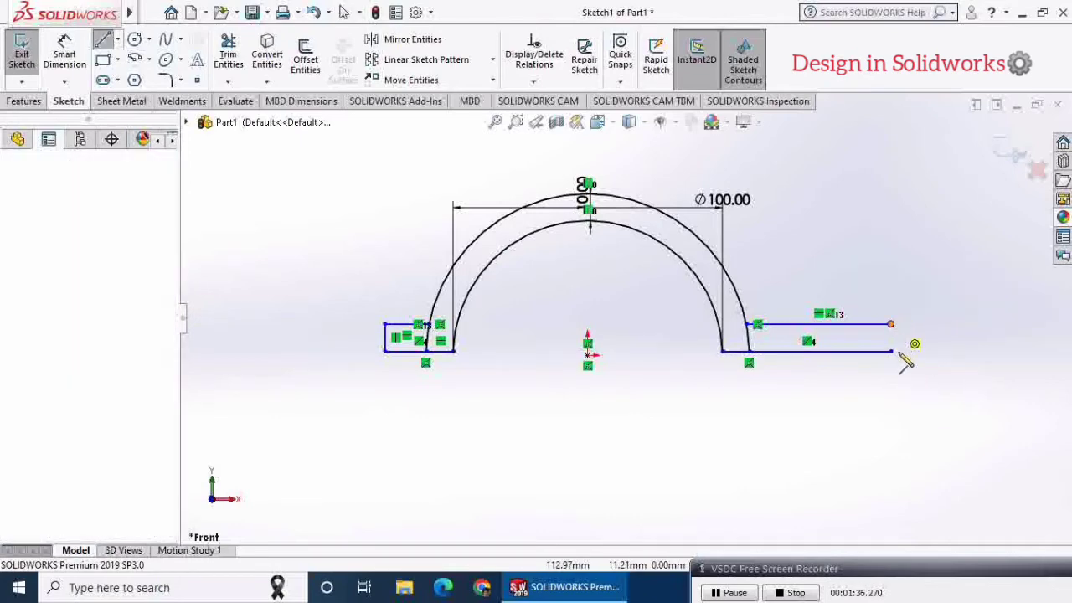
right_click(936, 352)
click(941, 353)
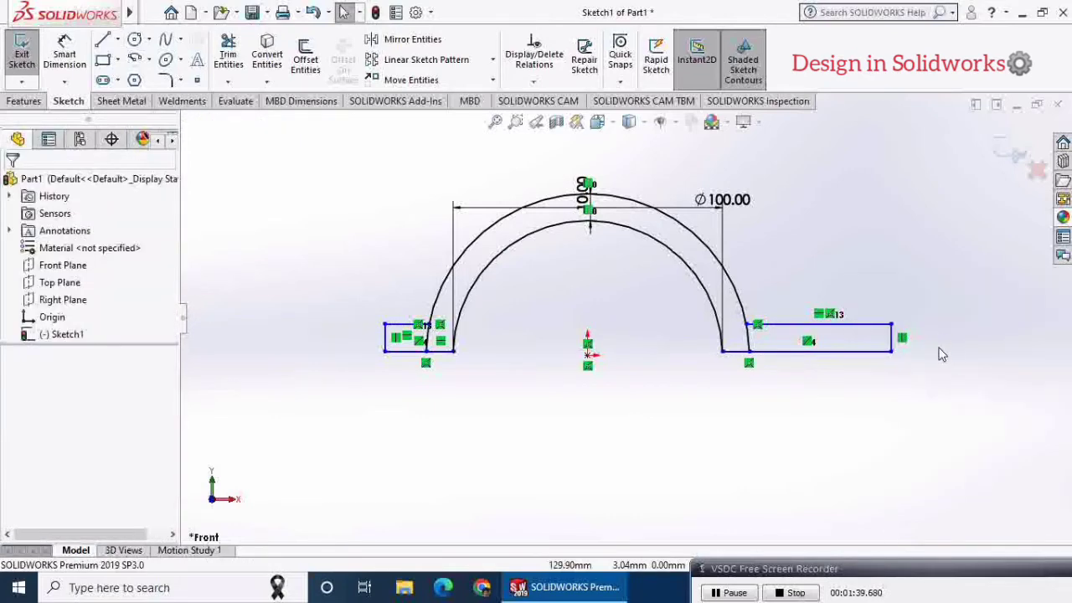
drag(891, 351, 787, 364)
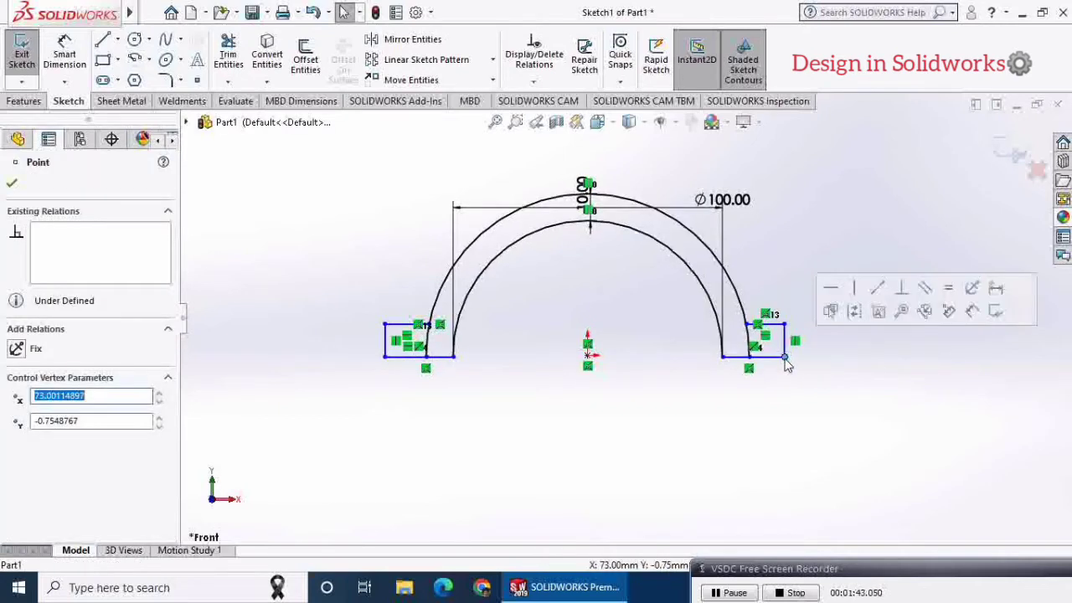
click(904, 356)
- Dimension the horizontal distance from the left tab's lower outer corner to the origin as 90 mm
click(52, 62)
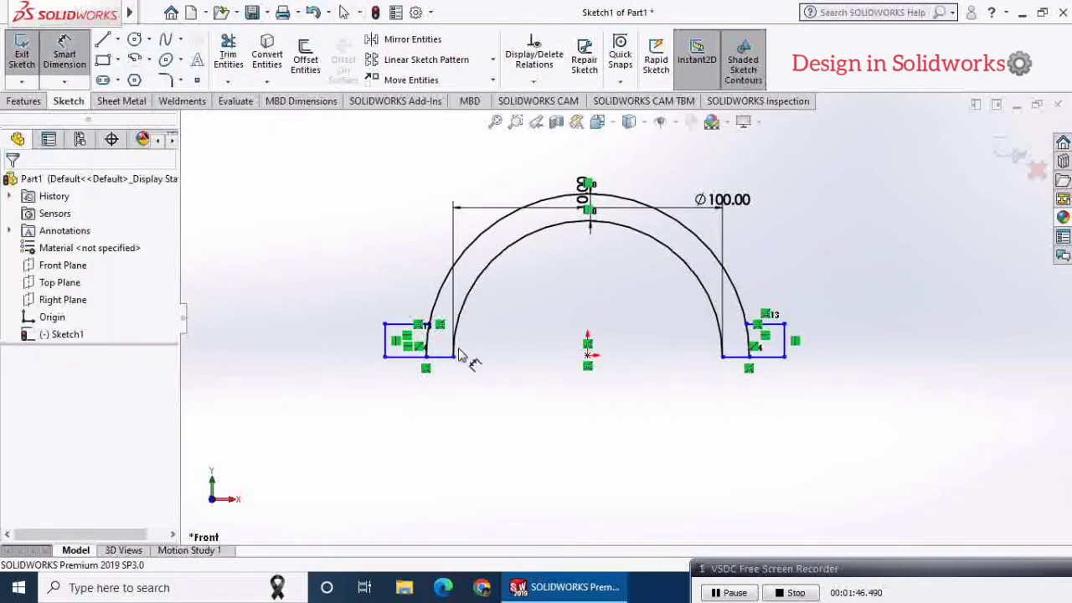
click(385, 358)
click(587, 355)
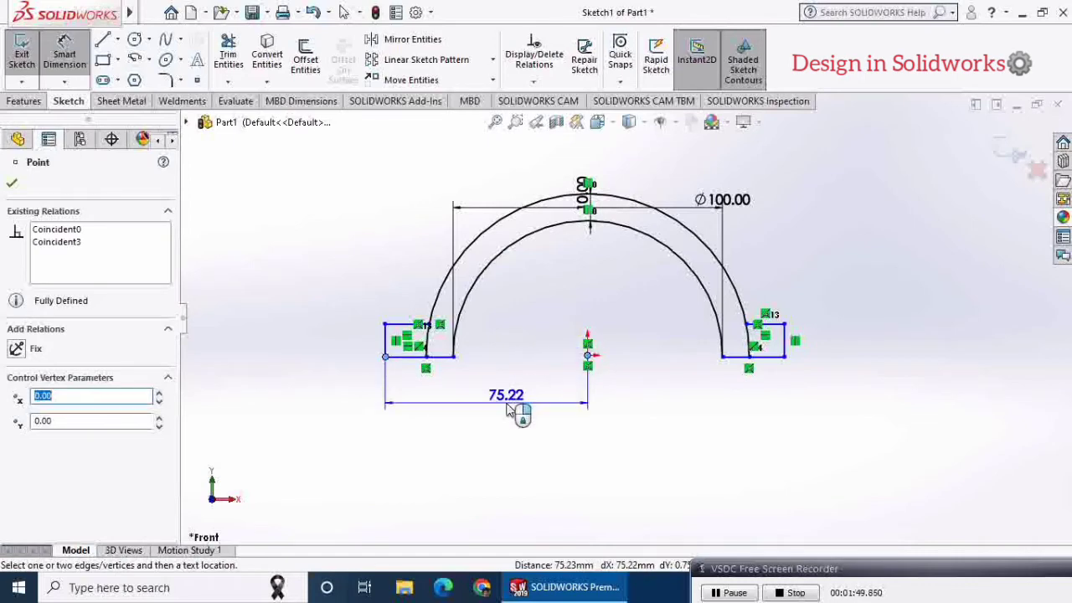
click(508, 409)
text(90)
key(Return)
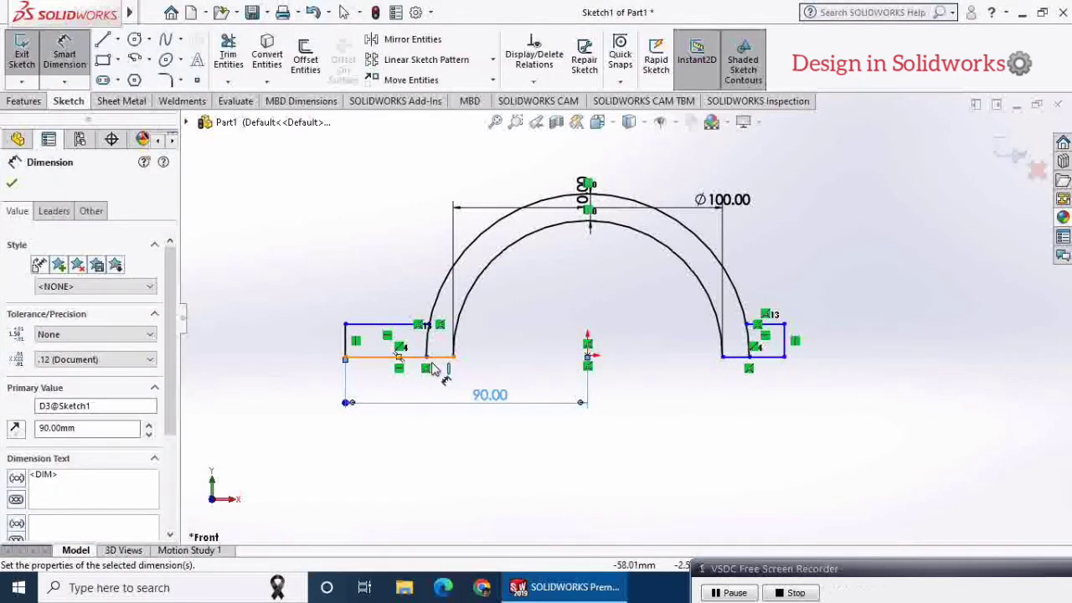
- Dimension the horizontal distance from the right tab's lower outer corner to the origin as 90 mm
click(784, 357)
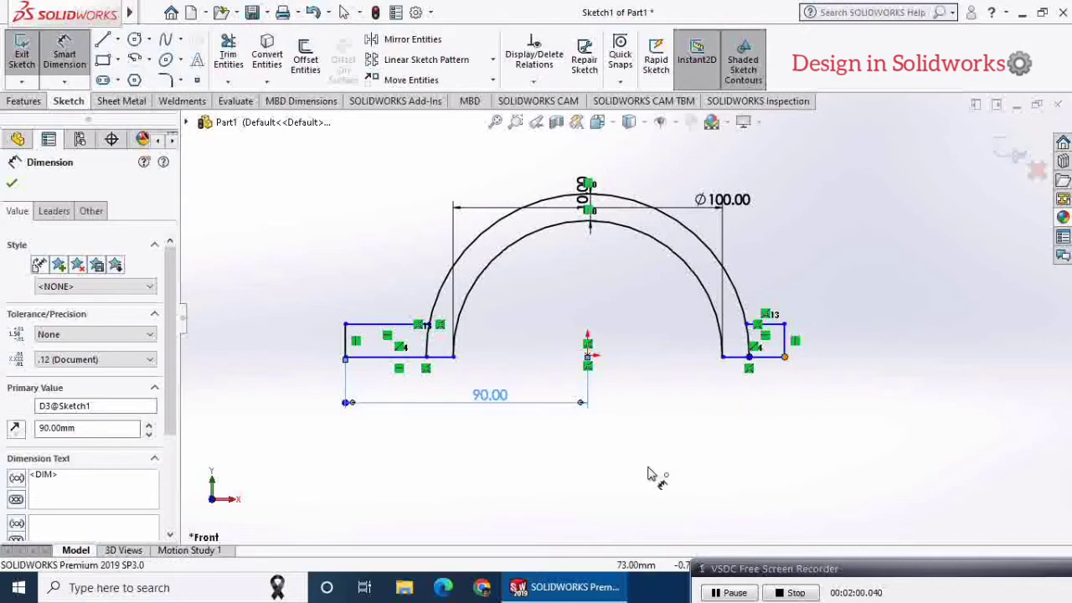
click(587, 355)
click(661, 416)
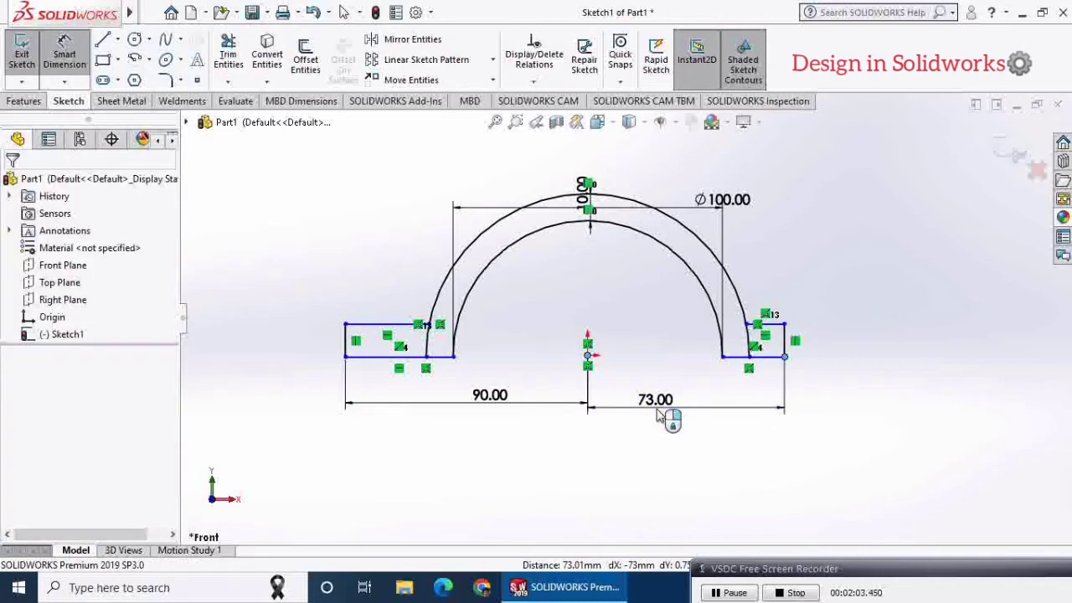
text(90)
key(Return)
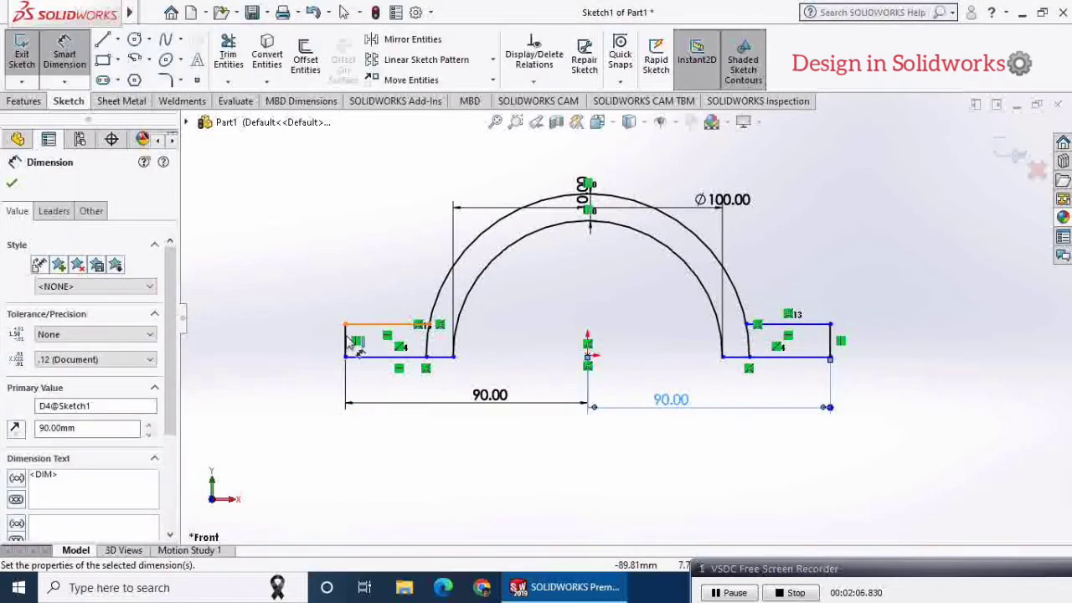
- Dimension the left tab's vertical end line as 10 mm
click(345, 339)
click(315, 342)
text(1)
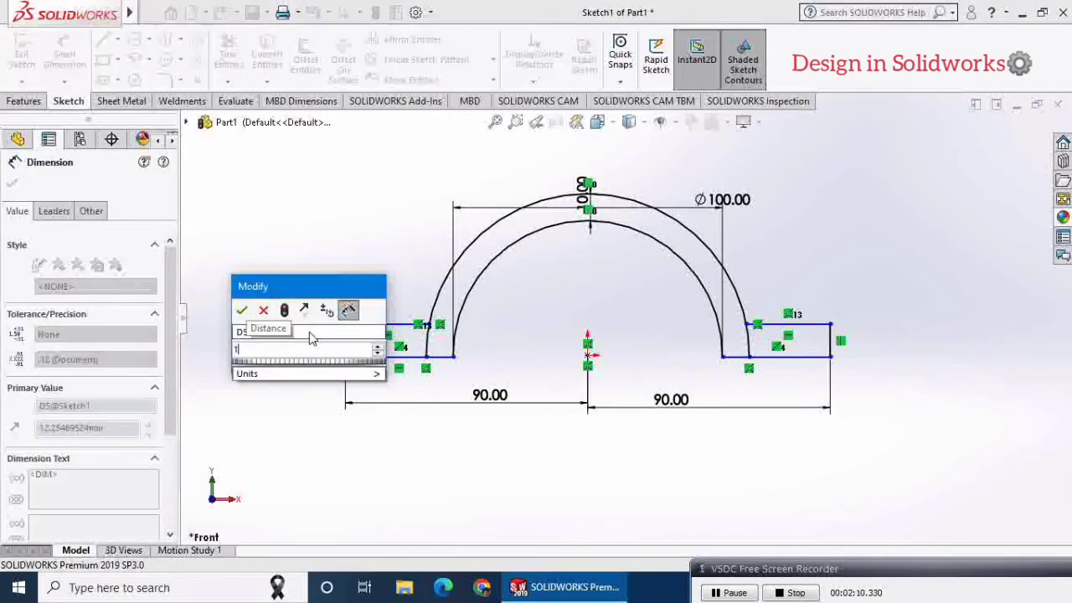
text(0)
key(Return)
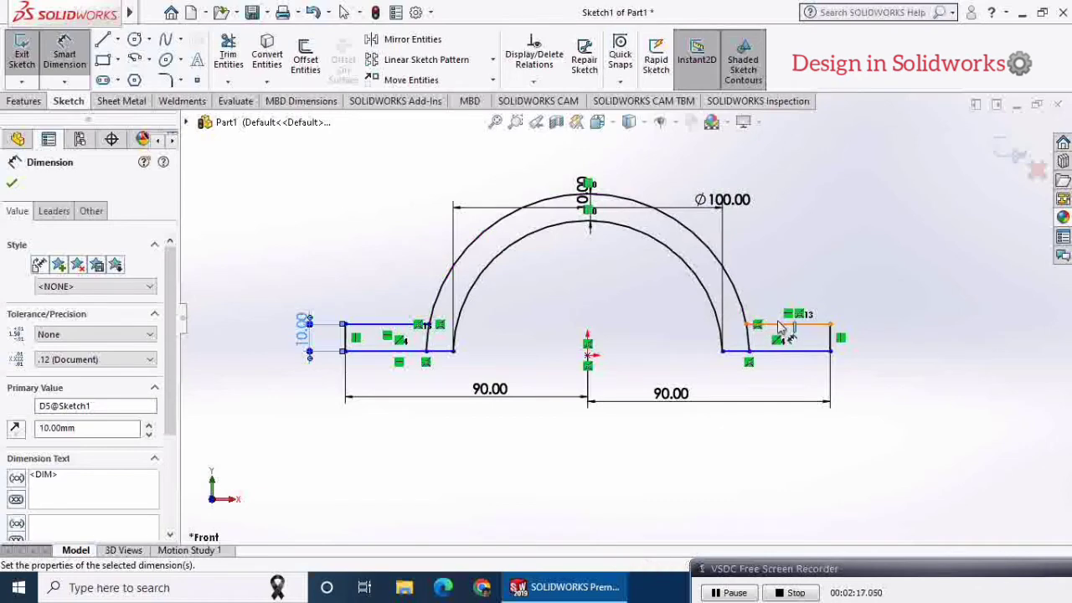
- Dimension the right tab's top line and try to set its length to 325 mm
click(786, 326)
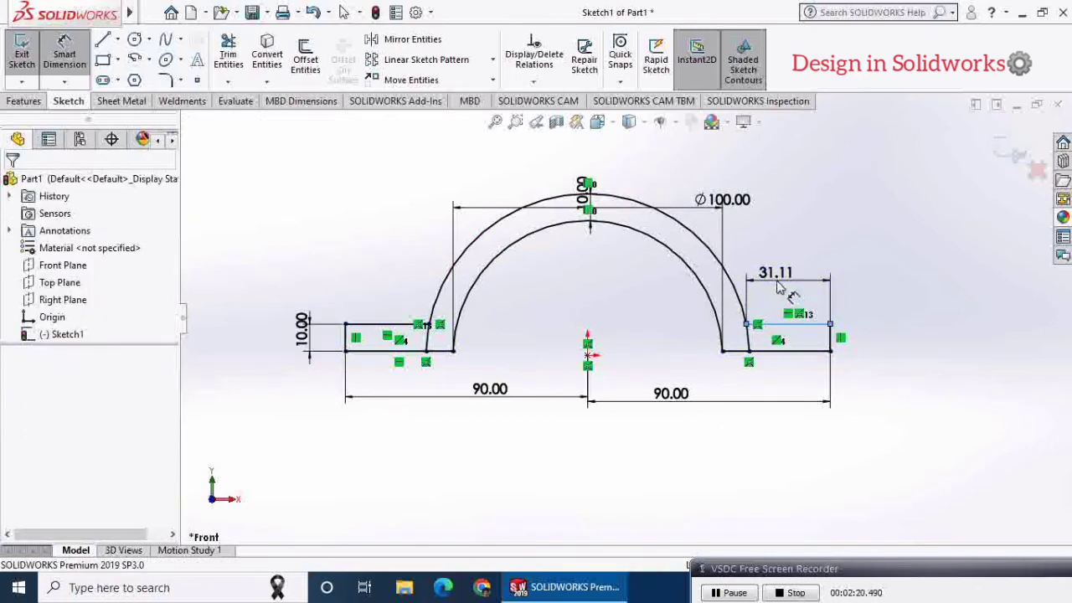
click(740, 293)
text(325)
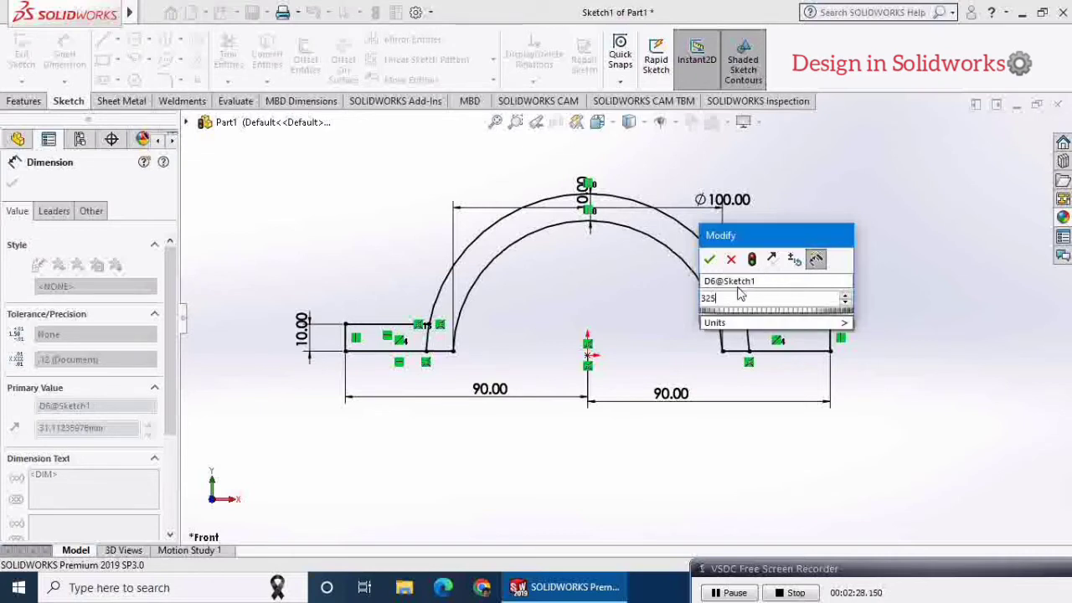
key(Return)
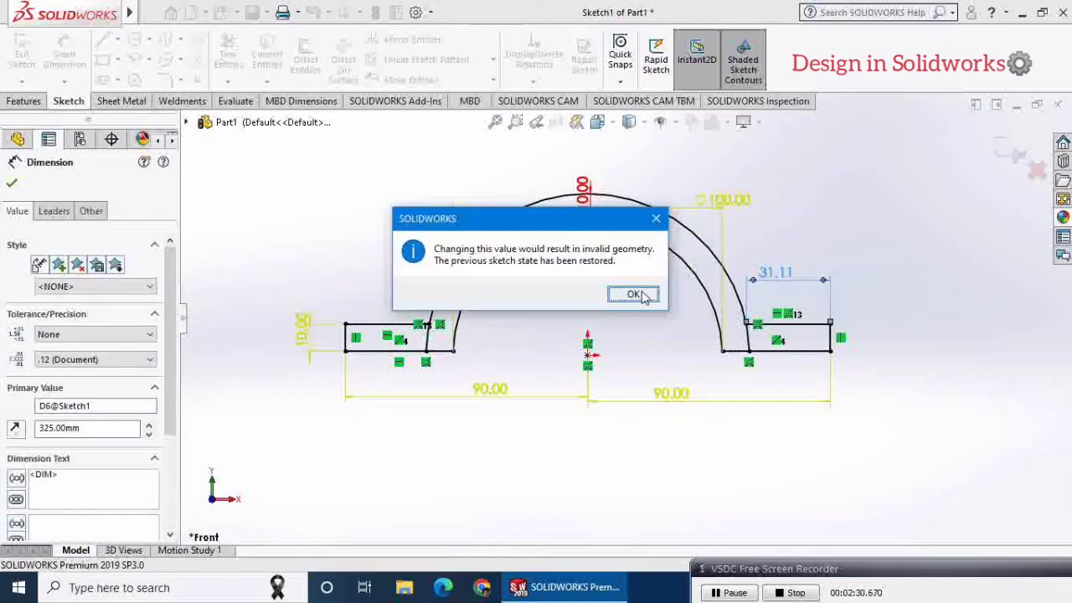
click(640, 296)
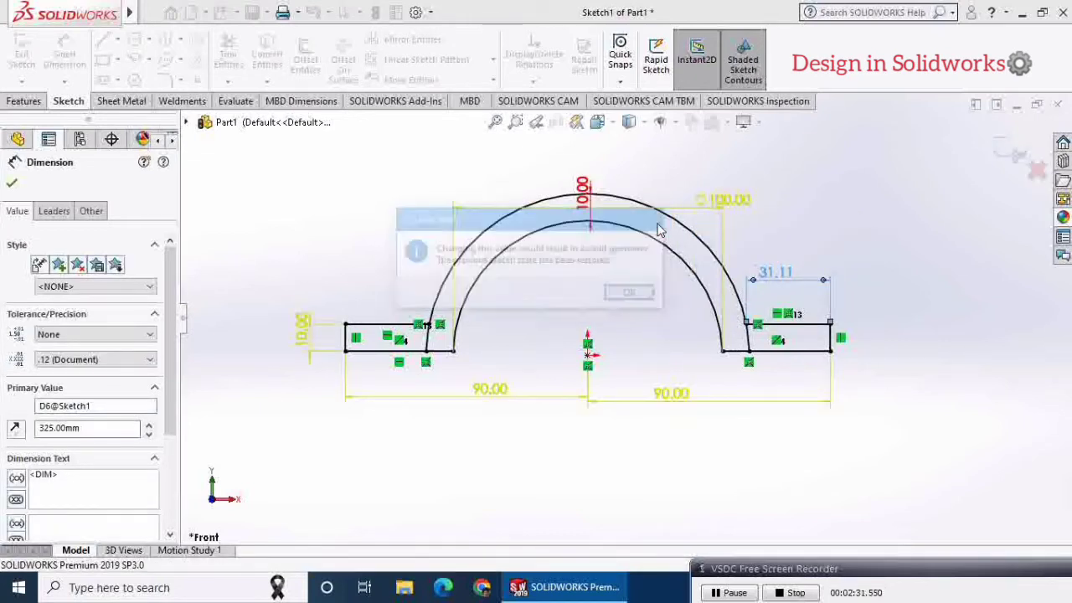
click(12, 183)
- Trim the outer arc's short lower segments inside the left and right tabs
click(228, 54)
click(427, 339)
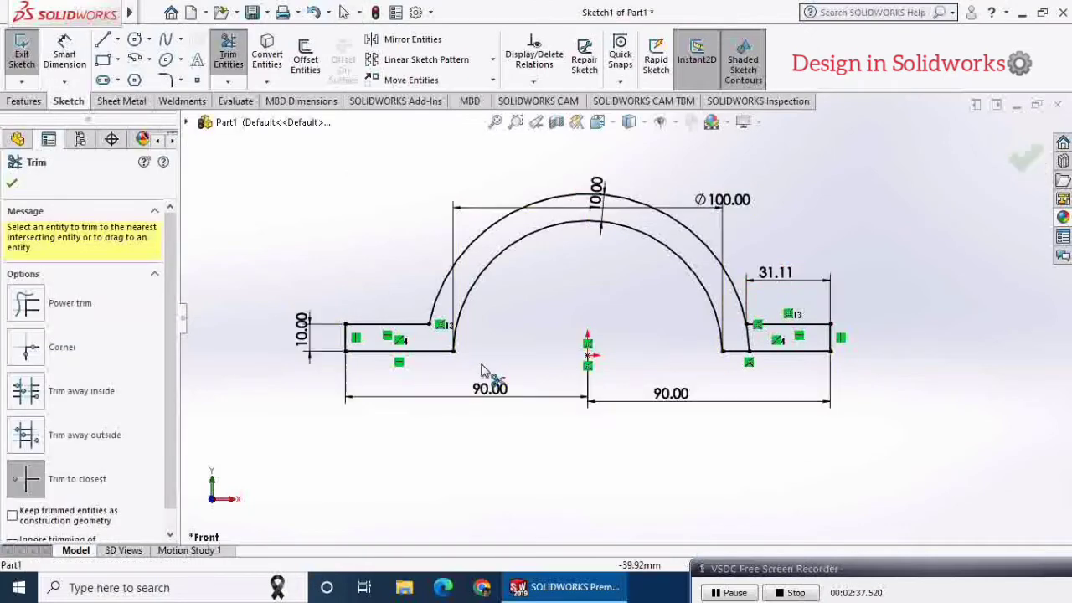
click(747, 340)
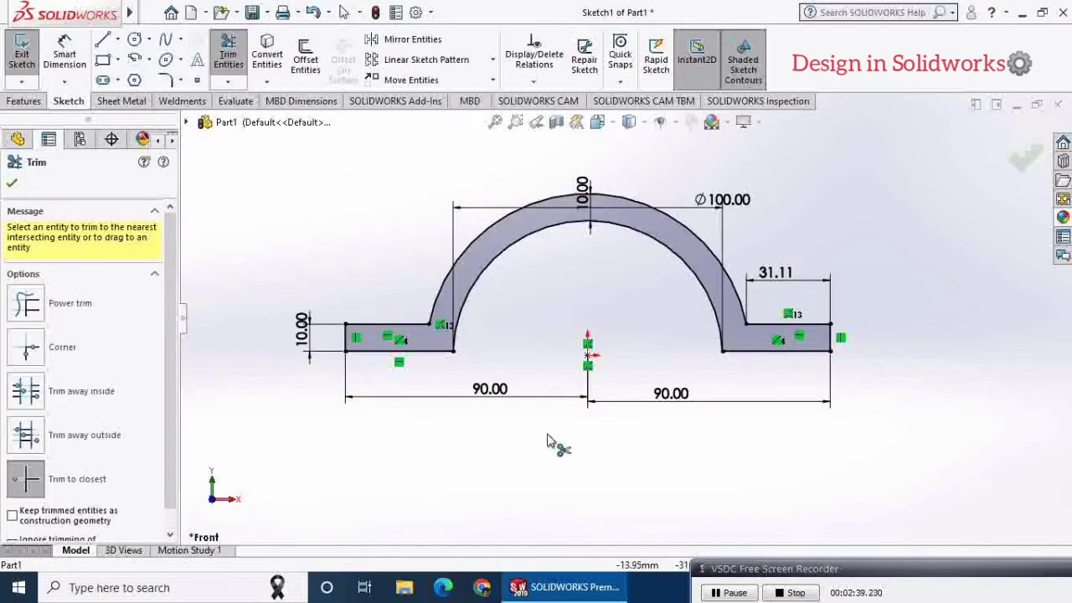
click(10, 175)
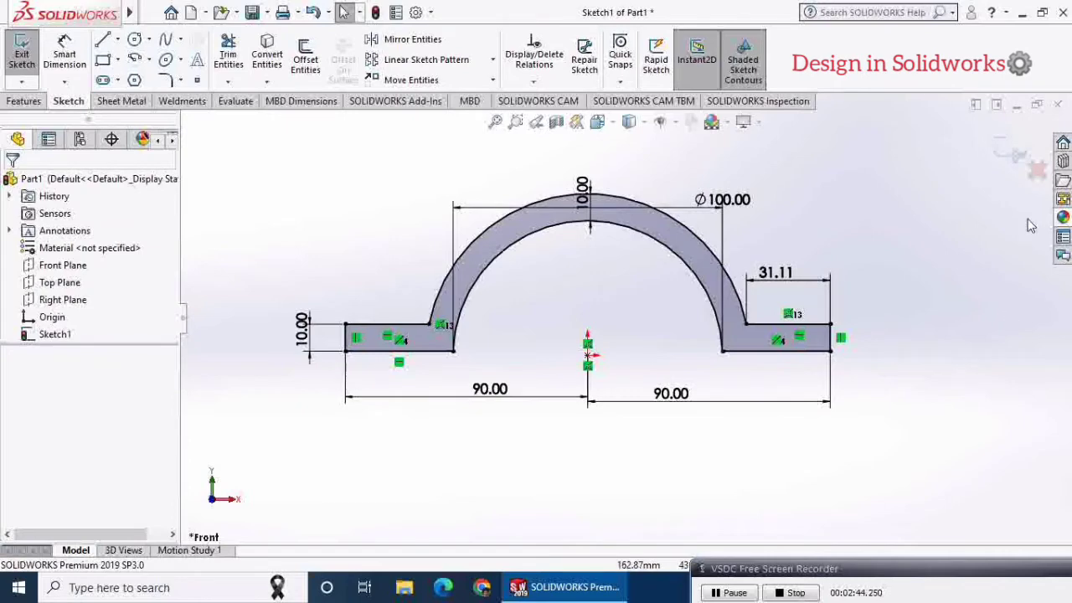
- Finish the clamp profile sketch and extrude it 100 mm with the Mid Plane end condition
click(1013, 154)
click(28, 55)
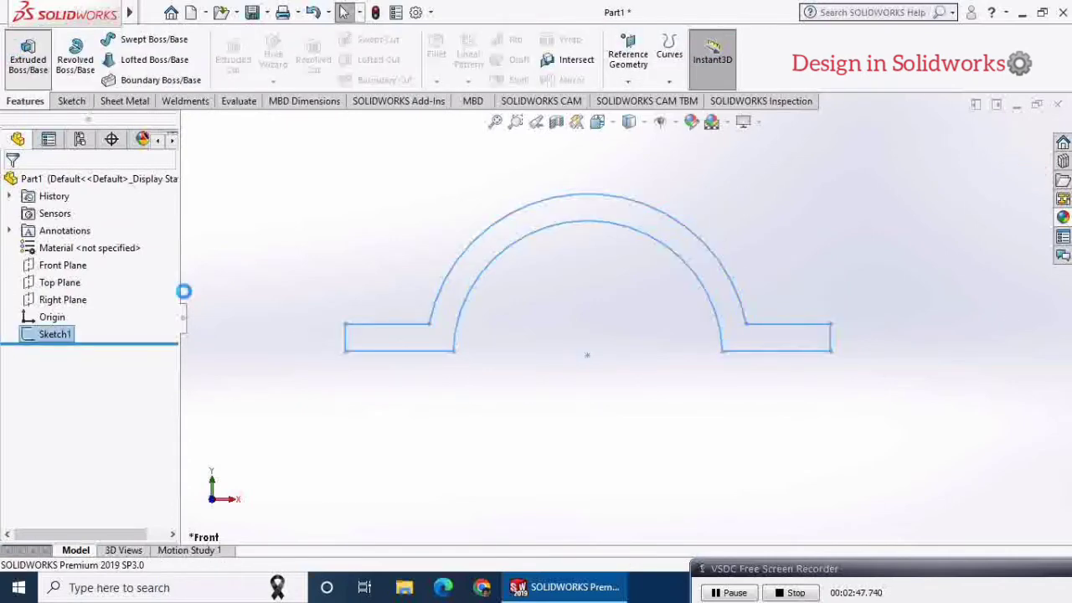
click(125, 278)
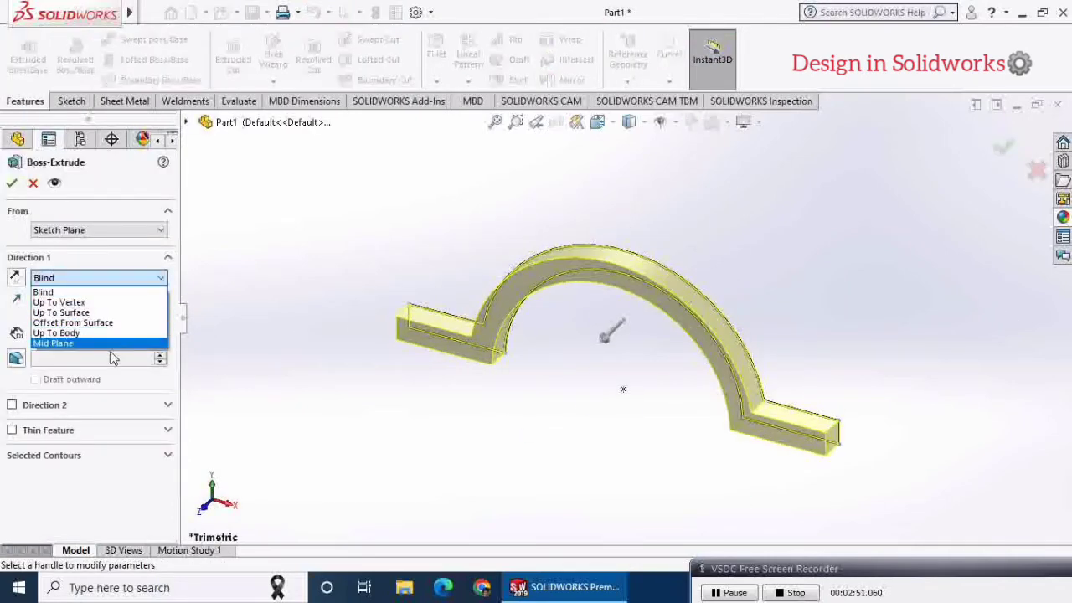
click(109, 344)
click(160, 331)
click(160, 331)
click(160, 331)
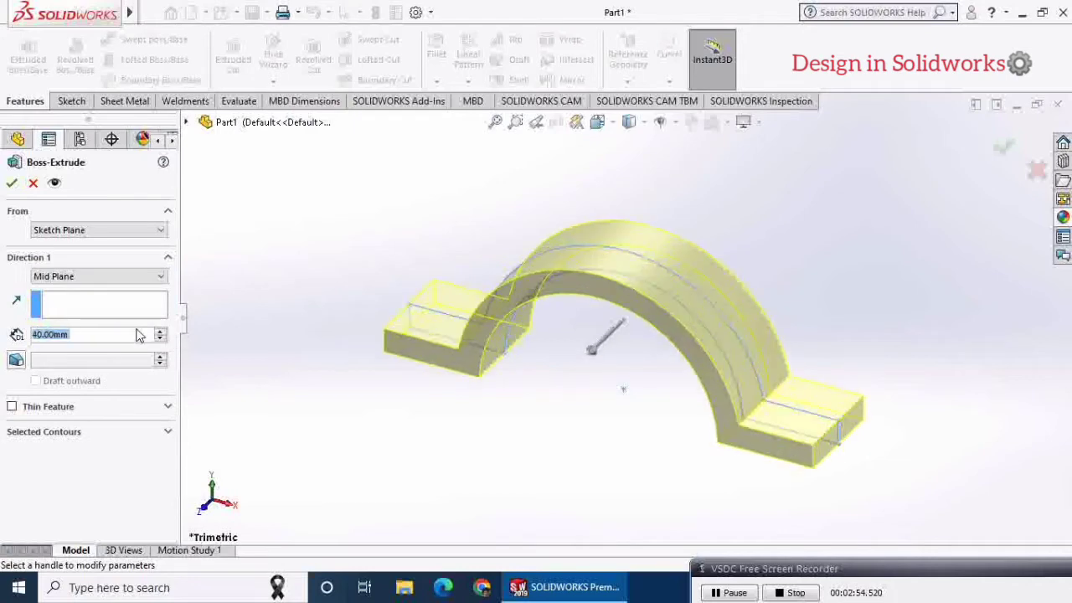
text(100)
key(Return)
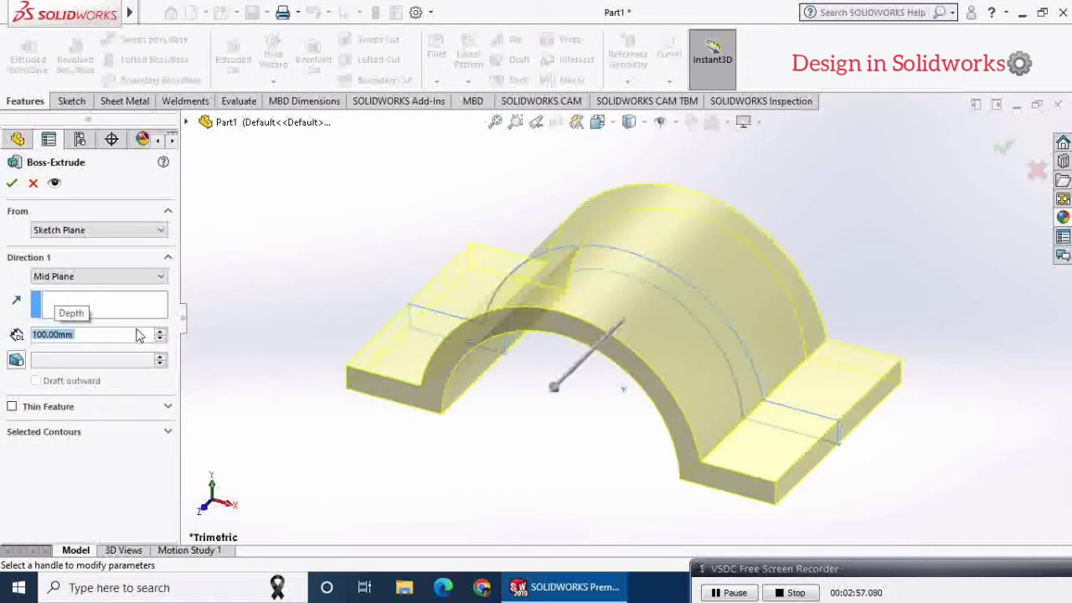
click(10, 185)
- Start a reference plane parallel to the Top Plane with an upward offset of 20 mm
scroll(354, 455, down, 2)
middle_drag(395, 466, 490, 445)
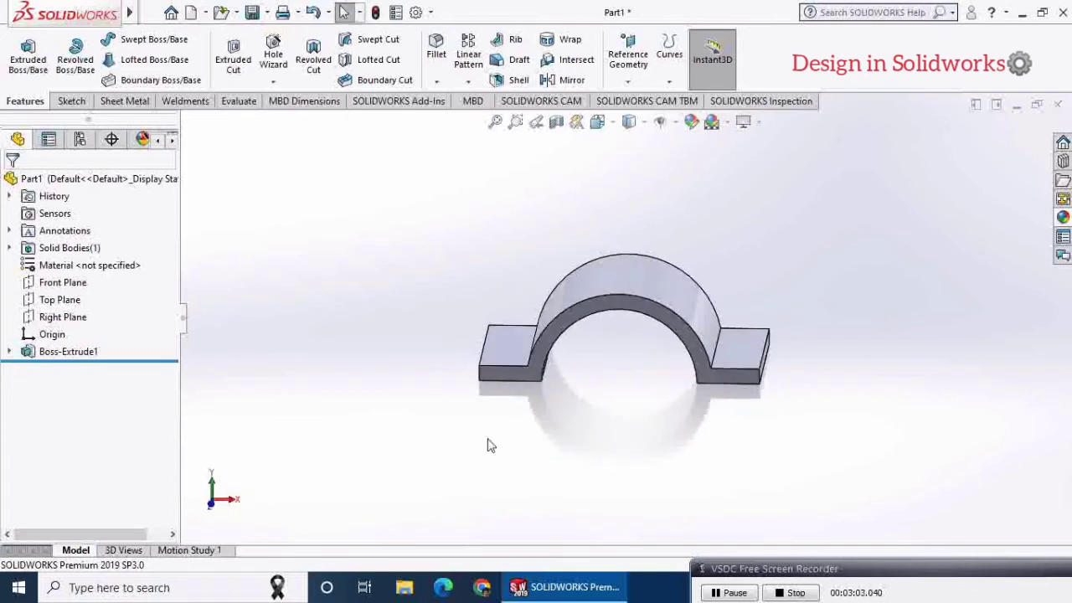
click(61, 300)
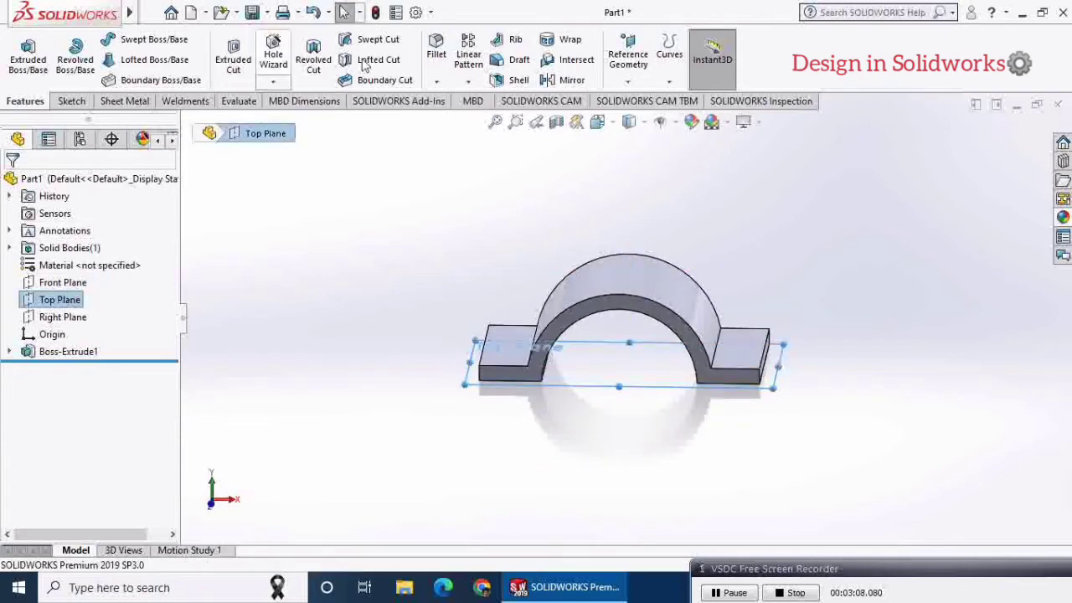
click(628, 57)
click(641, 101)
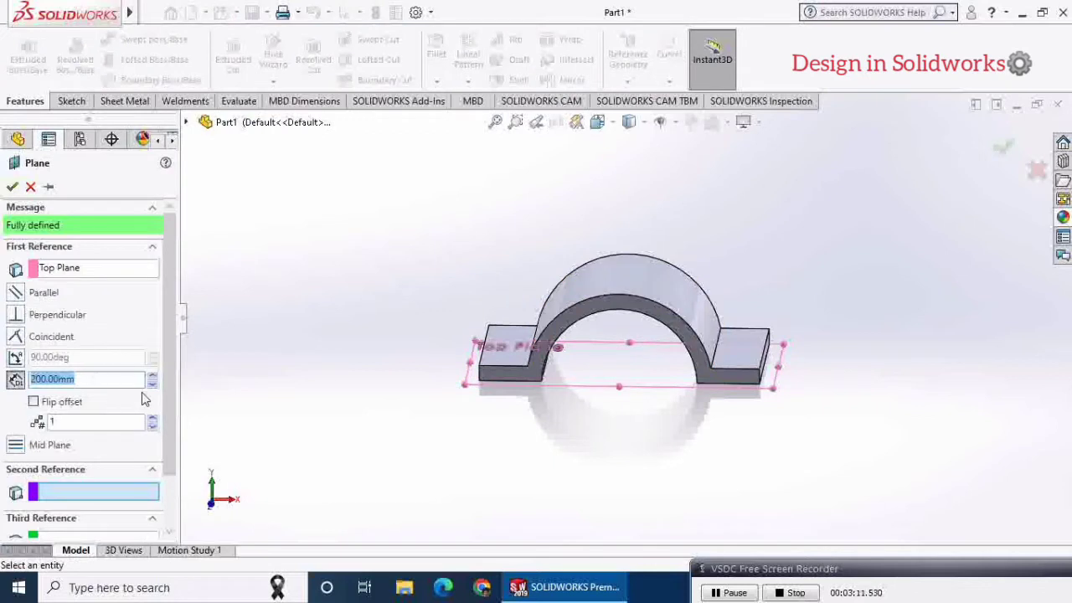
click(33, 402)
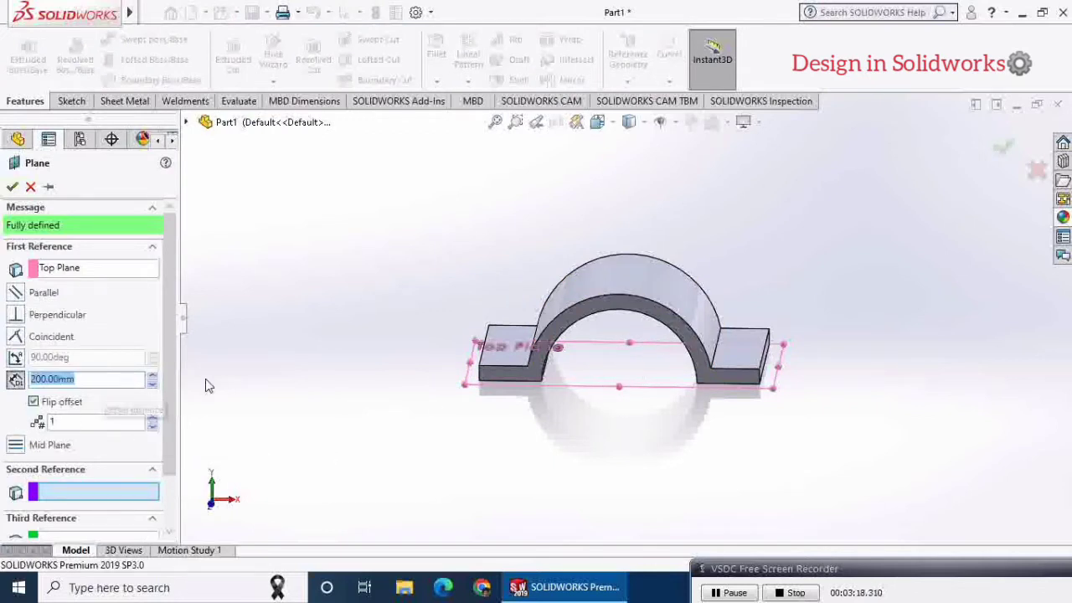
scroll(542, 256, up, 6)
click(34, 402)
scroll(353, 312, down, 3)
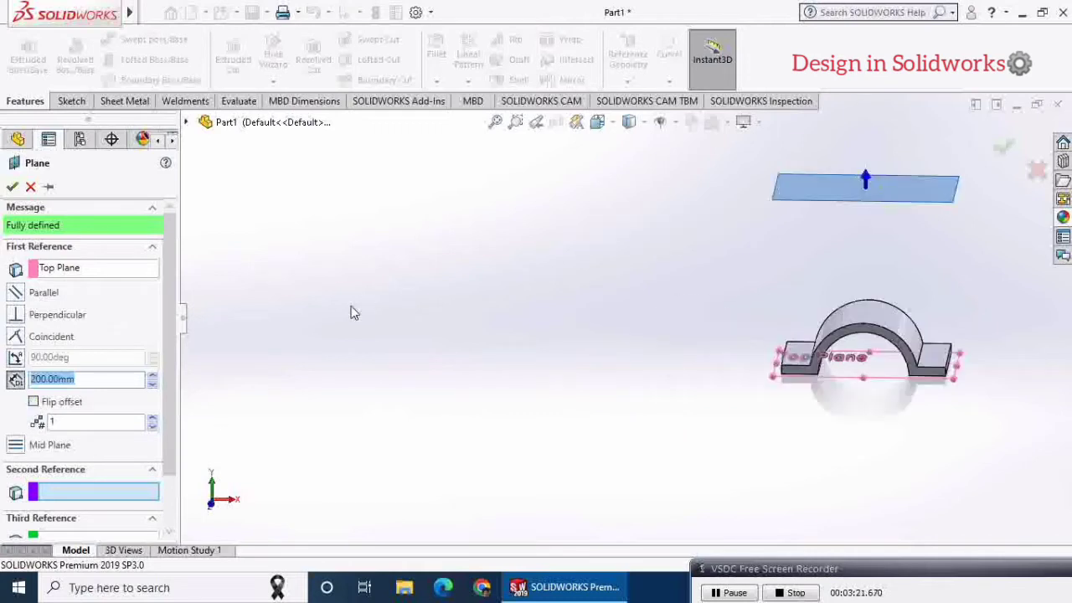
text(20)
key(Return)
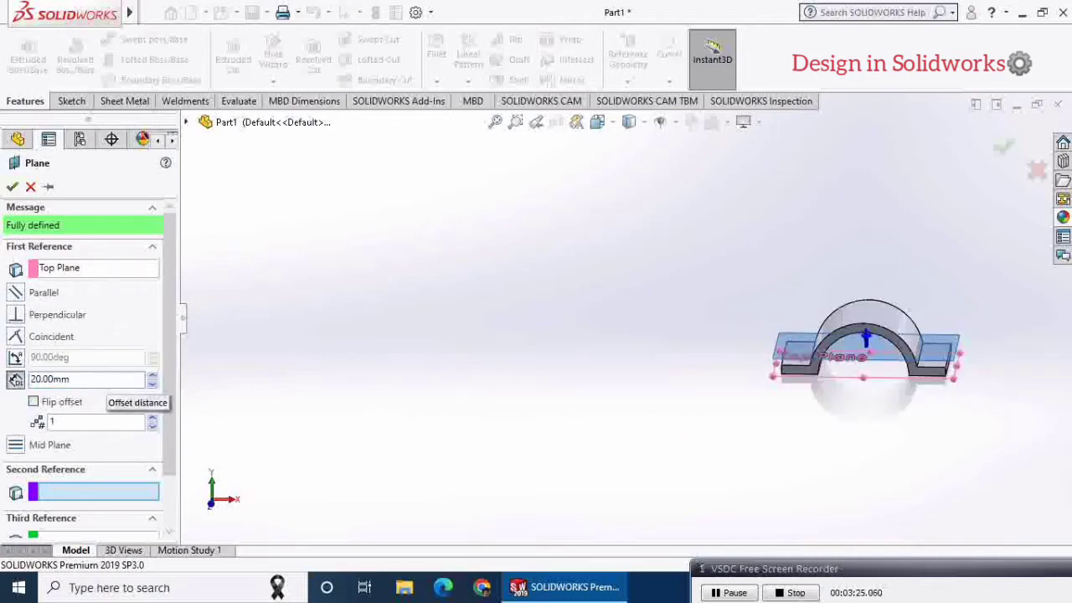
- Set the new plane's offset above the Top Plane to 50 mm and create it
scroll(969, 378, down, 3)
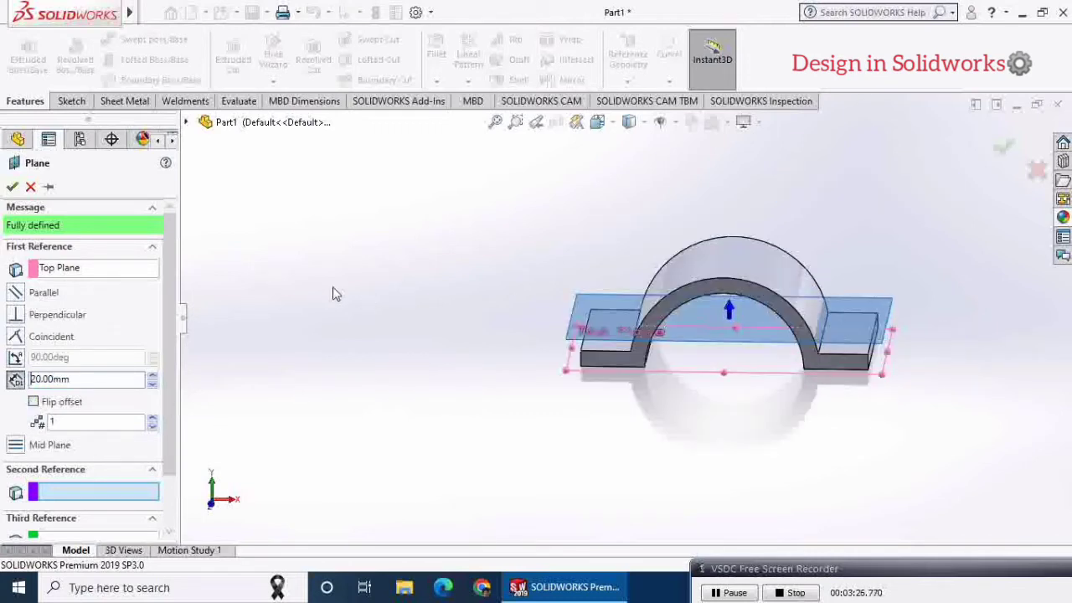
click(153, 376)
click(153, 376)
click(153, 376)
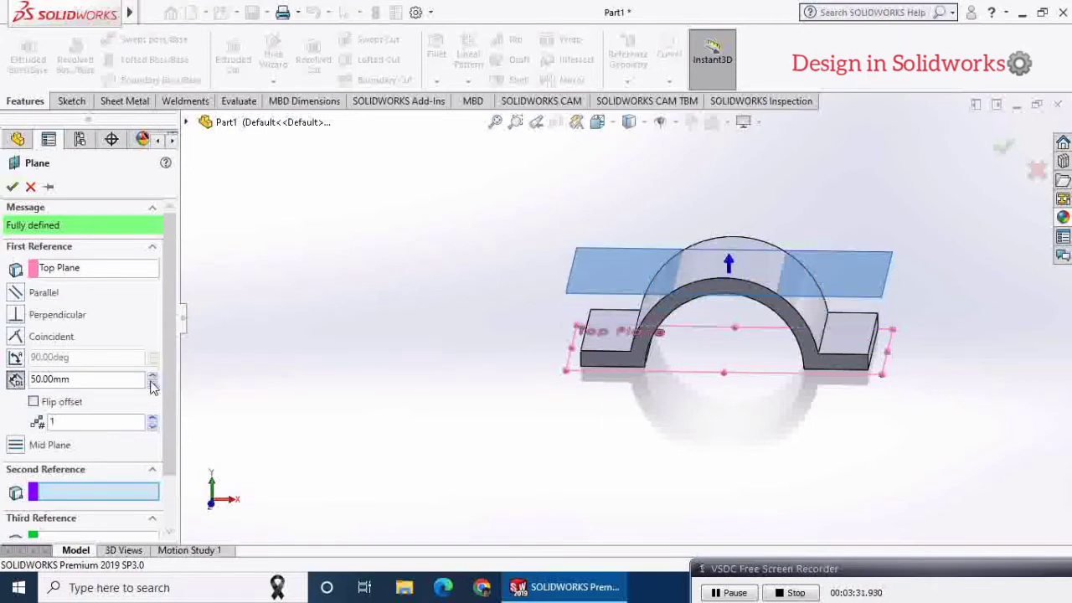
click(13, 185)
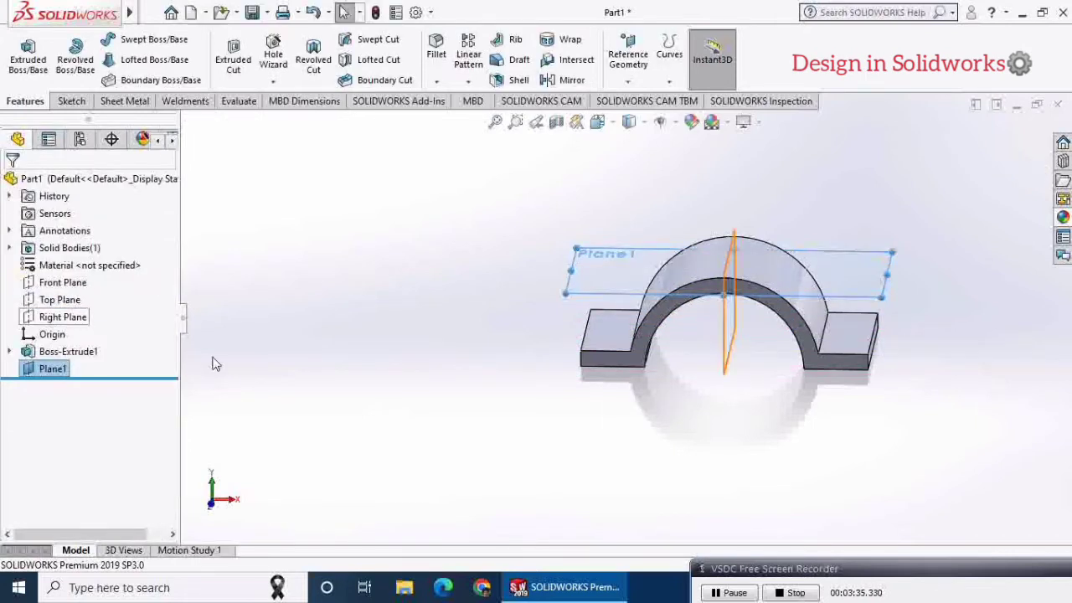
- Create a single reference plane offset 70 mm from the Right Plane, flipped toward the left tab
click(61, 320)
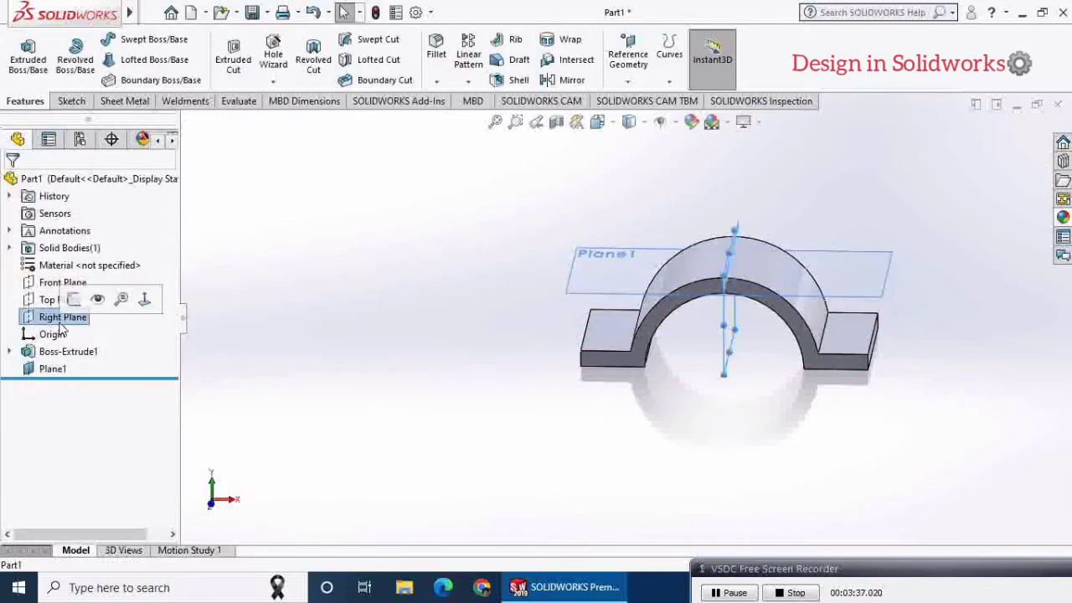
click(628, 81)
click(645, 99)
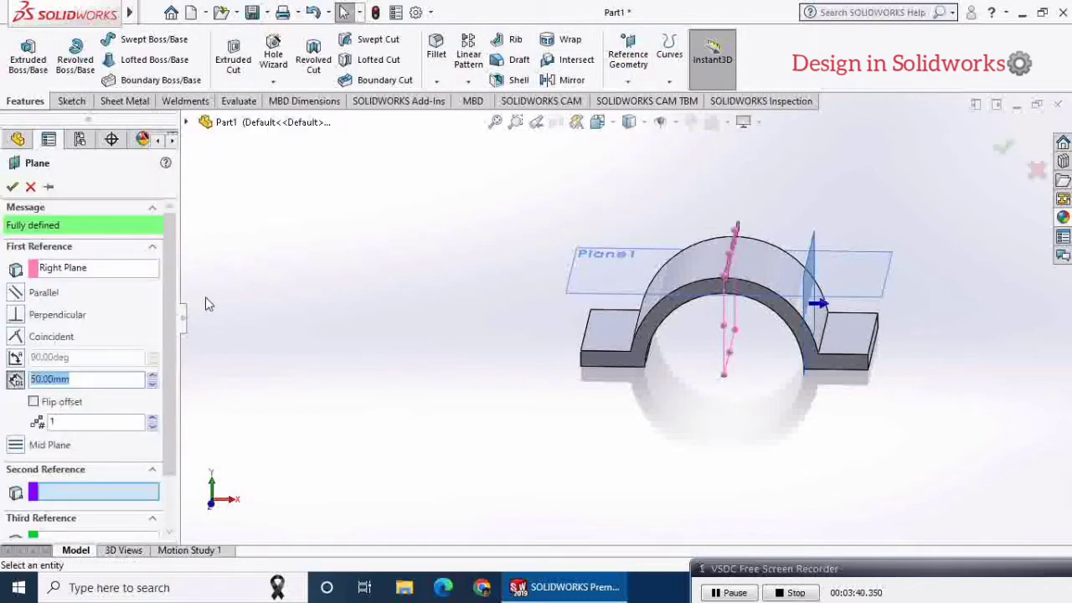
click(33, 402)
click(154, 418)
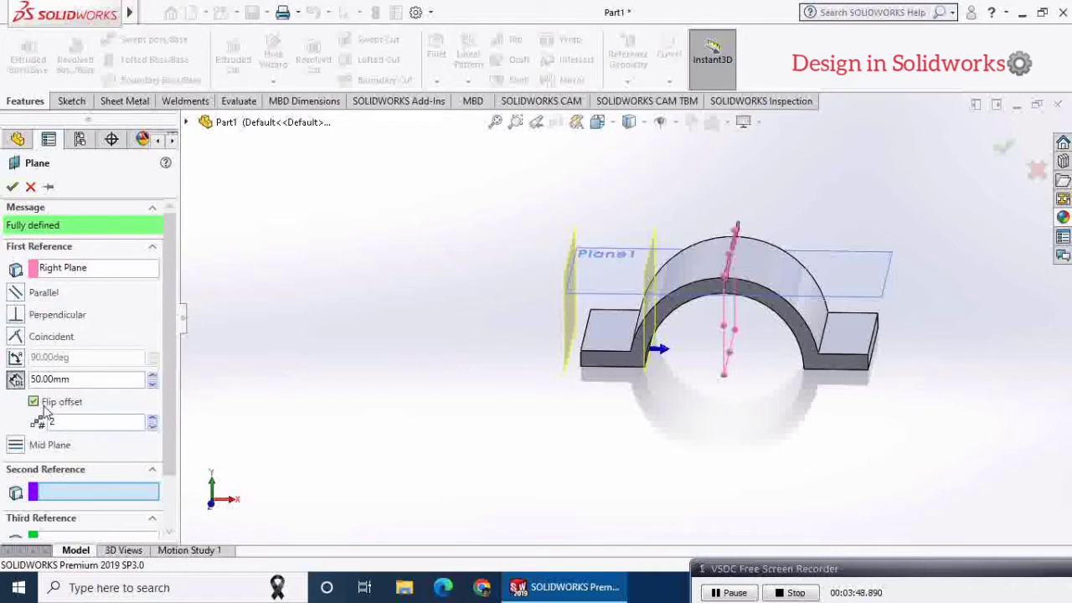
click(153, 426)
click(152, 375)
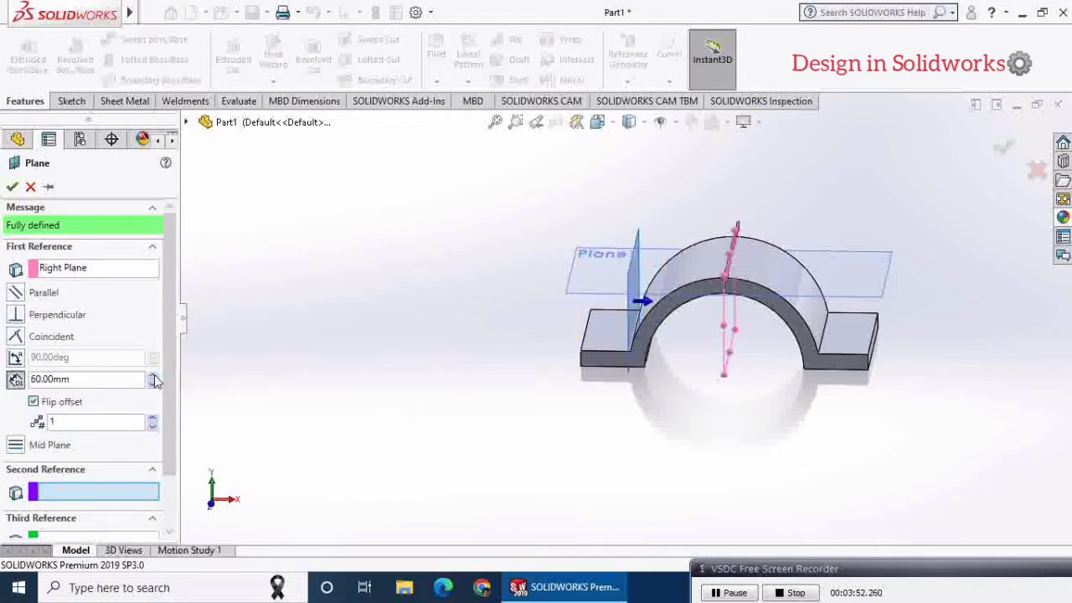
click(152, 375)
click(12, 186)
- Create another reference plane offset 50 mm from the plane at the left tab, flipped outward away from the clamp
click(628, 80)
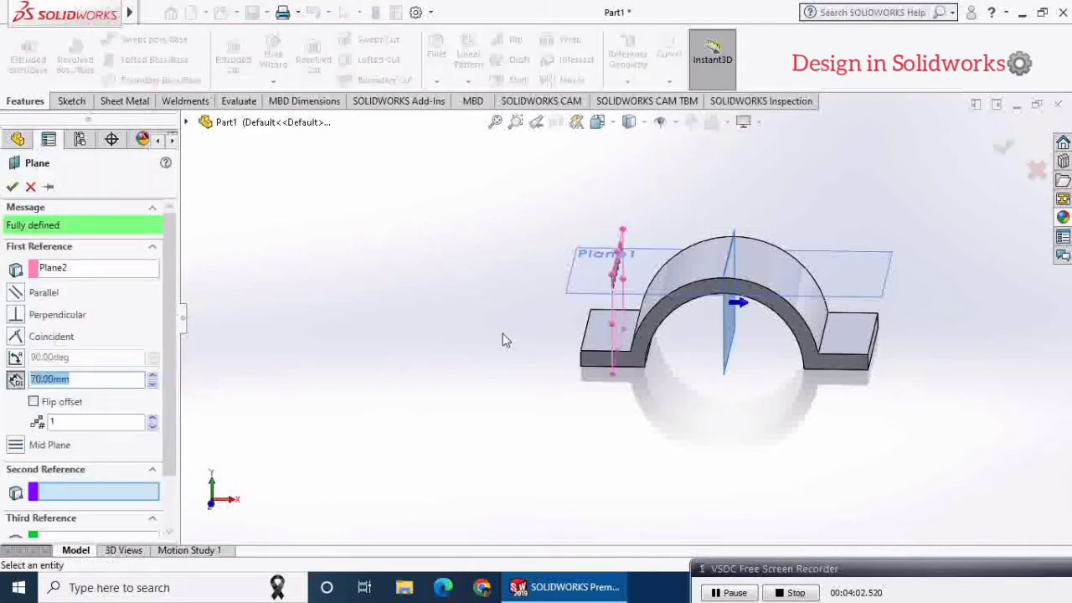
click(34, 403)
click(152, 382)
click(153, 382)
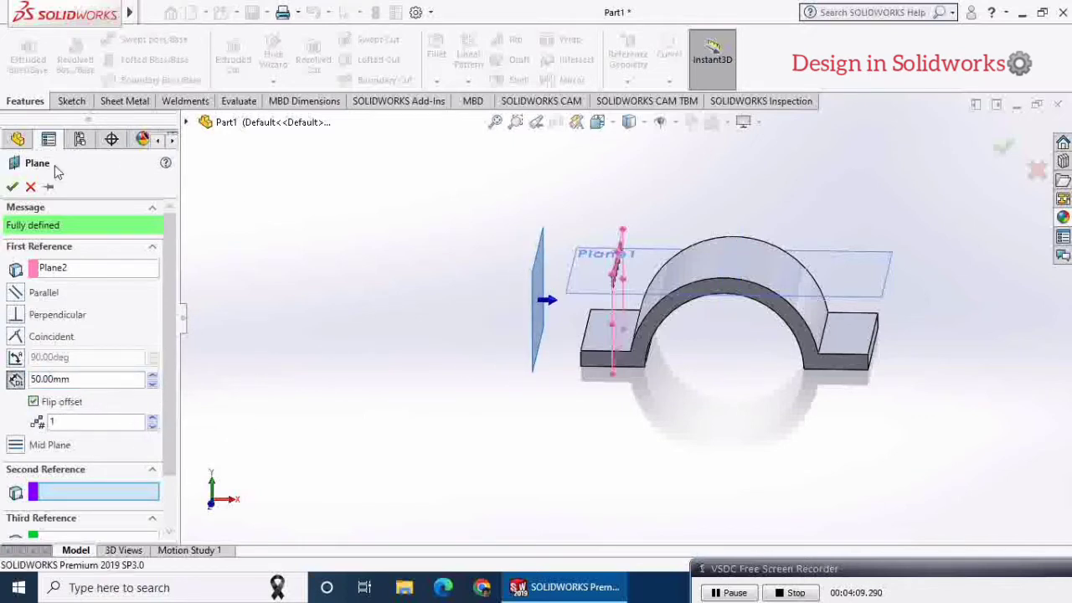
click(13, 186)
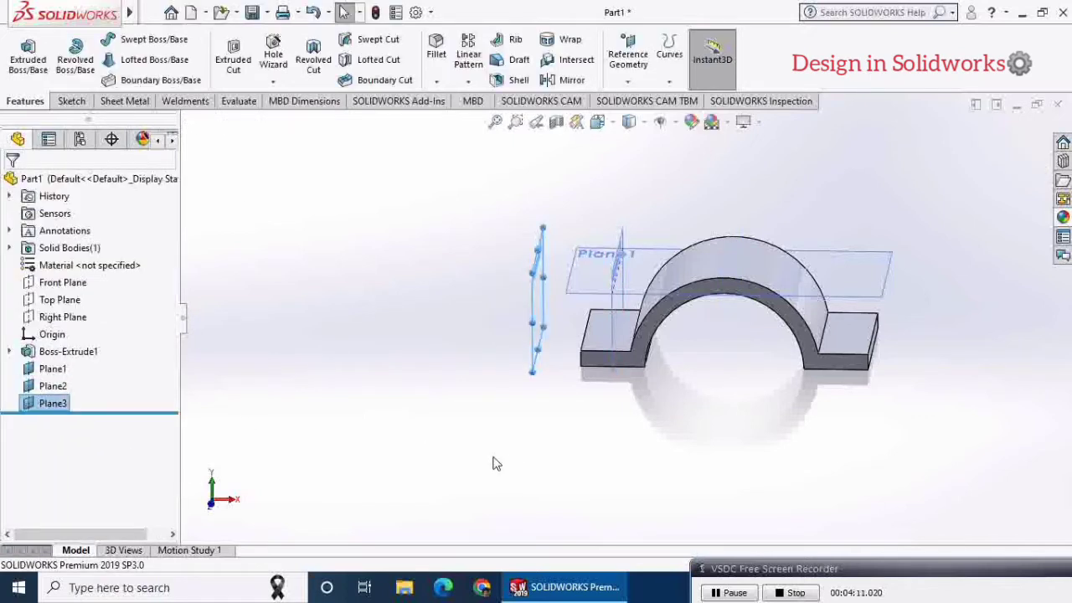
- Start a sketch on the plane above the Top Plane and draw a center rectangle about 51 by 61 mm from the origin, viewed face-on
click(870, 270)
click(938, 221)
key(space)
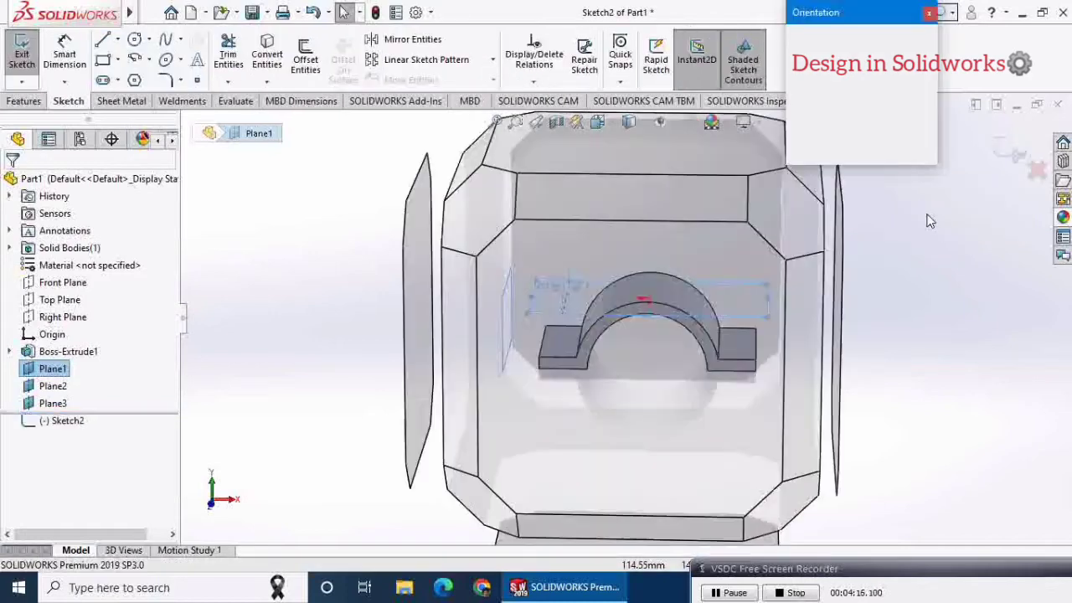
click(916, 131)
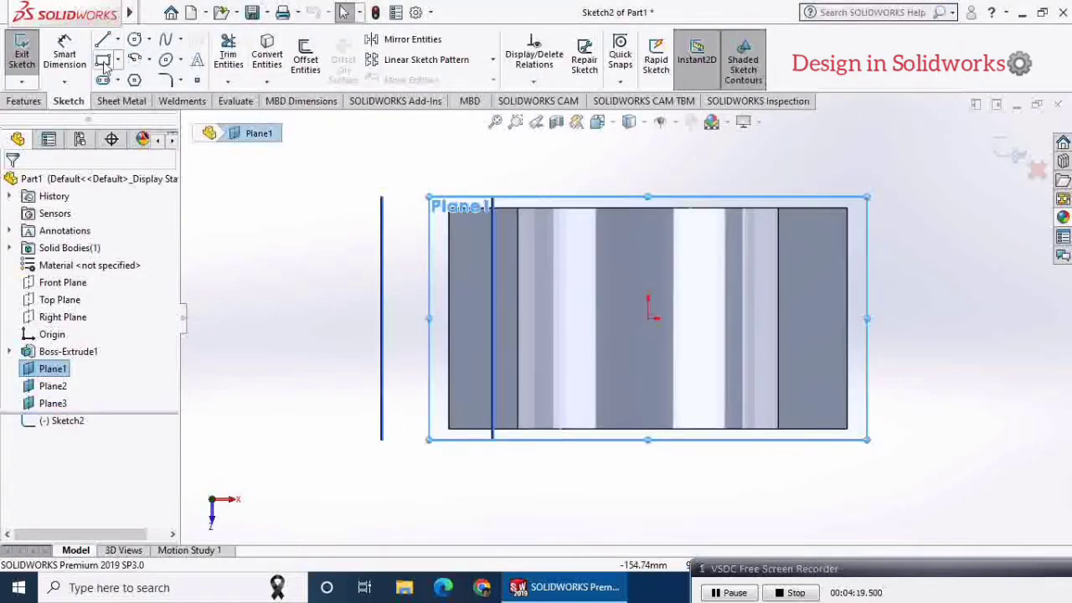
click(103, 61)
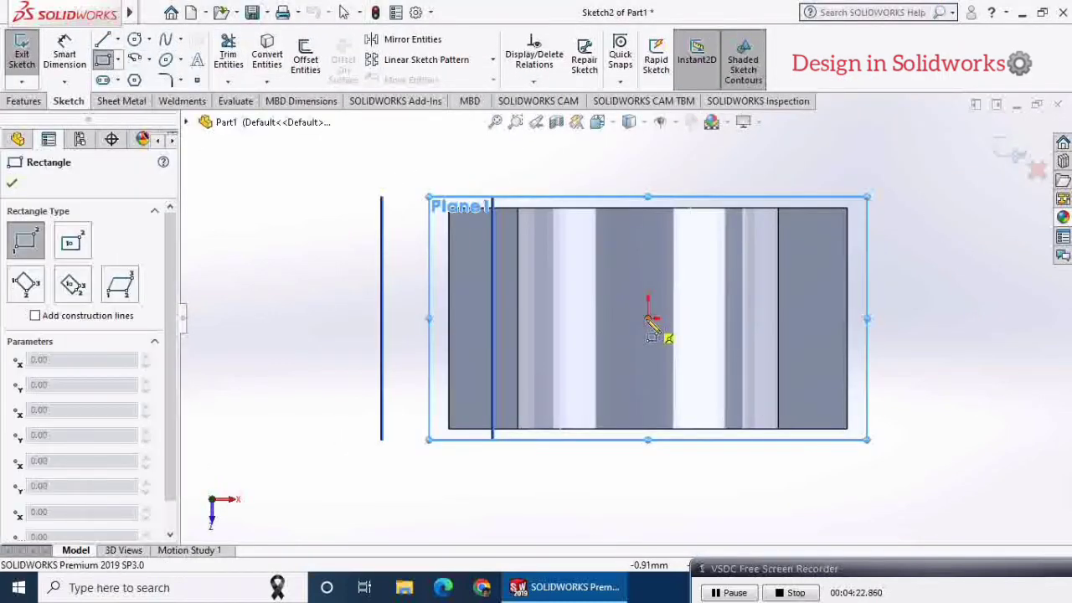
click(72, 242)
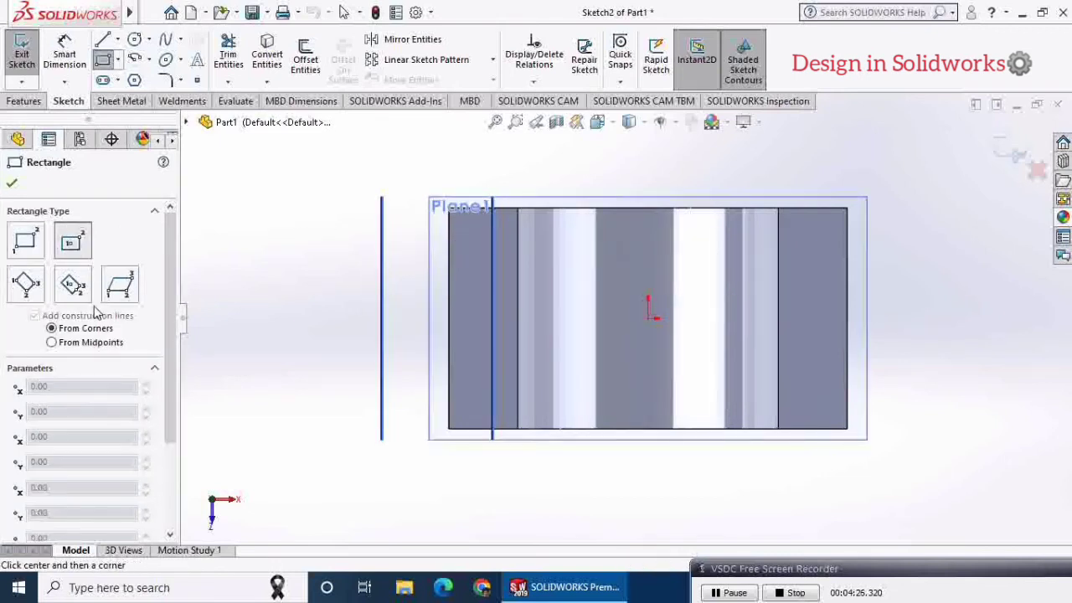
click(648, 318)
click(704, 250)
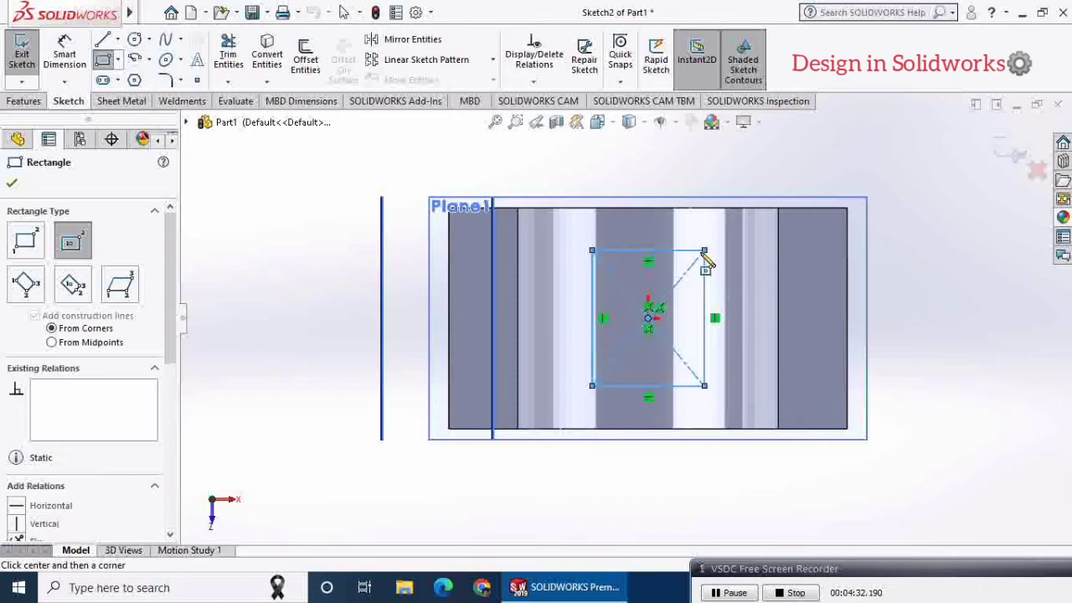
- Dimension the rectangle's vertical side as 75 mm and its horizontal side as 50 mm
click(58, 62)
click(708, 295)
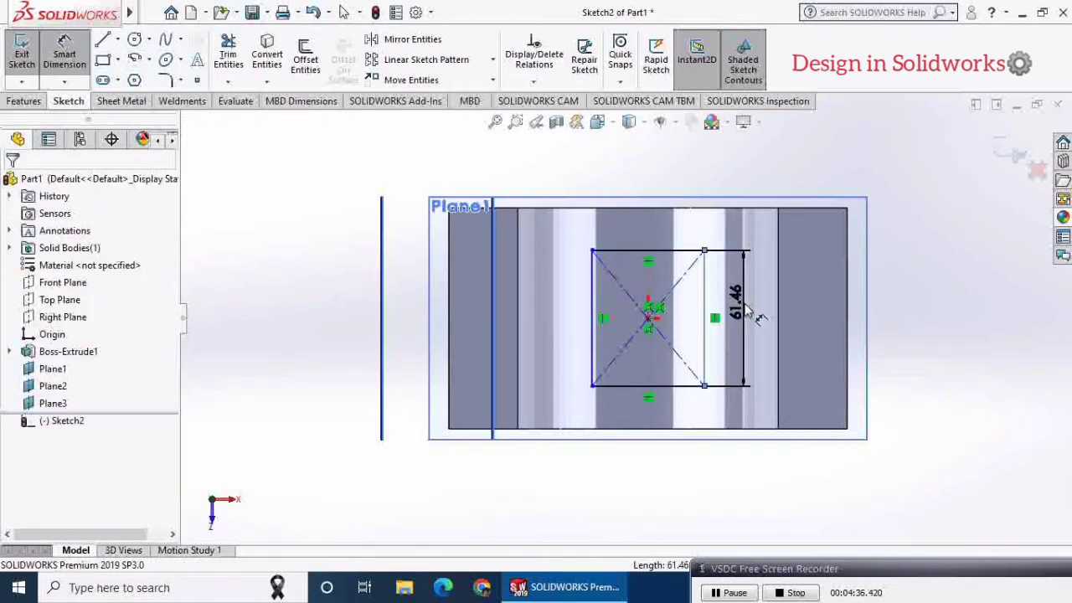
click(740, 310)
text(75)
key(Return)
click(648, 235)
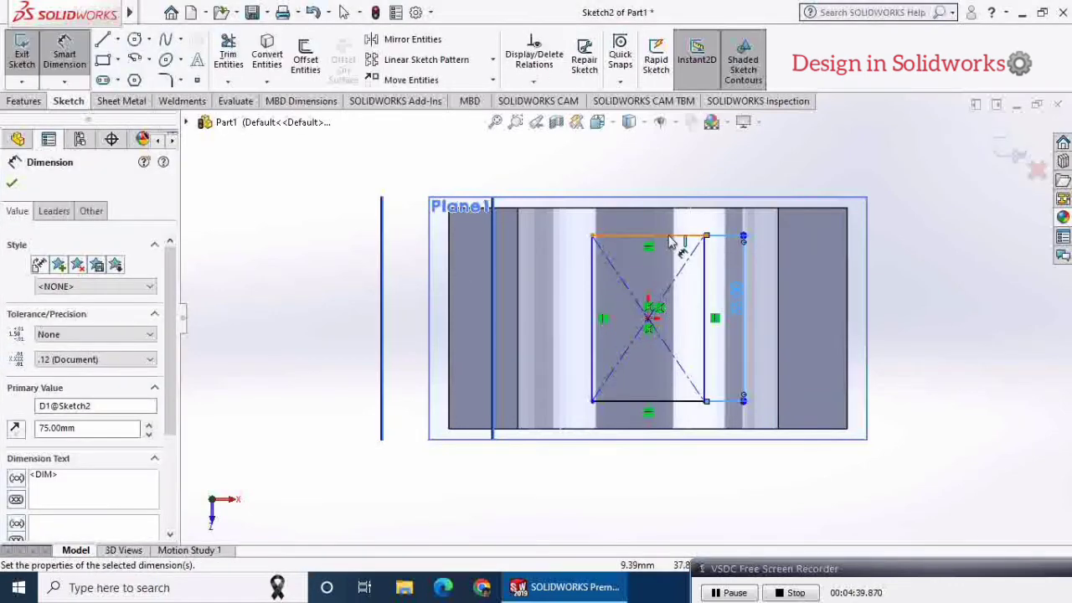
click(674, 177)
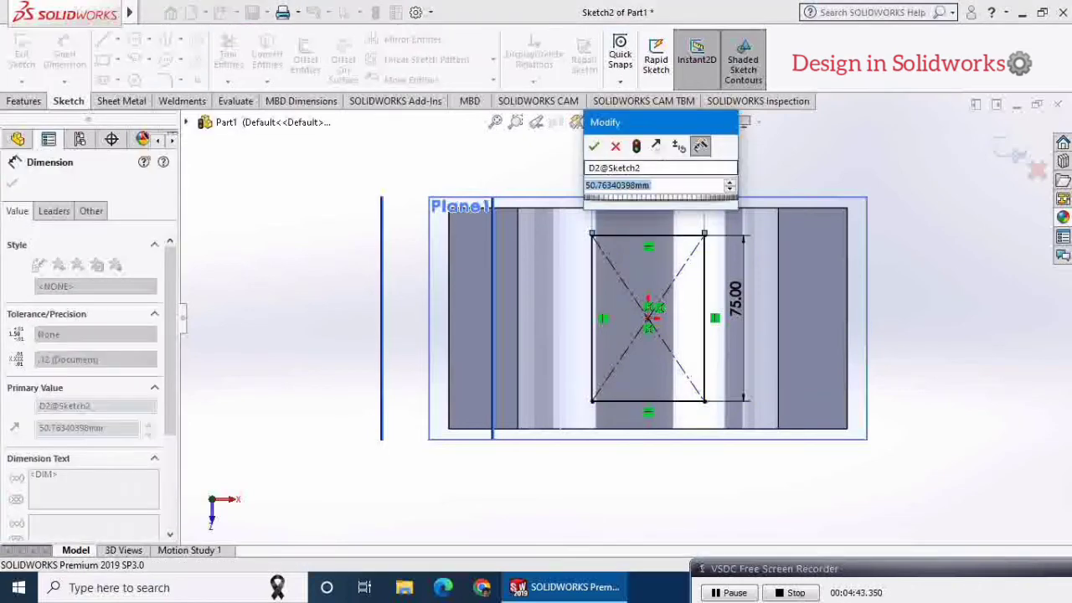
text(50)
key(Return)
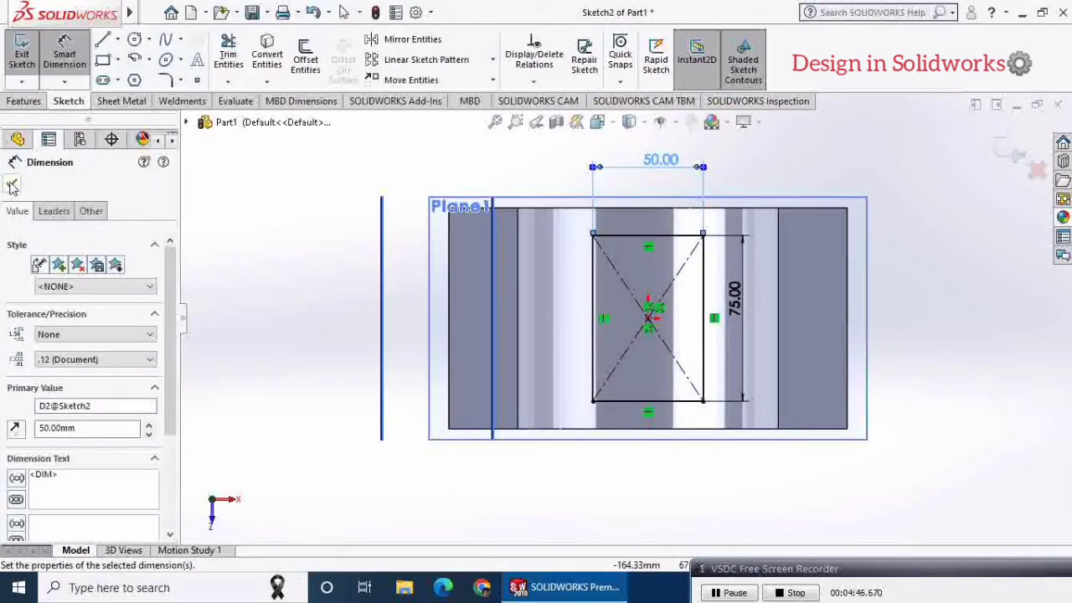
click(11, 186)
- Save the part in the exercise folder as Part3
click(252, 13)
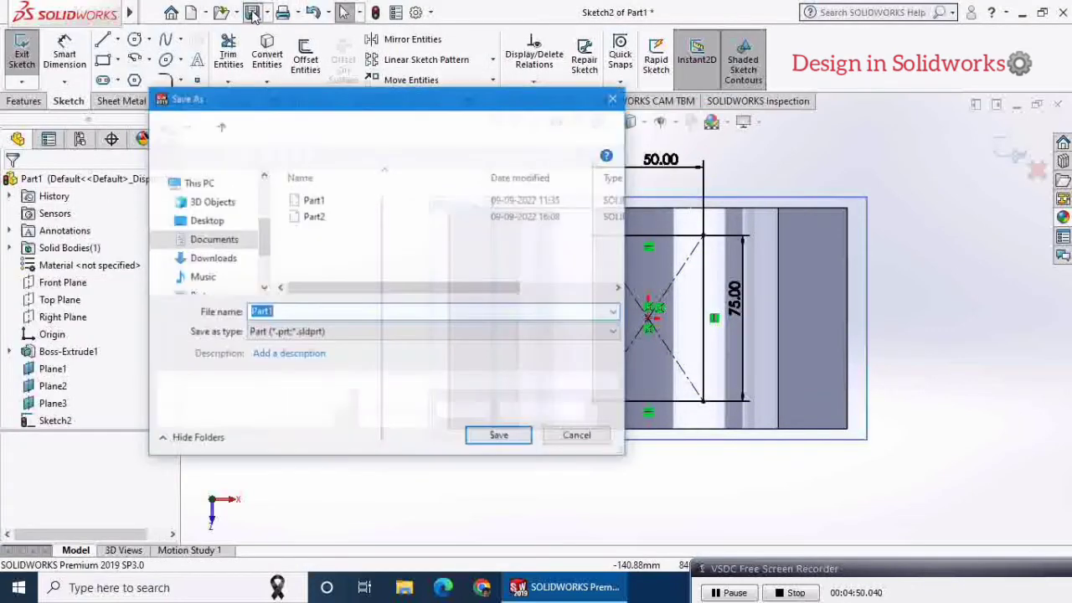
key(BackSpace)
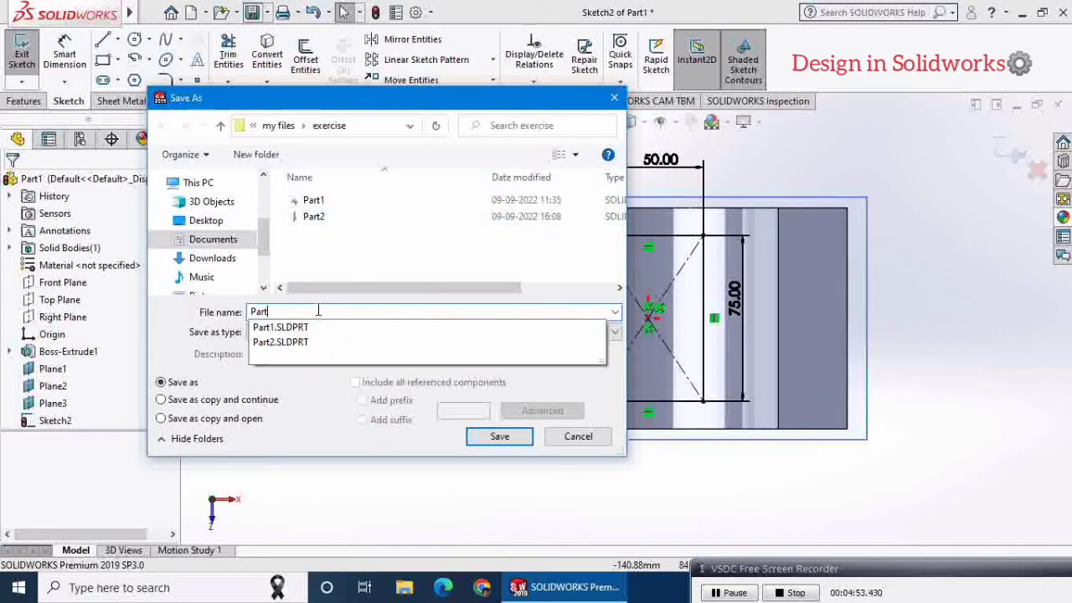
text(3)
key(Return)
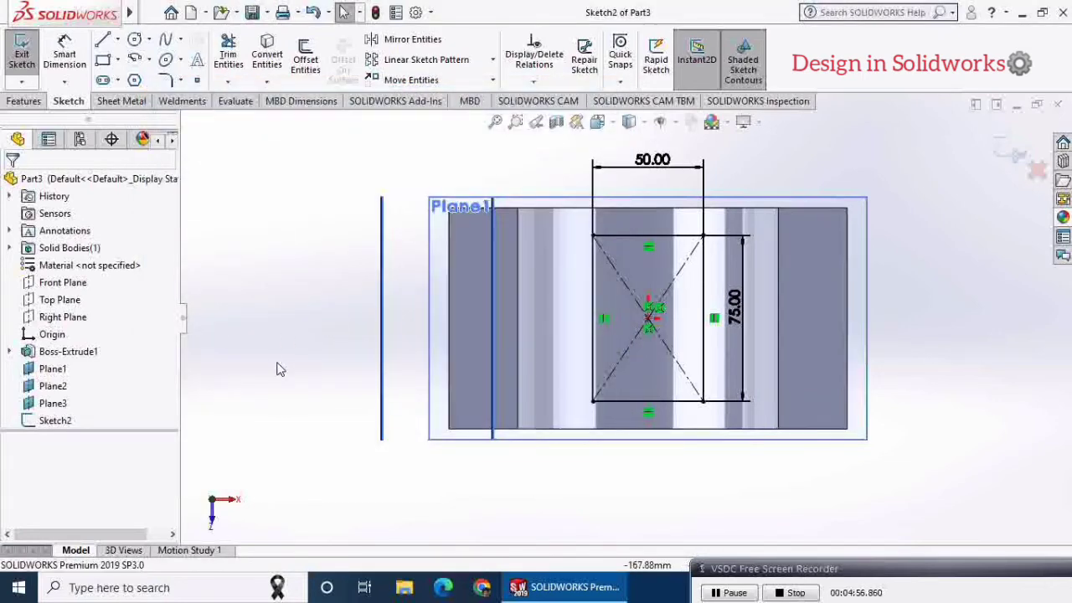
- Finish the rectangle sketch and start a new sketch on the left tab's top face
key(ctrl+7)
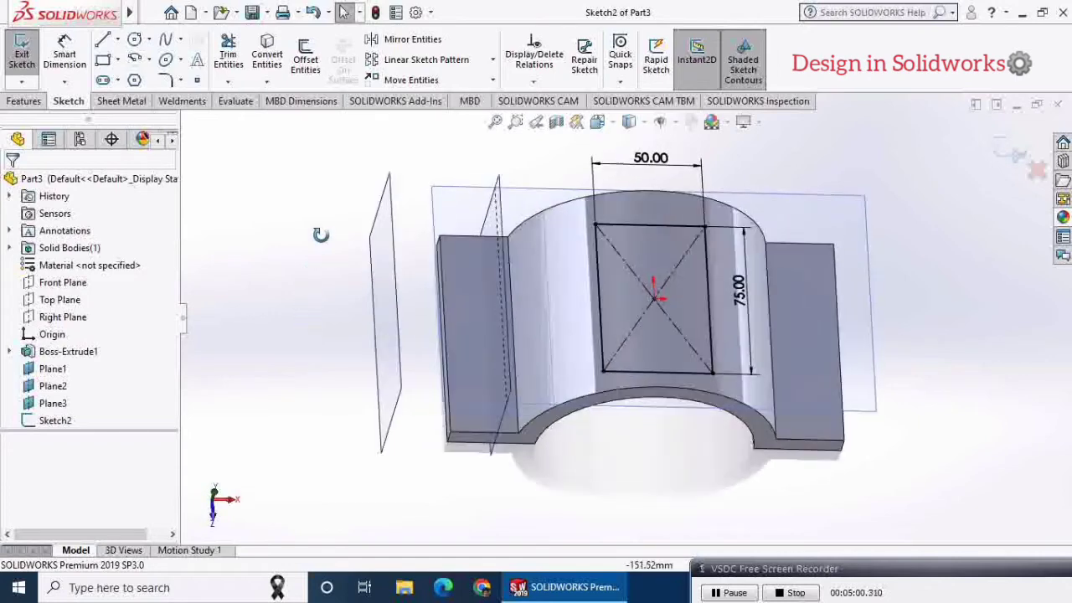
click(1005, 151)
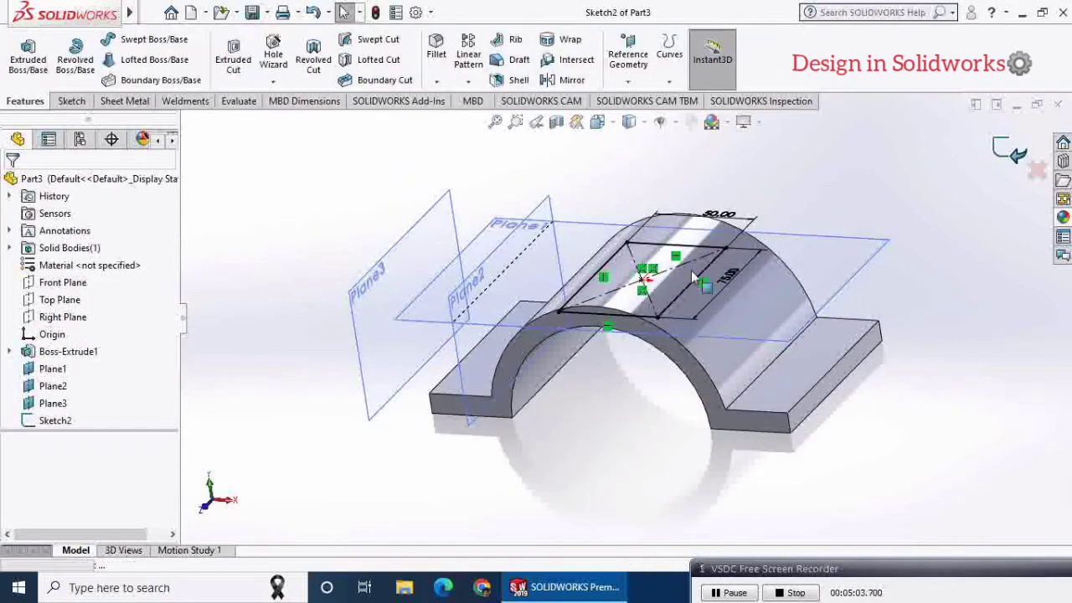
click(483, 349)
click(552, 303)
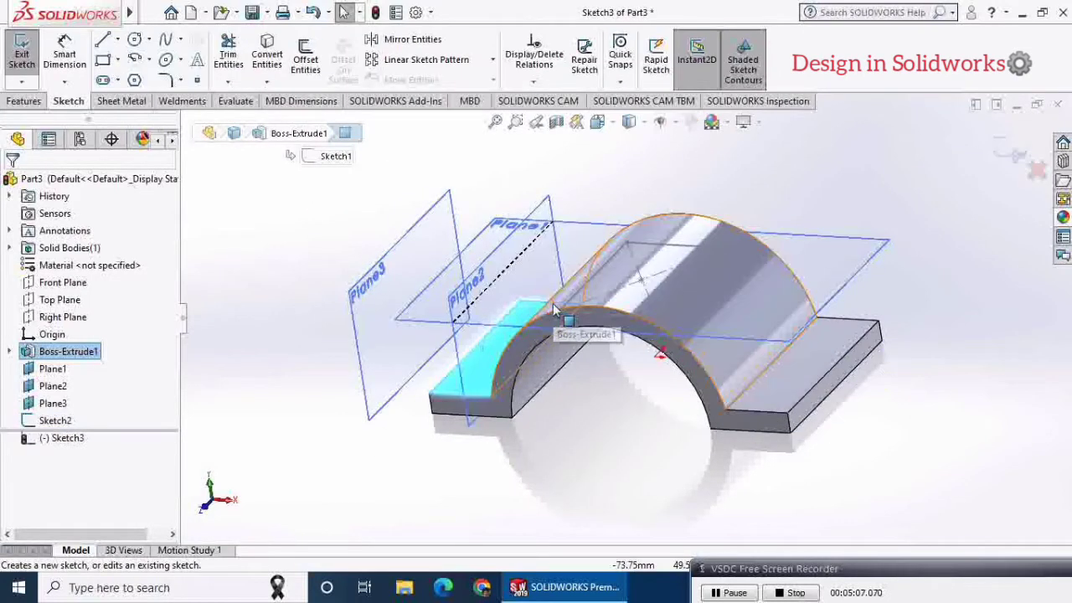
right_click(63, 350)
click(124, 287)
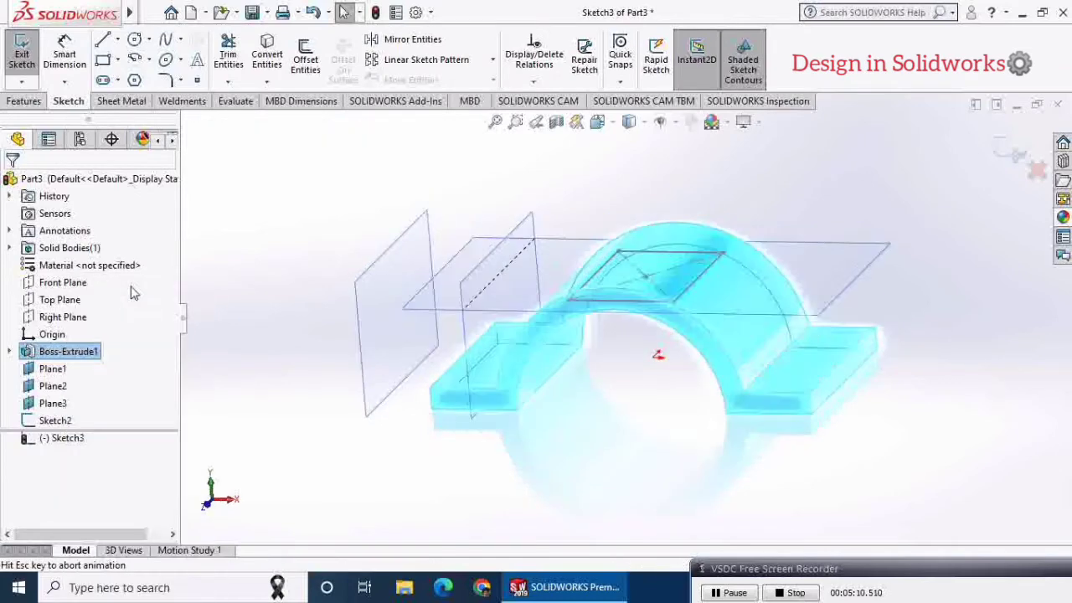
click(67, 439)
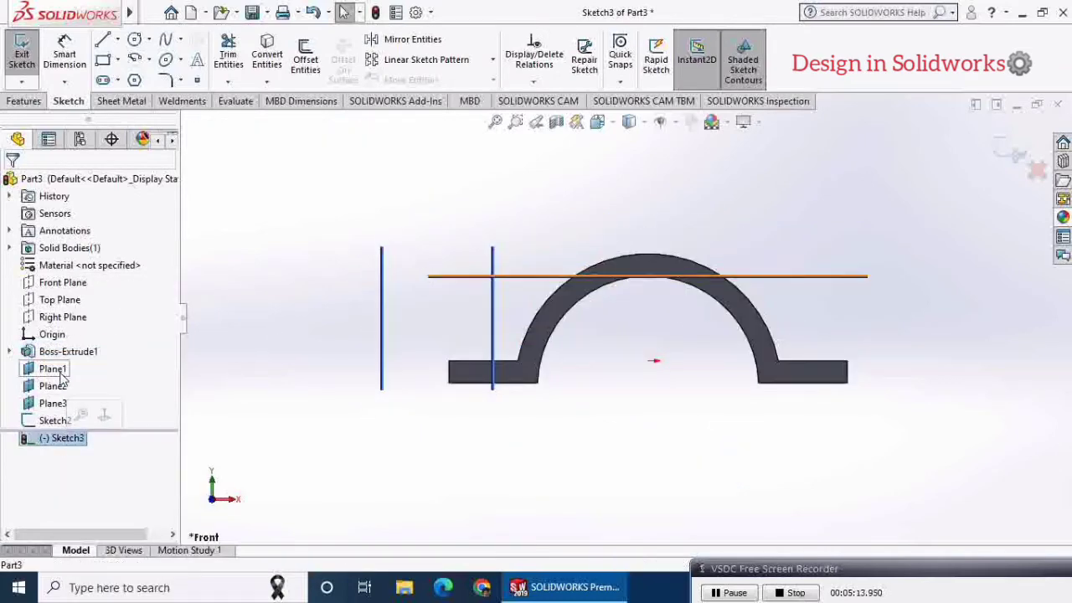
click(50, 368)
click(53, 385)
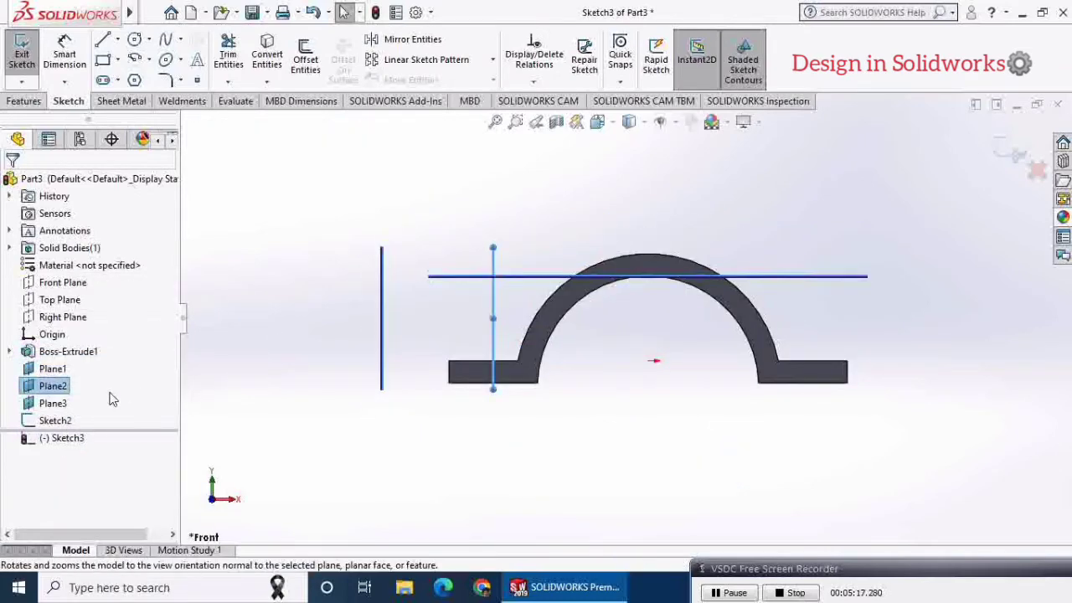
right_click(67, 392)
click(157, 312)
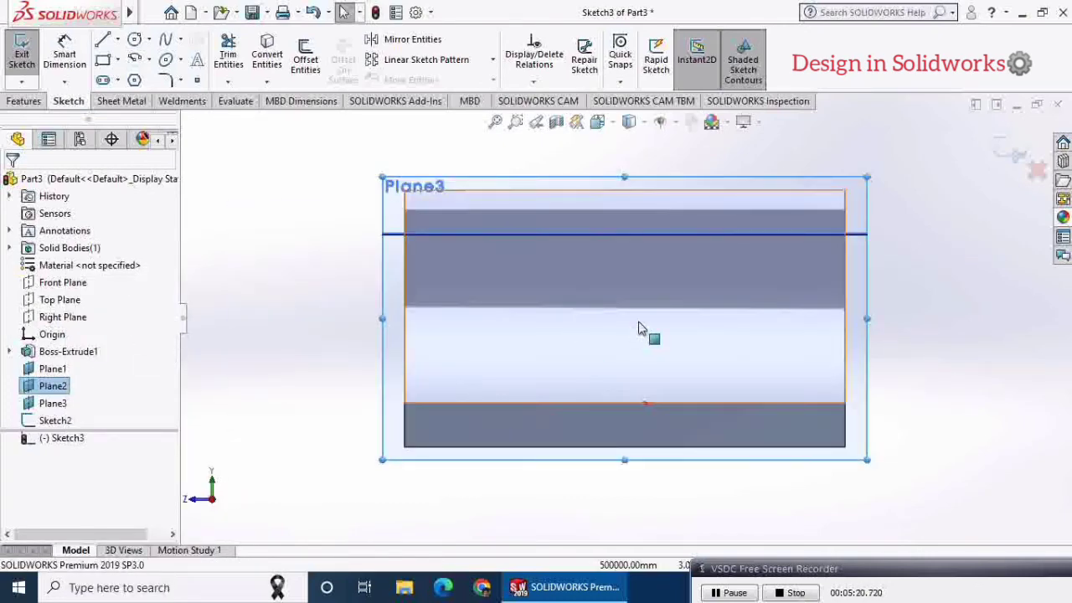
click(103, 59)
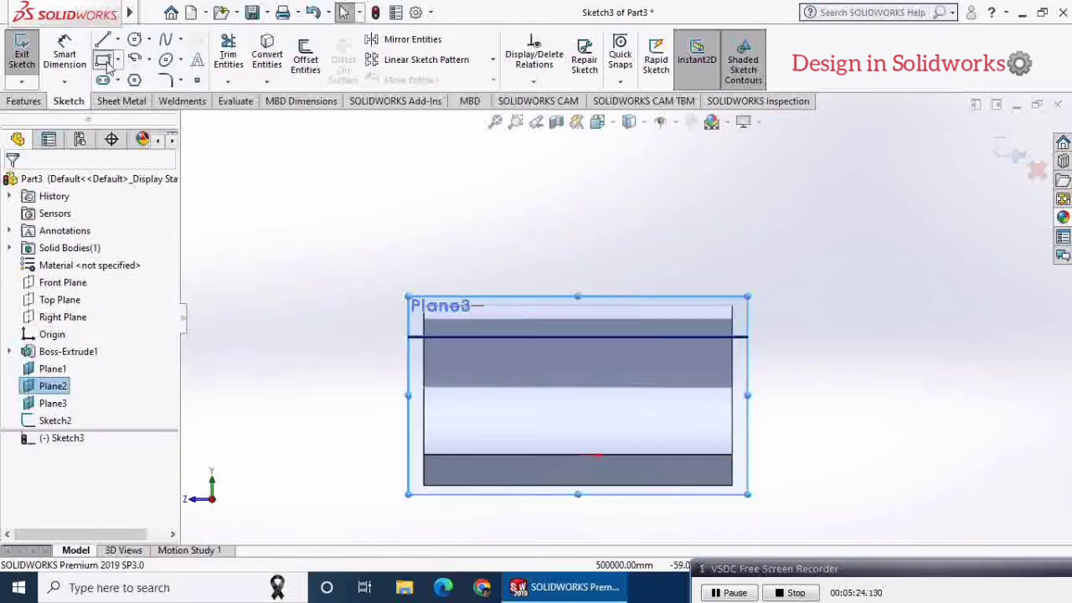
click(73, 241)
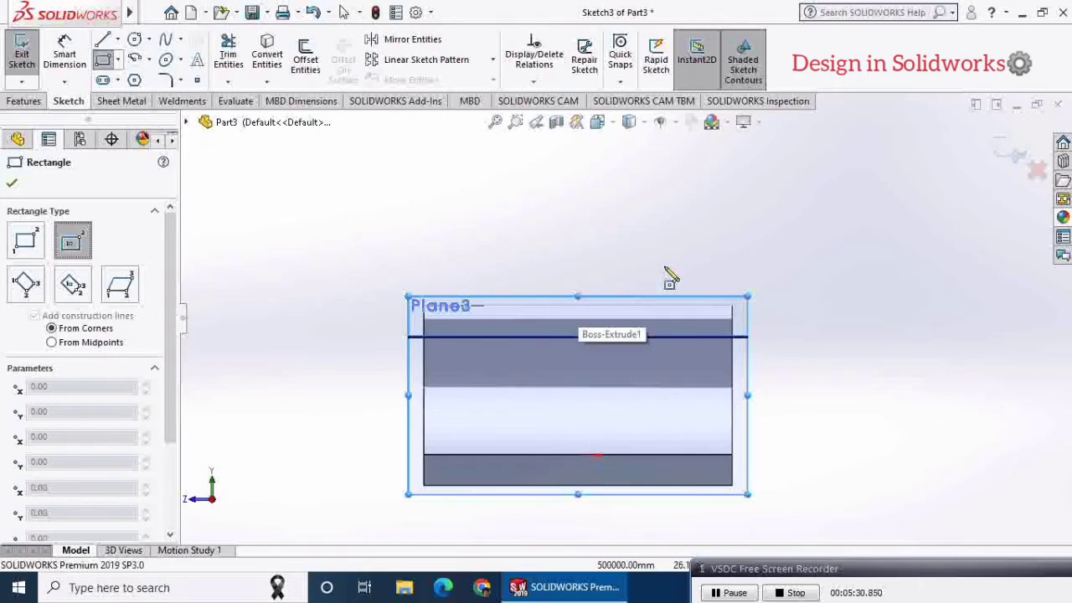
middle_drag(665, 245, 668, 256)
key(space)
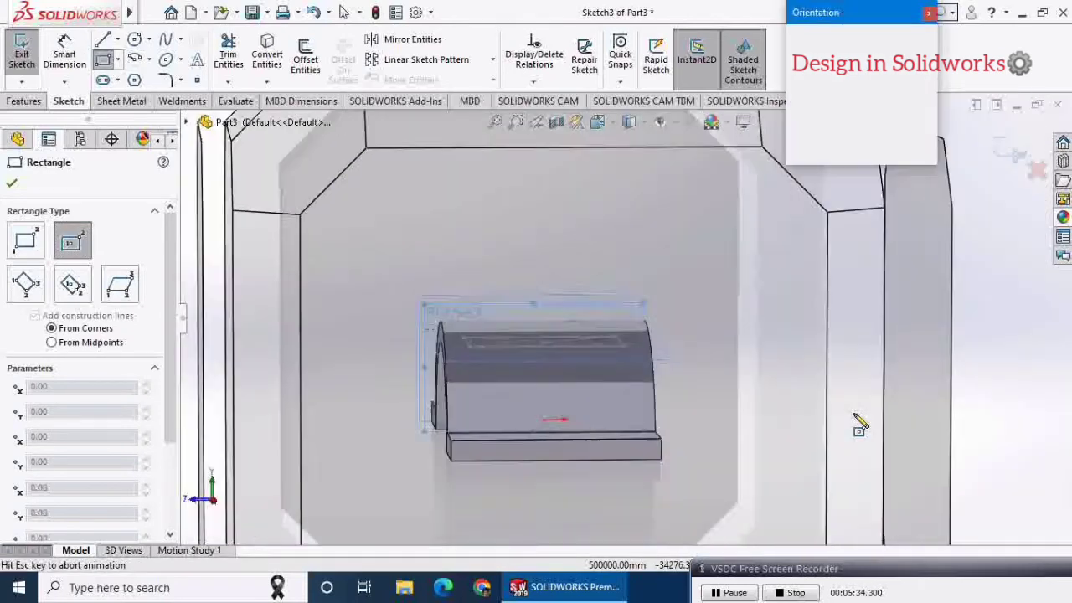
click(928, 106)
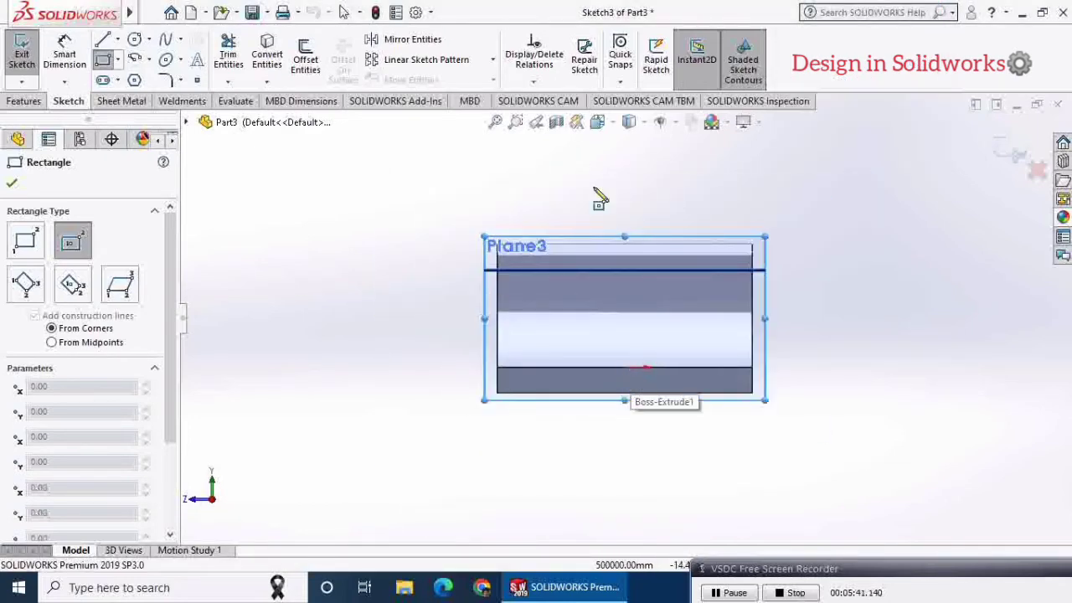
key(Escape)
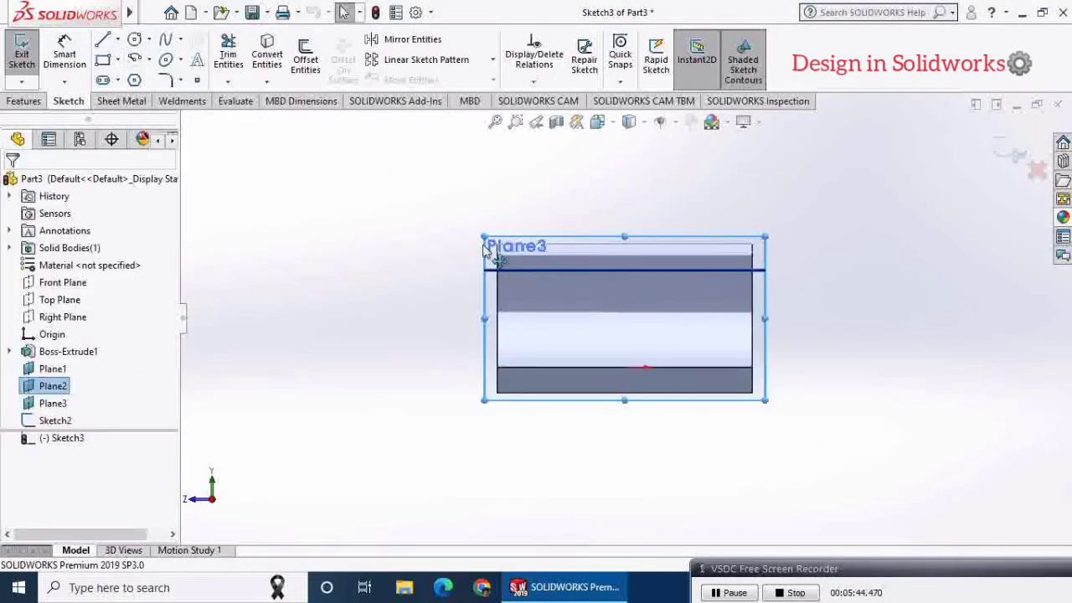
- Hide the two vertical reference planes, Plane2 and Plane3
right_click(486, 251)
click(394, 289)
click(54, 387)
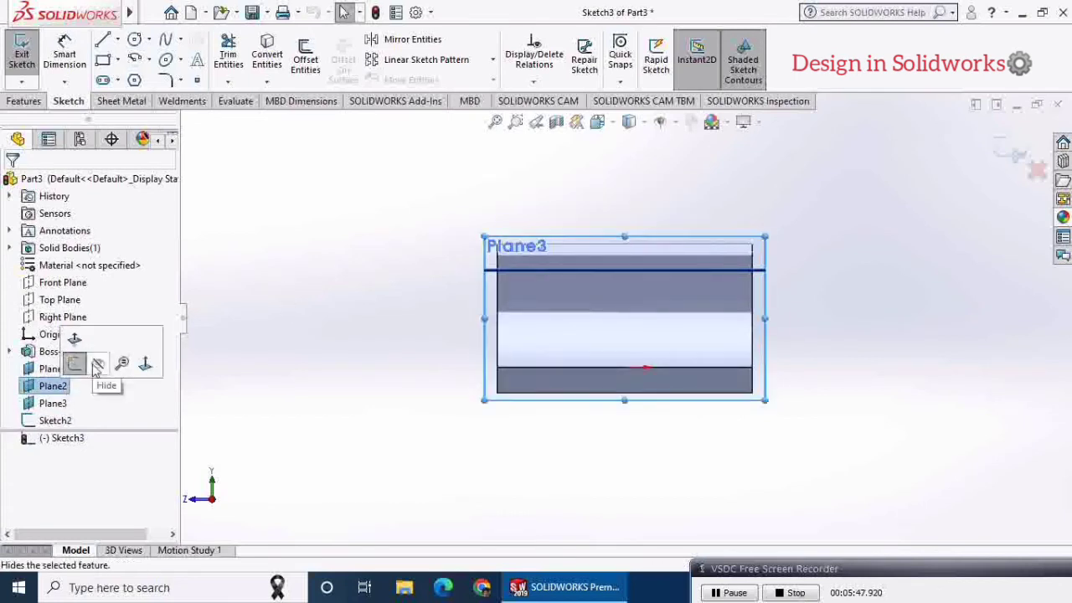
click(97, 369)
click(50, 403)
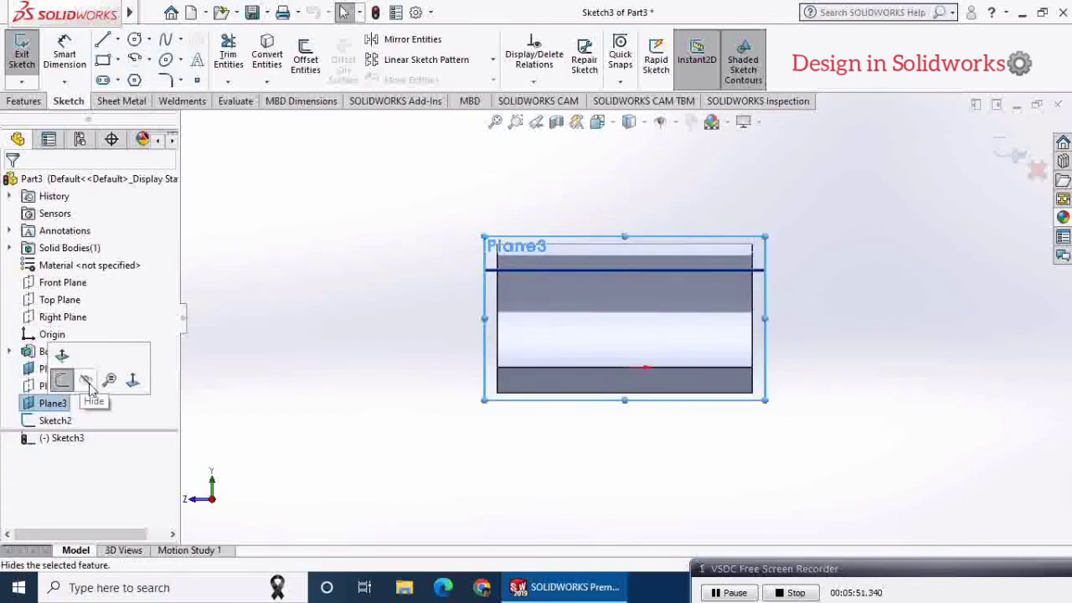
click(88, 381)
mouse_move(335, 394)
middle_down()
mouse_move(361, 383)
mouse_move(351, 383)
middle_up()
click(52, 386)
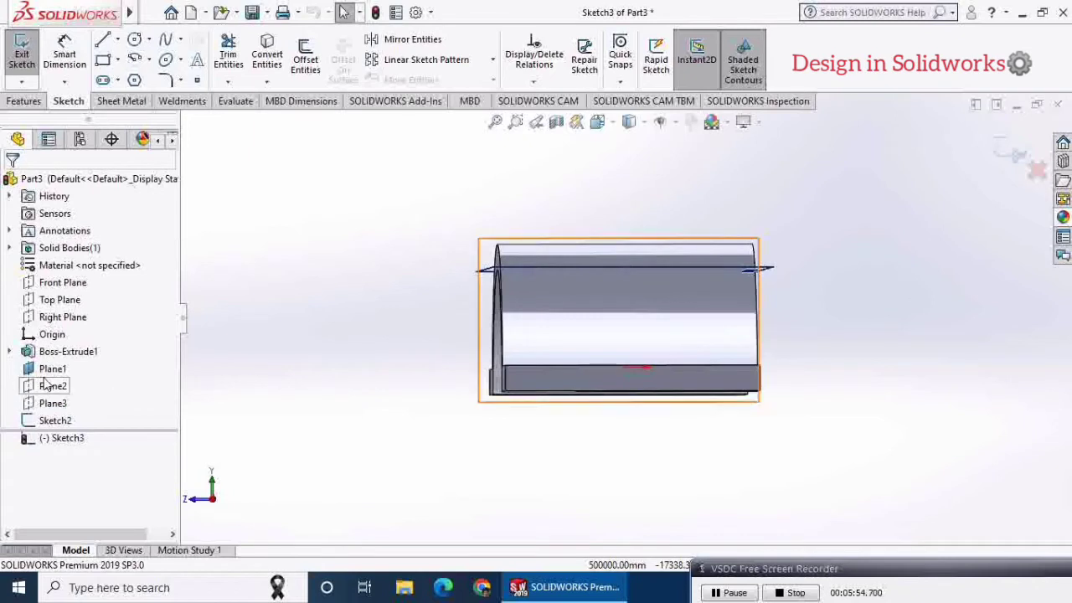
click(127, 358)
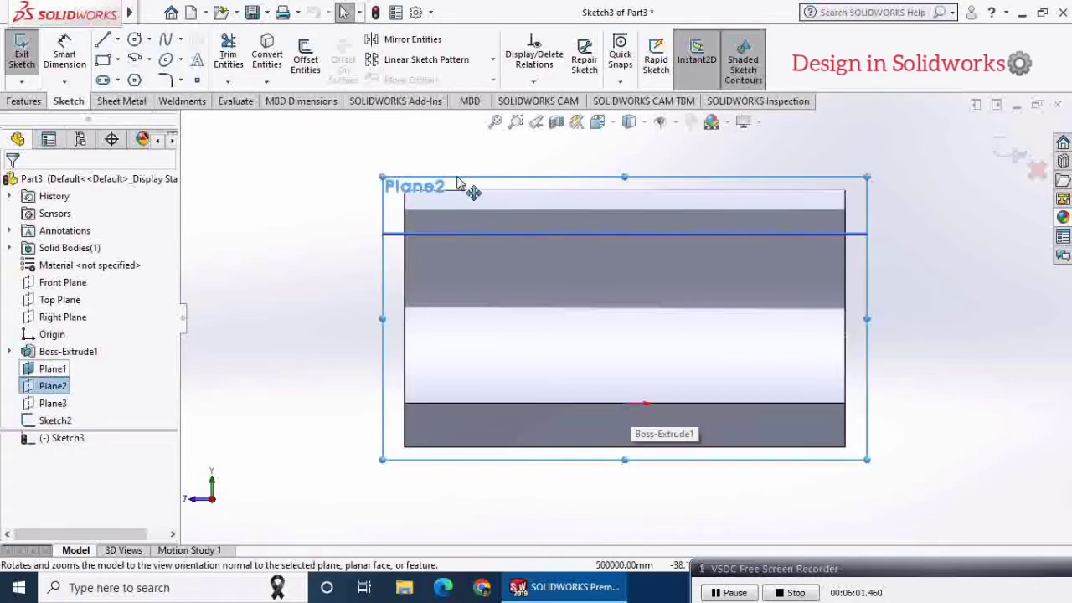
scroll(527, 218, up, 2)
click(102, 63)
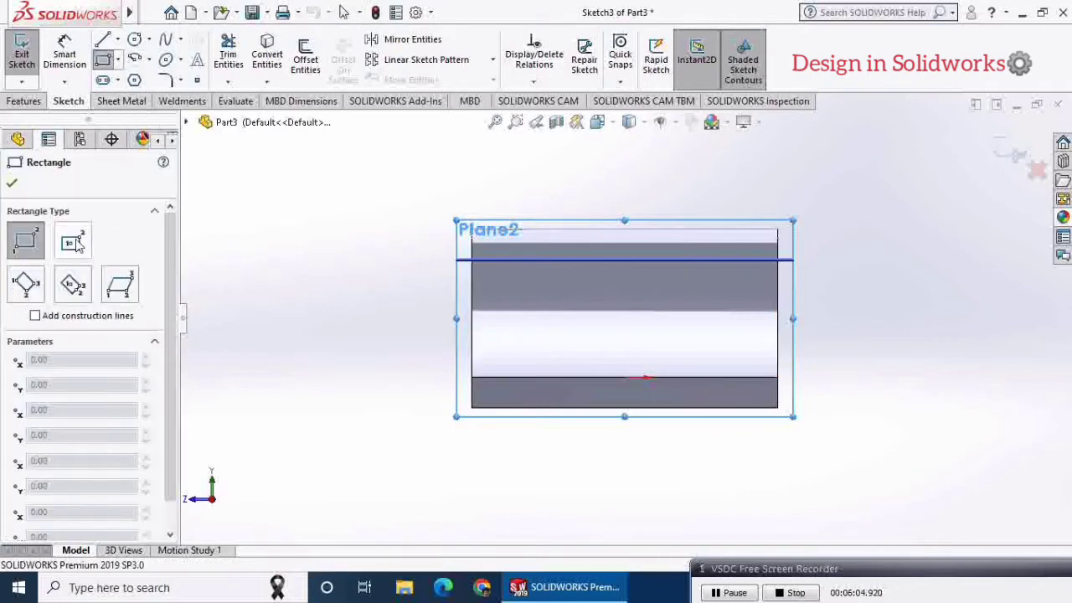
click(72, 241)
scroll(624, 189, up, 1)
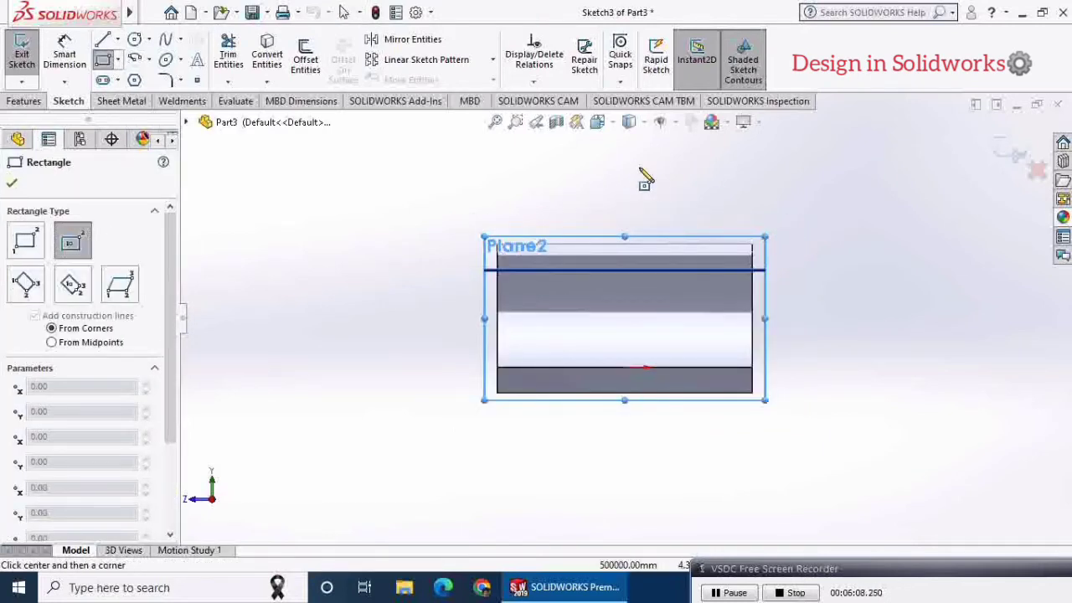
scroll(657, 175, up, 2)
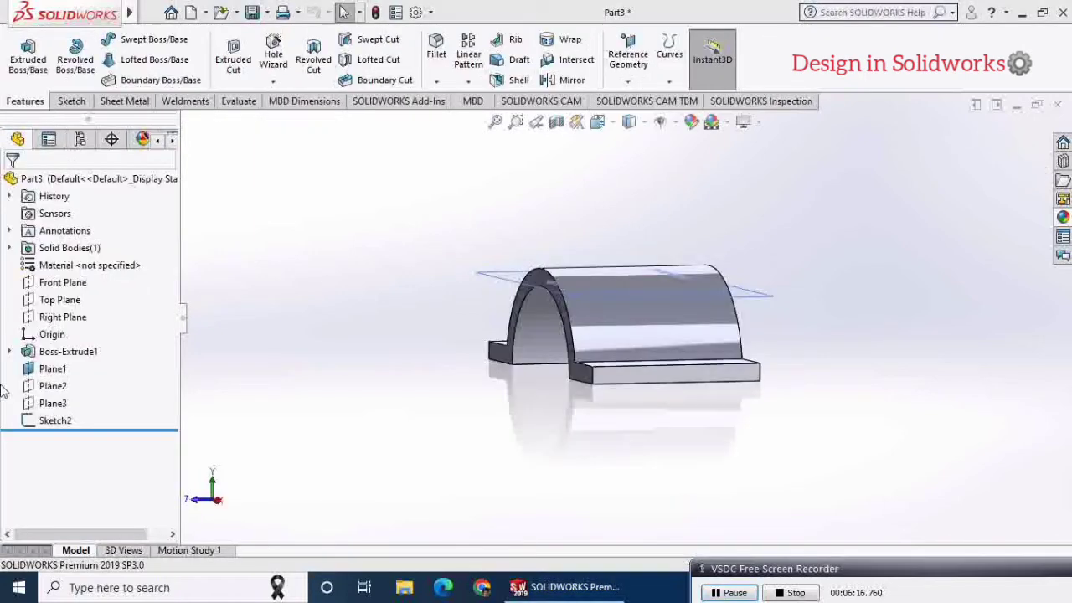
- Start a sketch on Plane2, viewed face-on, and draw a center rectangle about 53 by 44 mm centered above the origin
click(51, 386)
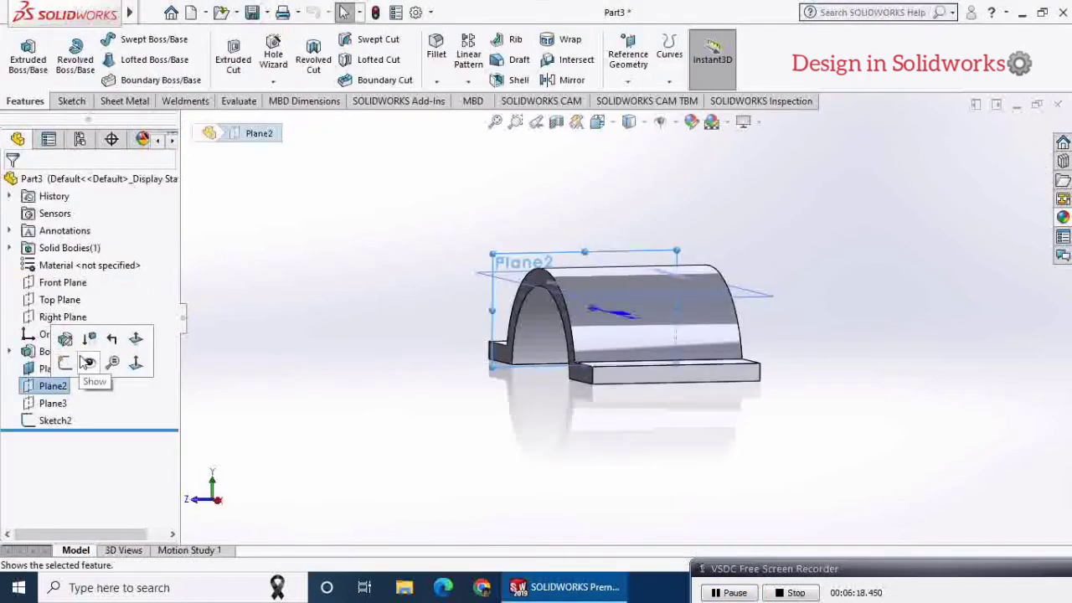
click(65, 362)
key(space)
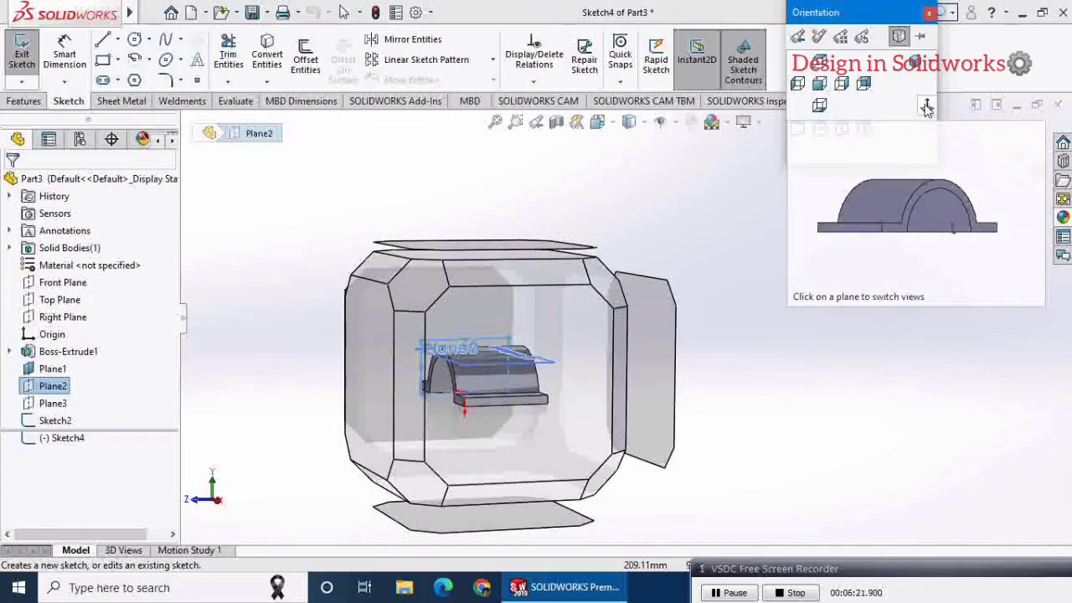
click(927, 107)
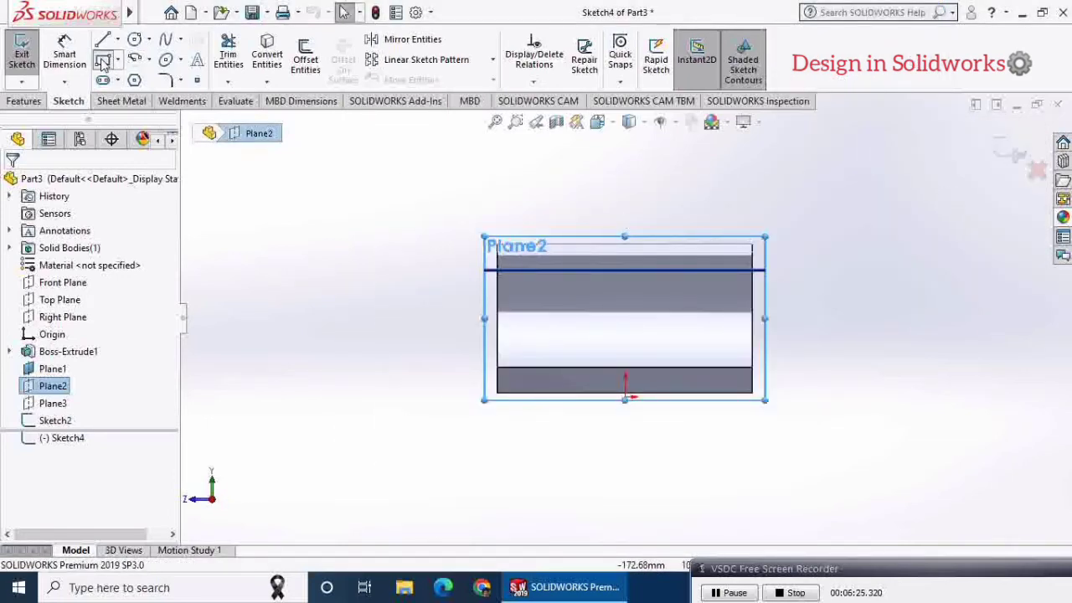
click(102, 60)
click(73, 241)
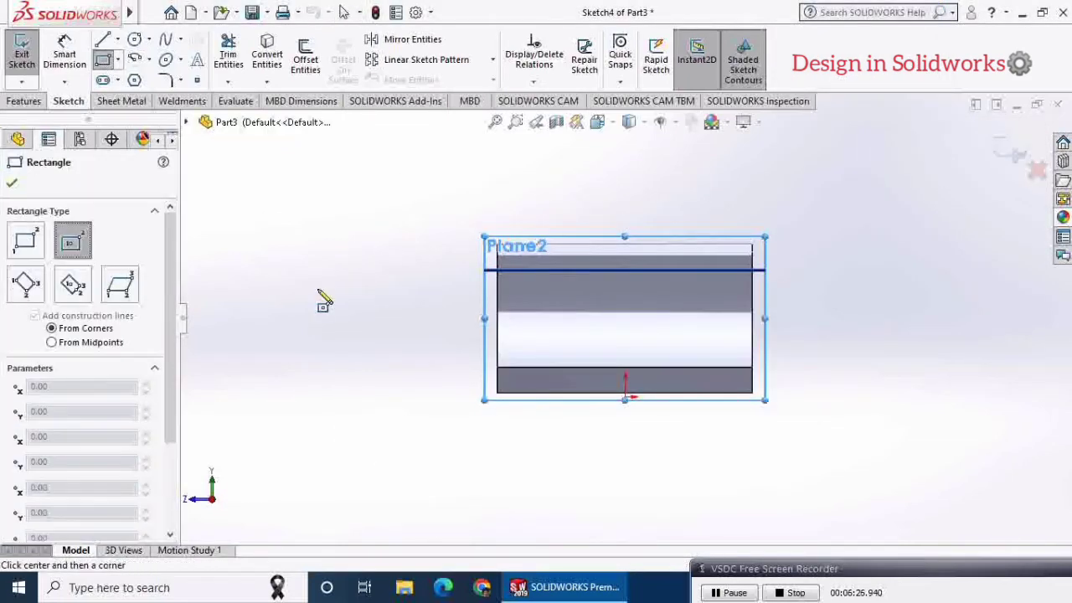
click(624, 212)
click(693, 156)
key(Escape)
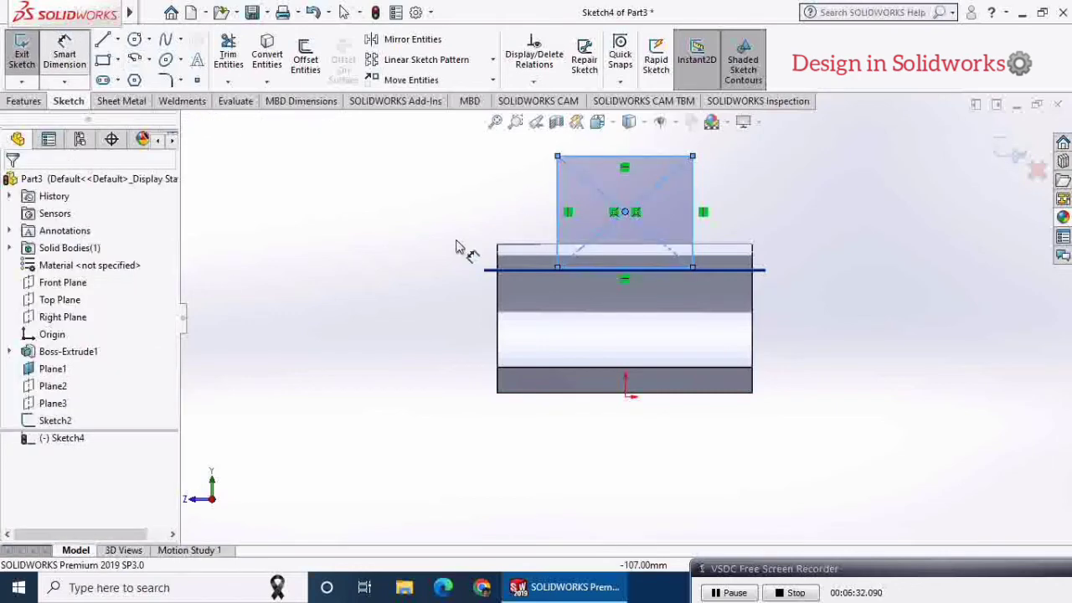
- Dimension the vertical distance from the rectangle's center to the origin as 110 mm
click(624, 211)
click(628, 397)
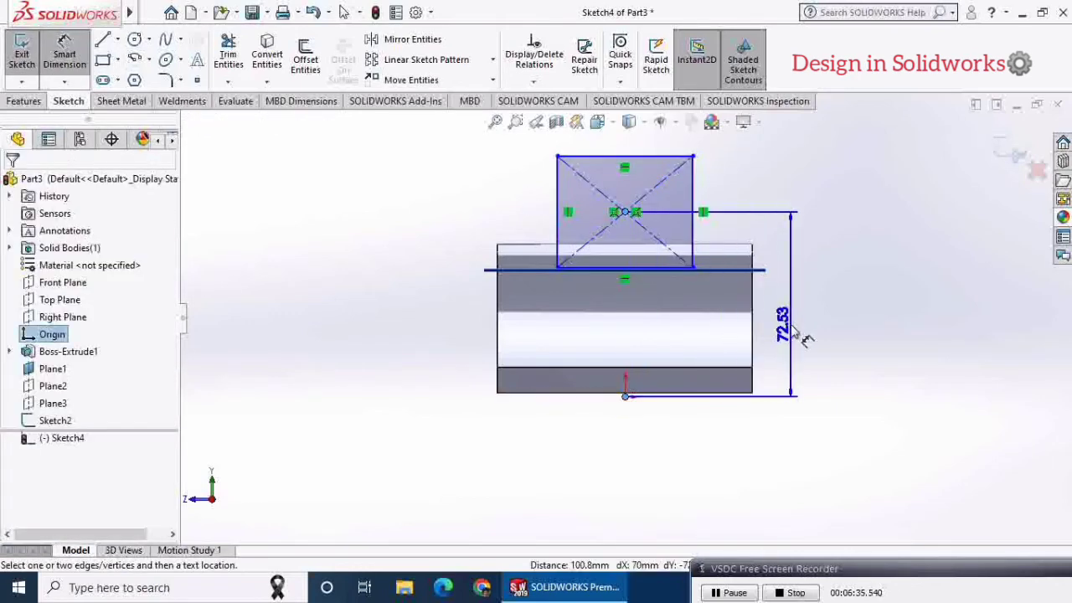
click(806, 338)
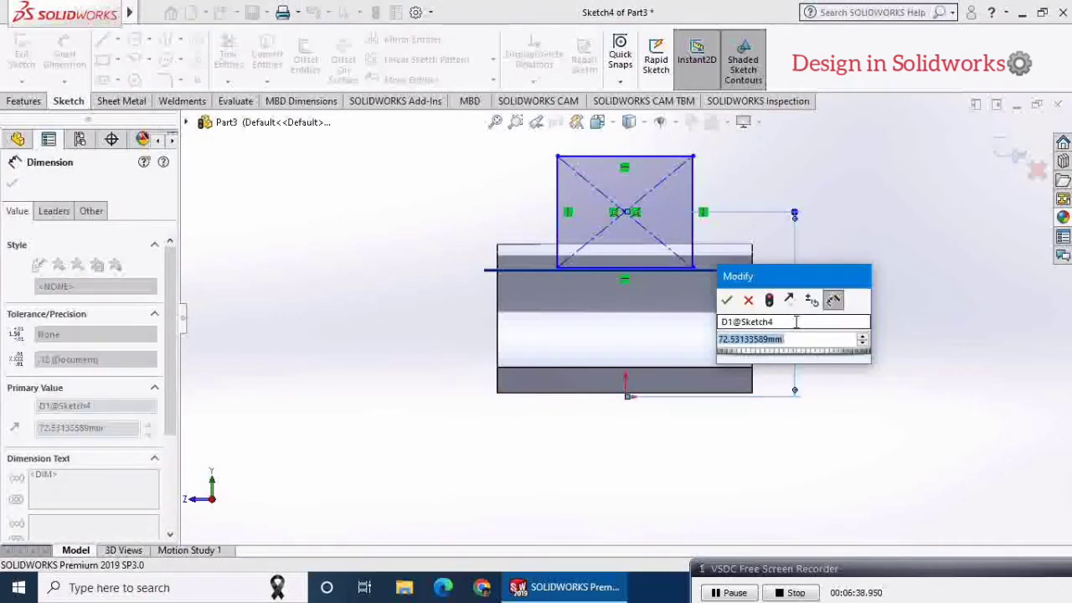
text(110)
key(Return)
scroll(821, 318, up, 2)
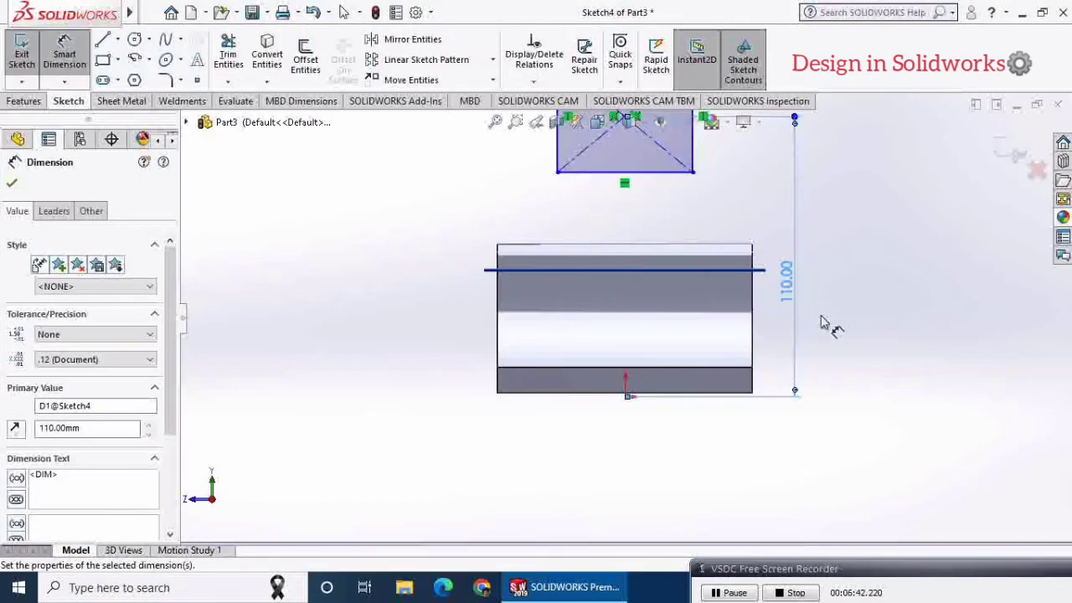
- Dimension the rectangle's horizontal side as 75 mm and its vertical side as 50 mm
click(643, 196)
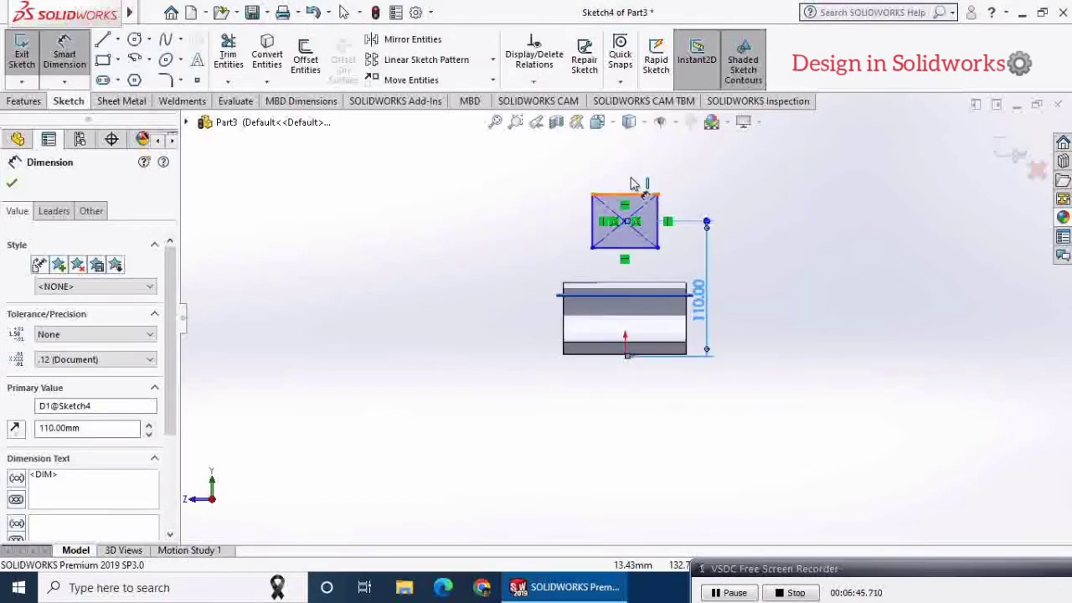
click(631, 179)
text(75)
key(Return)
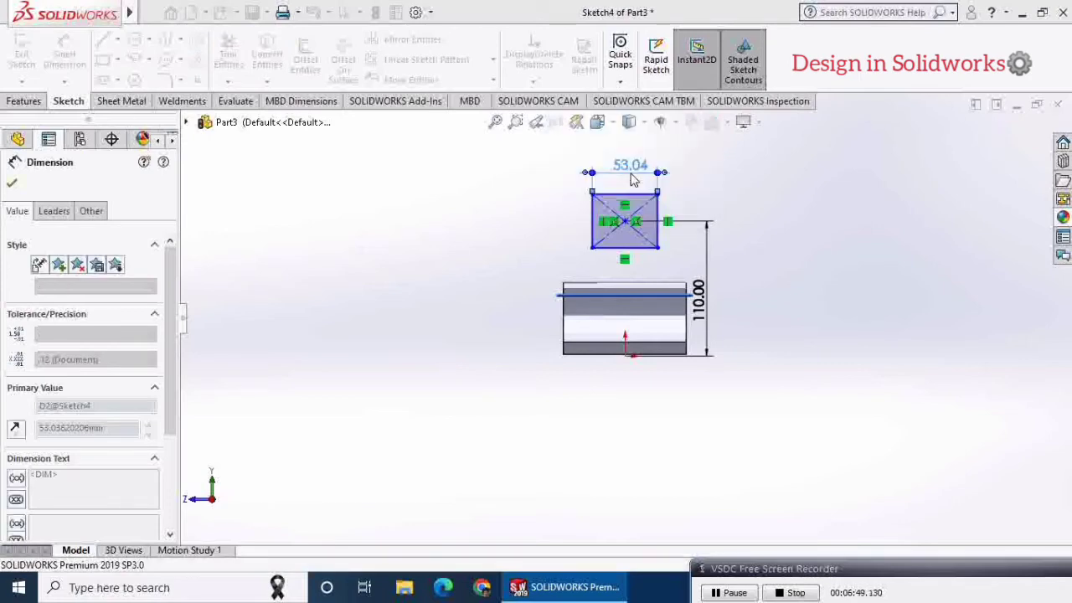
click(671, 220)
click(691, 211)
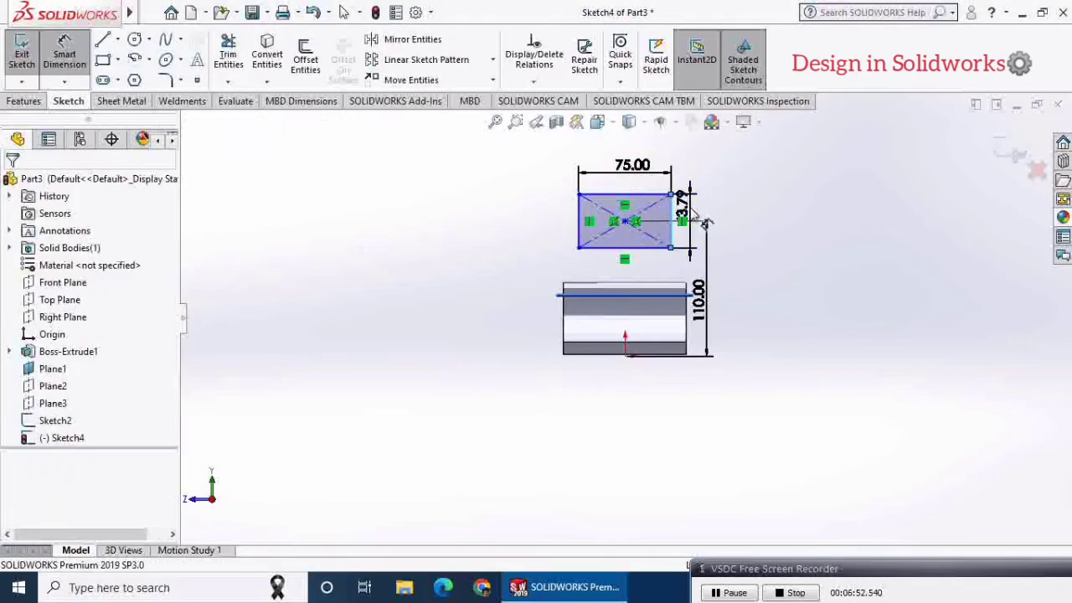
text(50)
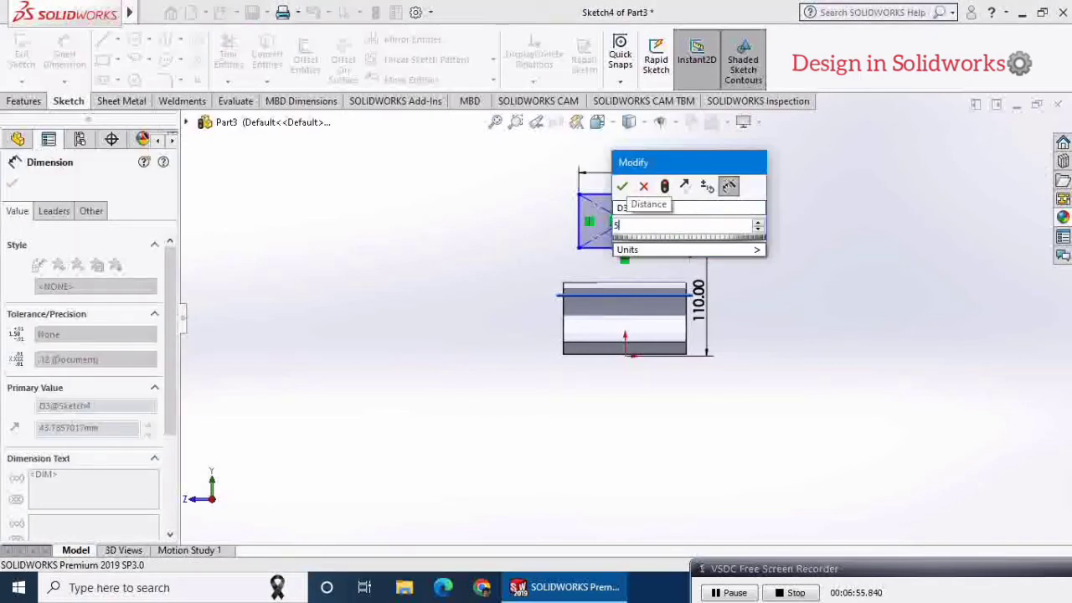
key(Return)
click(11, 185)
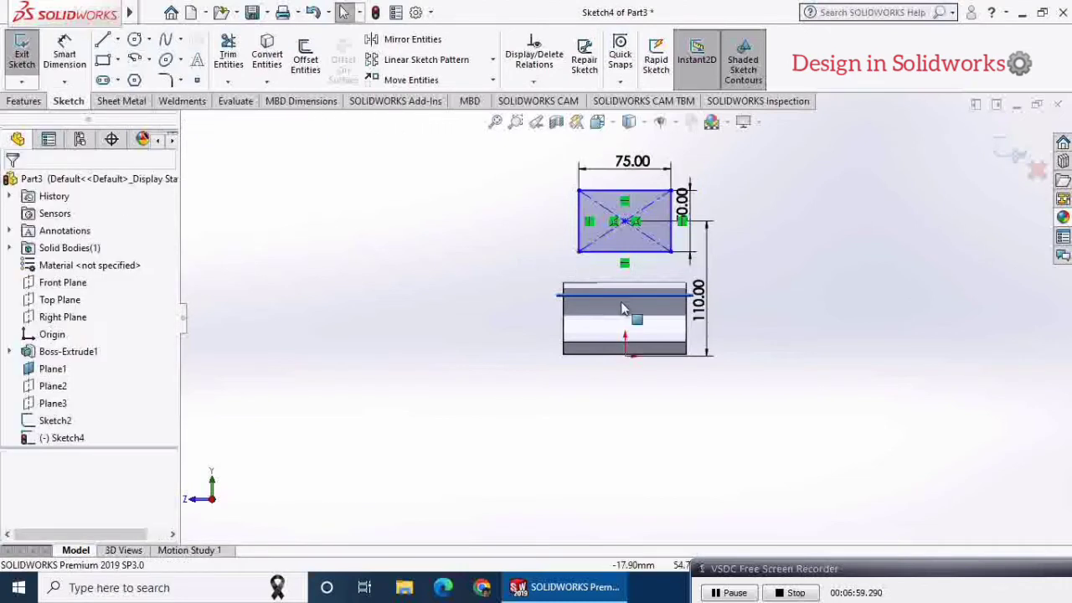
- Add a vertical relation between the rectangle's center point and the origin, and finish the sketch
ctrl+click(624, 222)
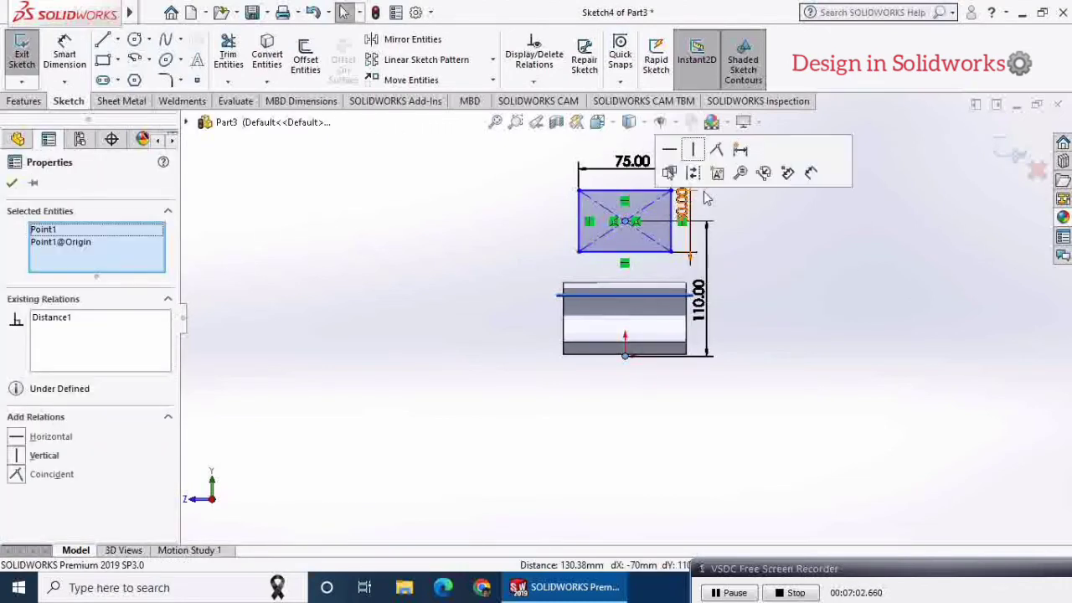
click(694, 149)
click(11, 181)
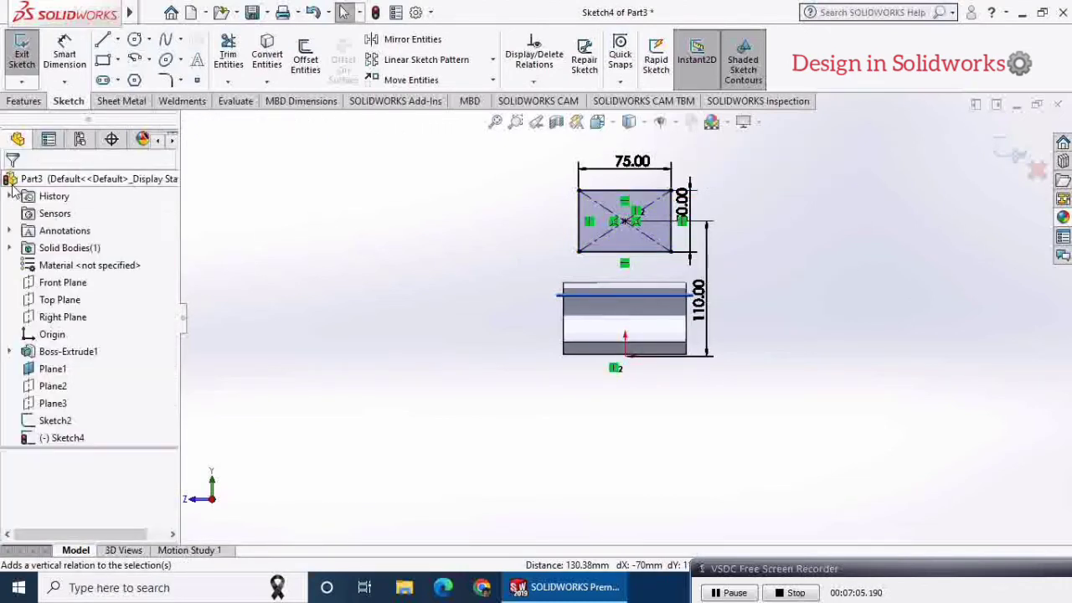
click(1005, 146)
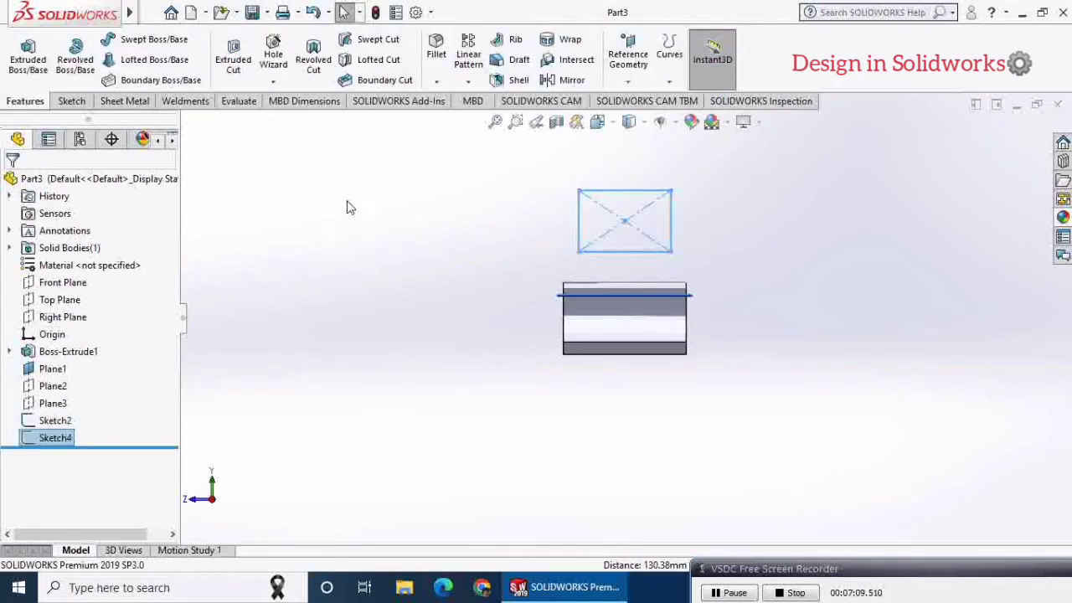
- Start a new sketch on Plane3
middle_drag(350, 208, 419, 248)
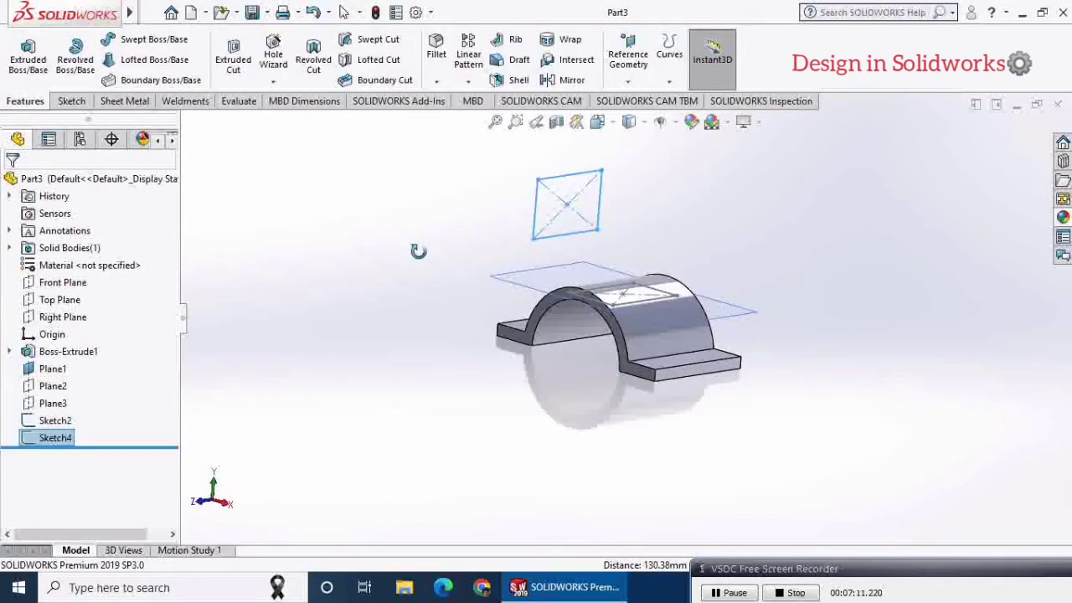
click(52, 403)
middle_drag(268, 335, 298, 354)
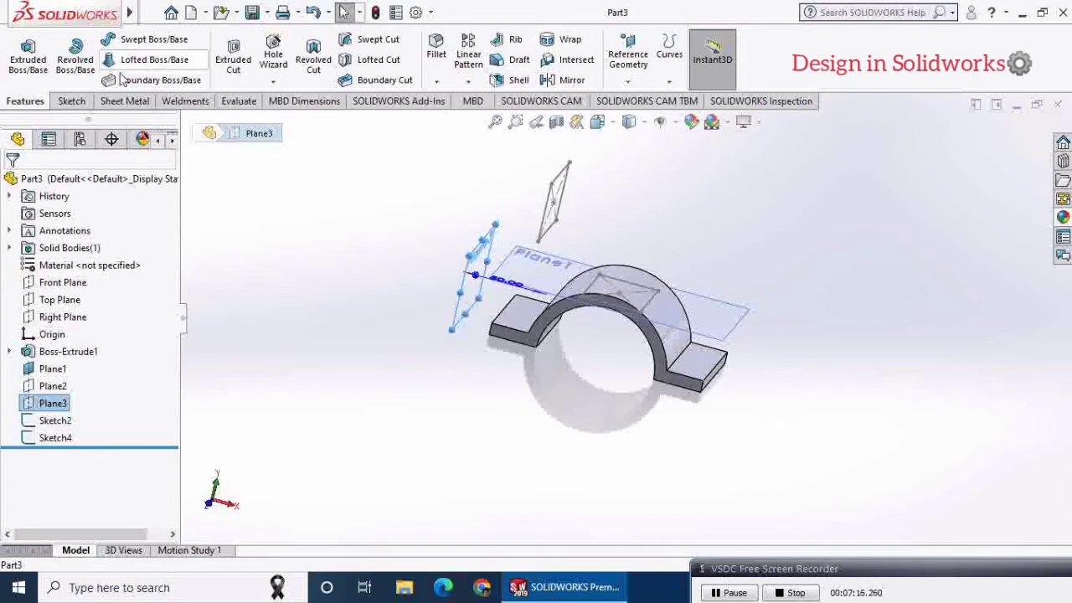
right_click(65, 406)
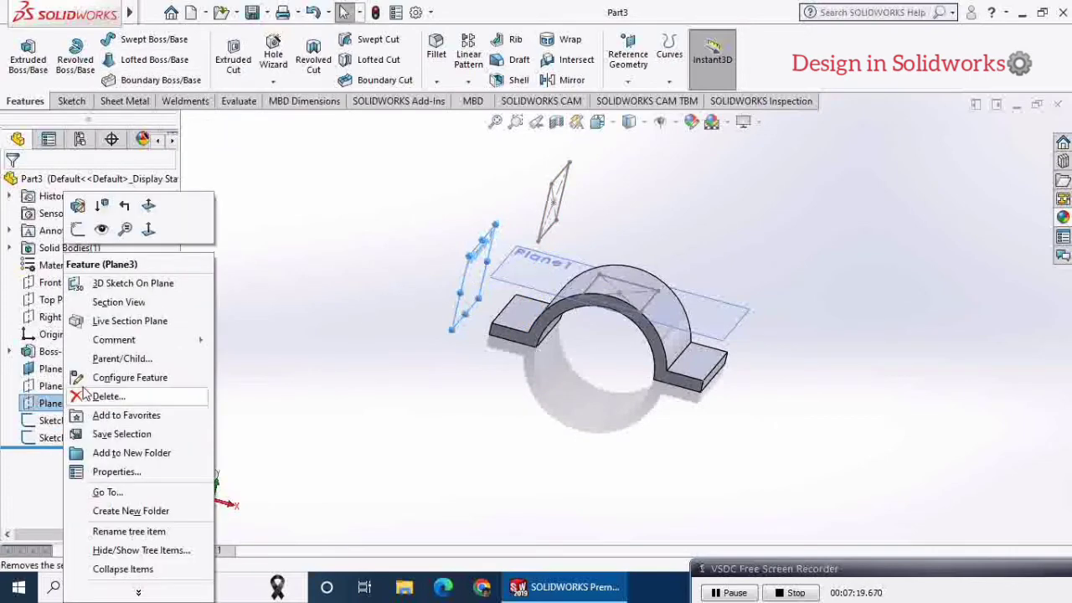
click(96, 227)
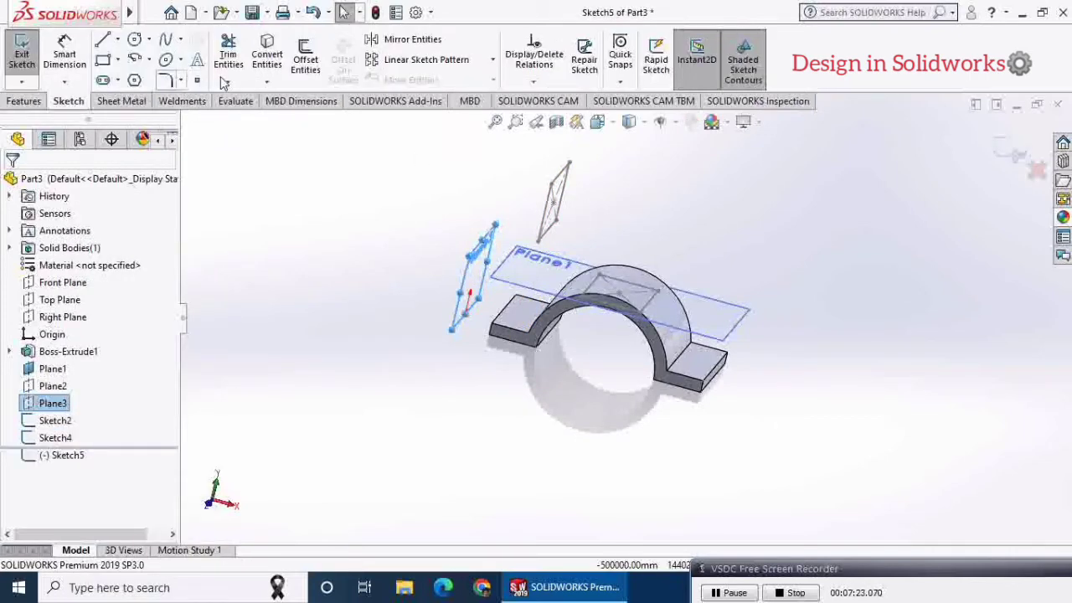
- Convert the four sides and the center point of the Sketch4 rectangle into the Plane3 sketch
middle_drag(634, 197, 591, 177)
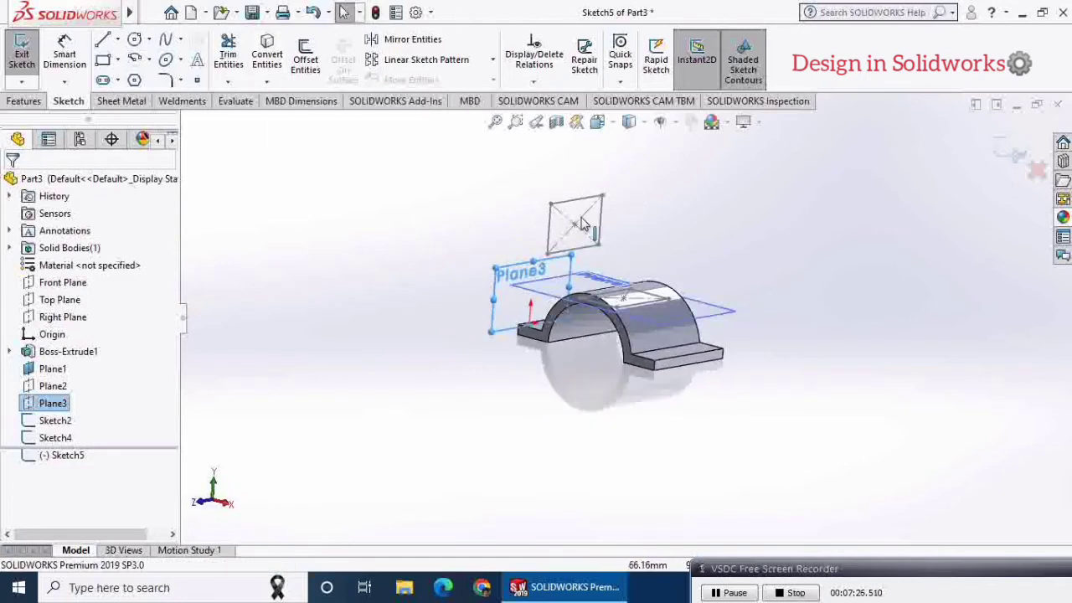
click(576, 199)
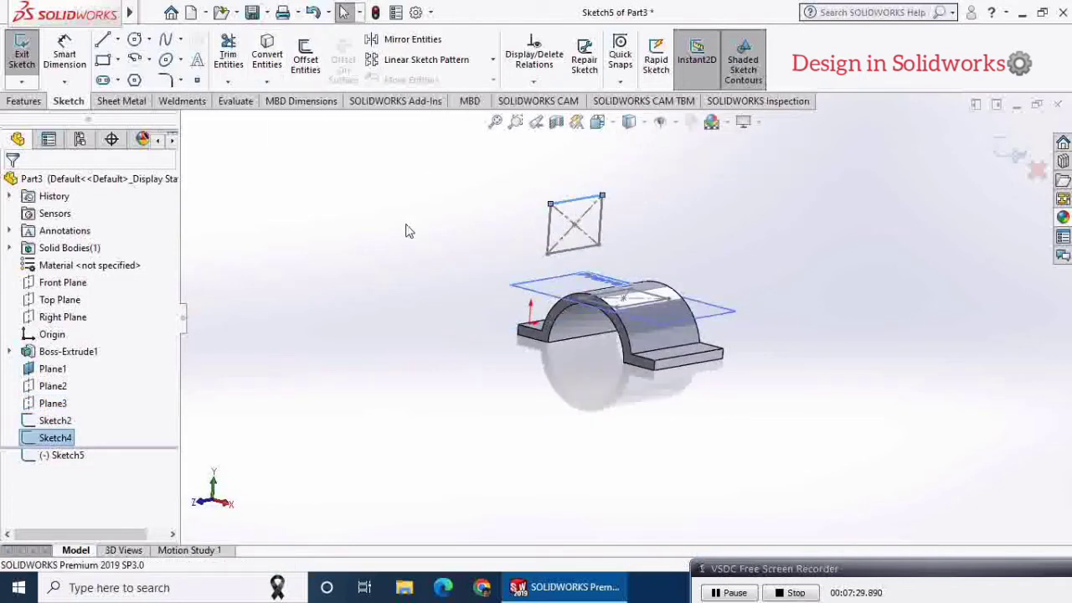
click(267, 54)
click(584, 199)
click(559, 244)
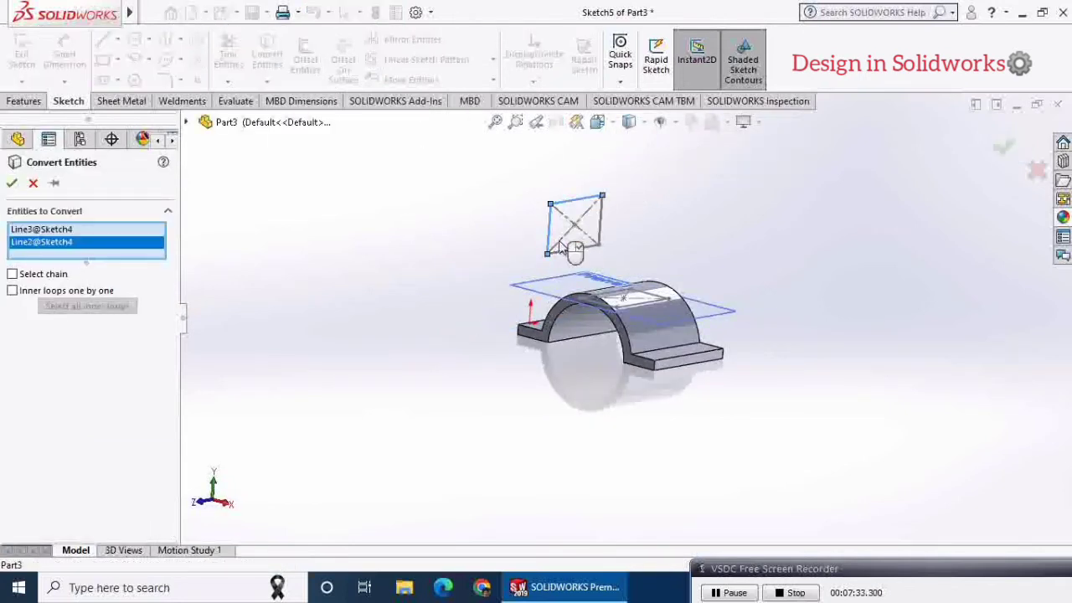
click(573, 249)
click(599, 219)
click(575, 223)
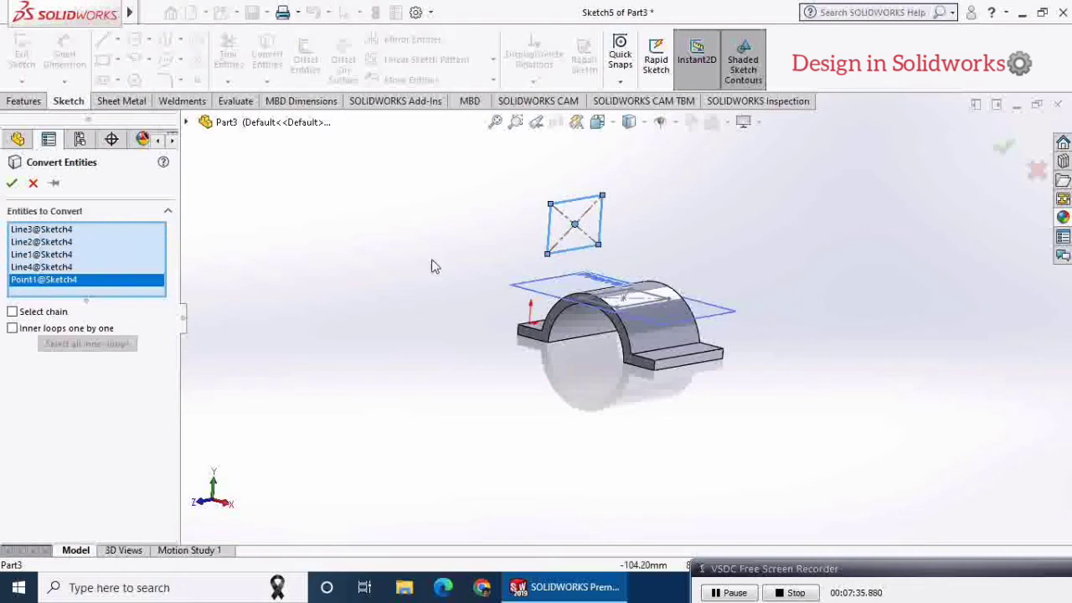
click(11, 183)
- Scale the converted rectangle by a factor of 1.3 about its center point, and finish the sketch
middle_drag(351, 292, 380, 272)
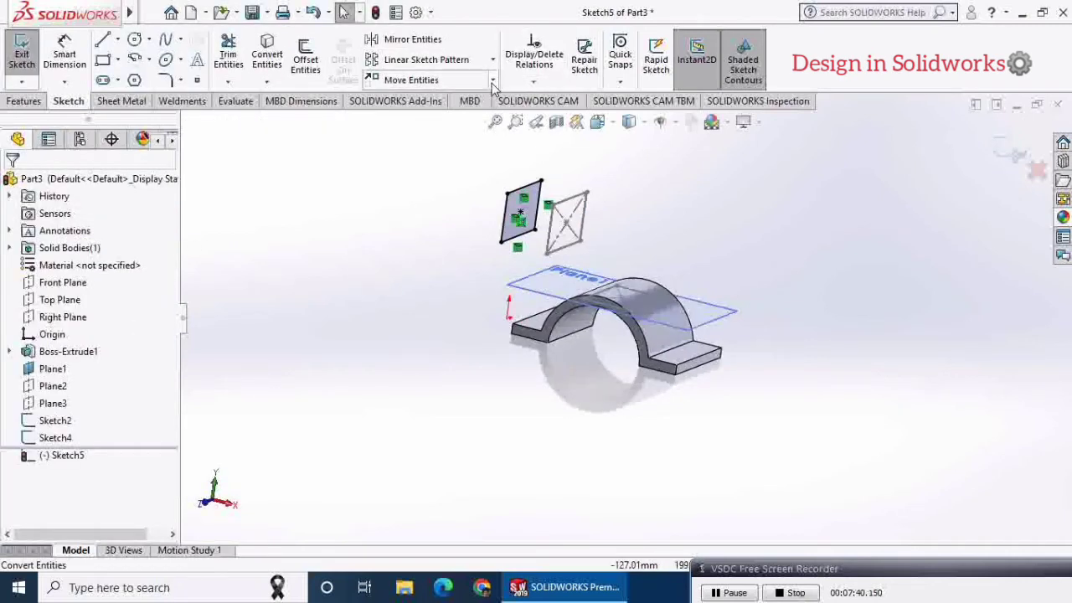
click(493, 79)
click(418, 156)
click(530, 209)
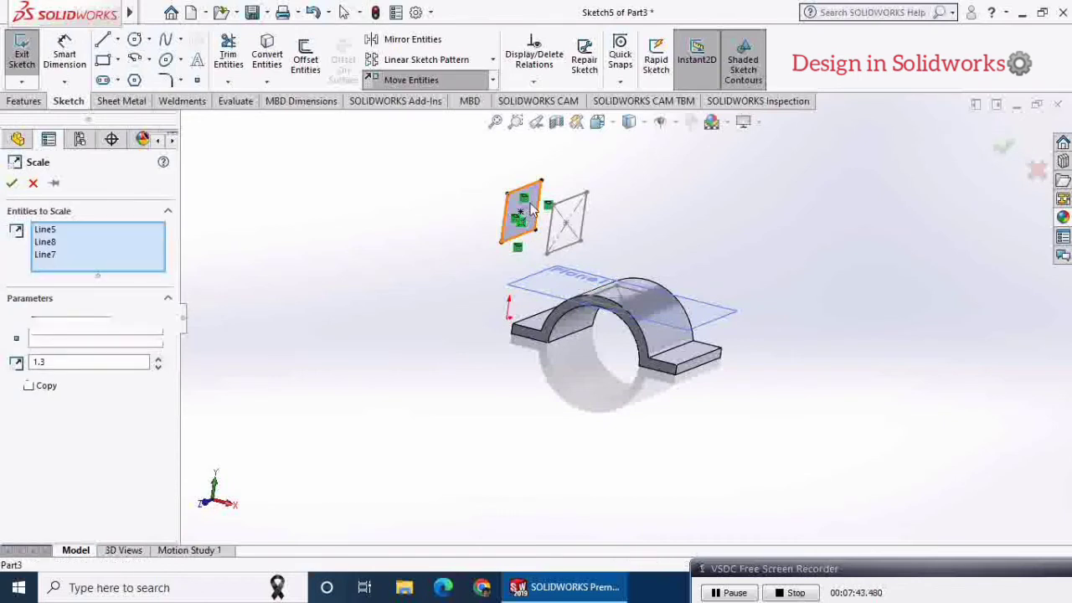
click(530, 209)
click(109, 352)
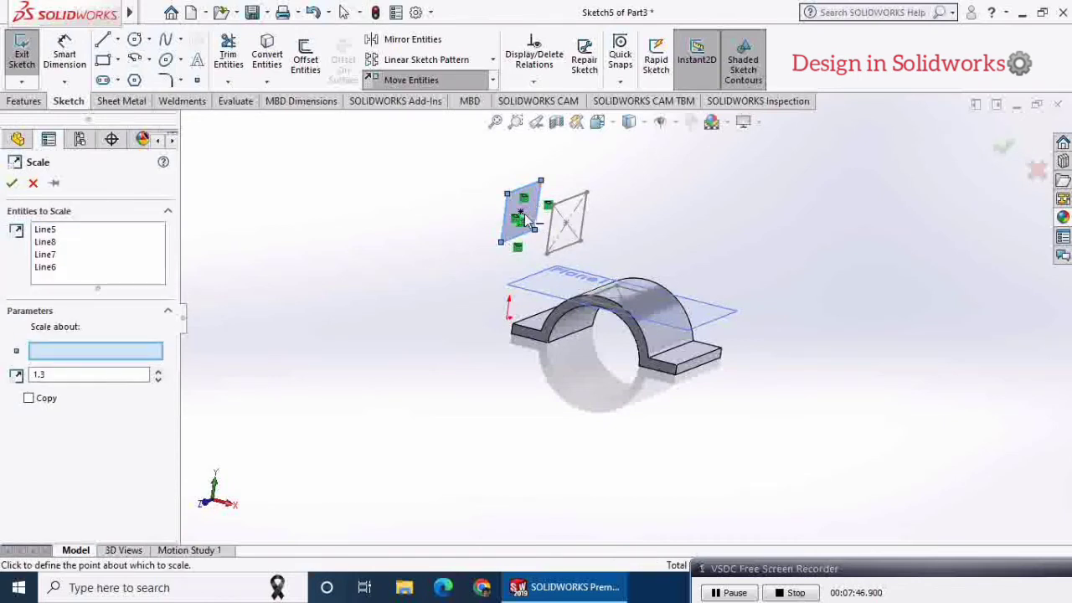
click(521, 215)
click(13, 183)
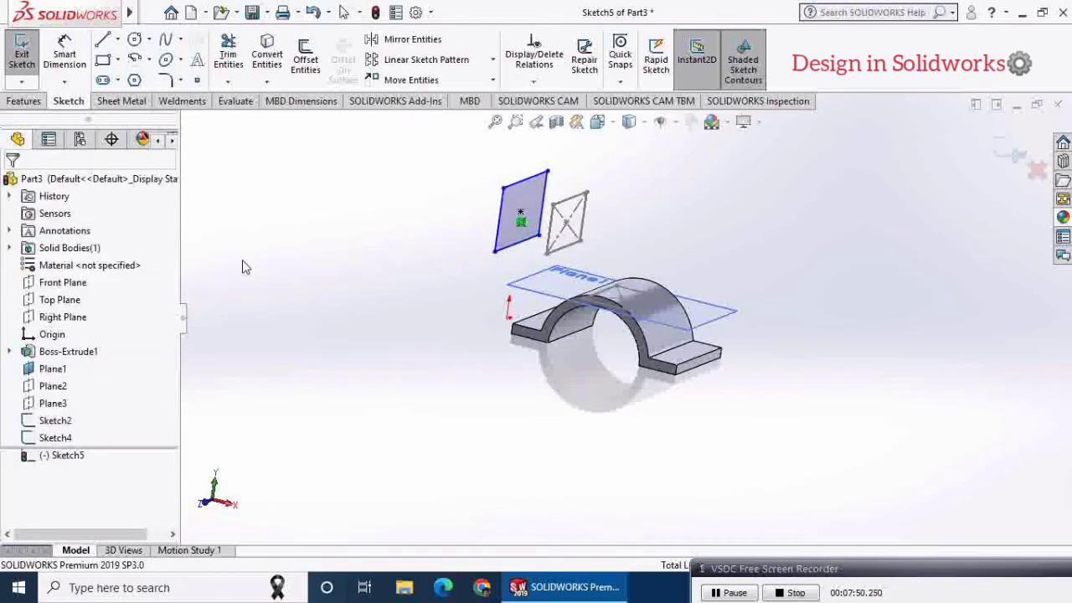
middle_drag(242, 265, 1002, 157)
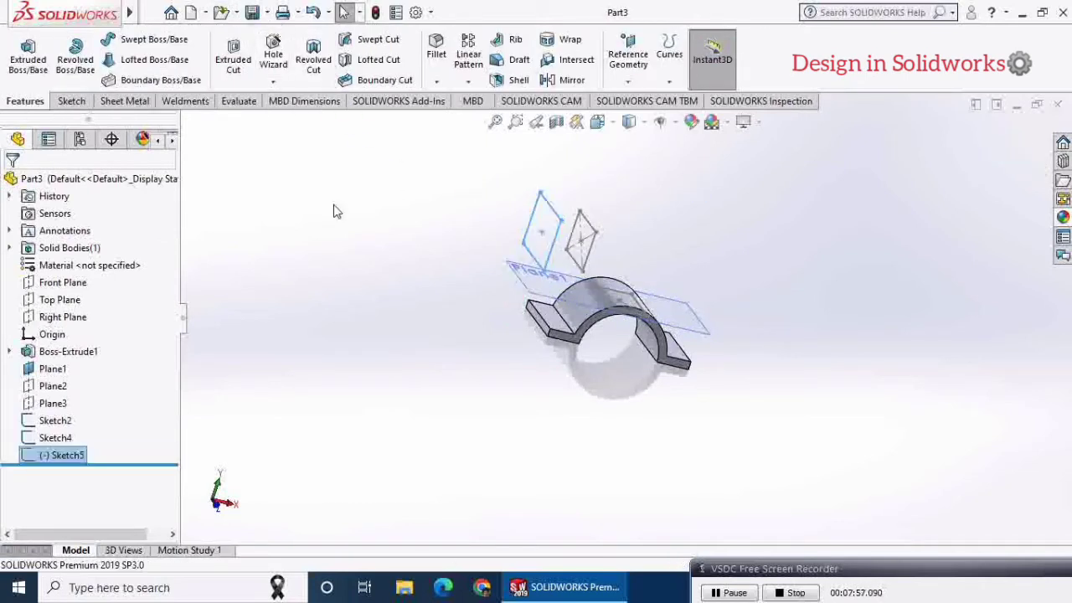
- Hide Plane1 and start a sketch on the Front Plane, viewed face-on
click(696, 327)
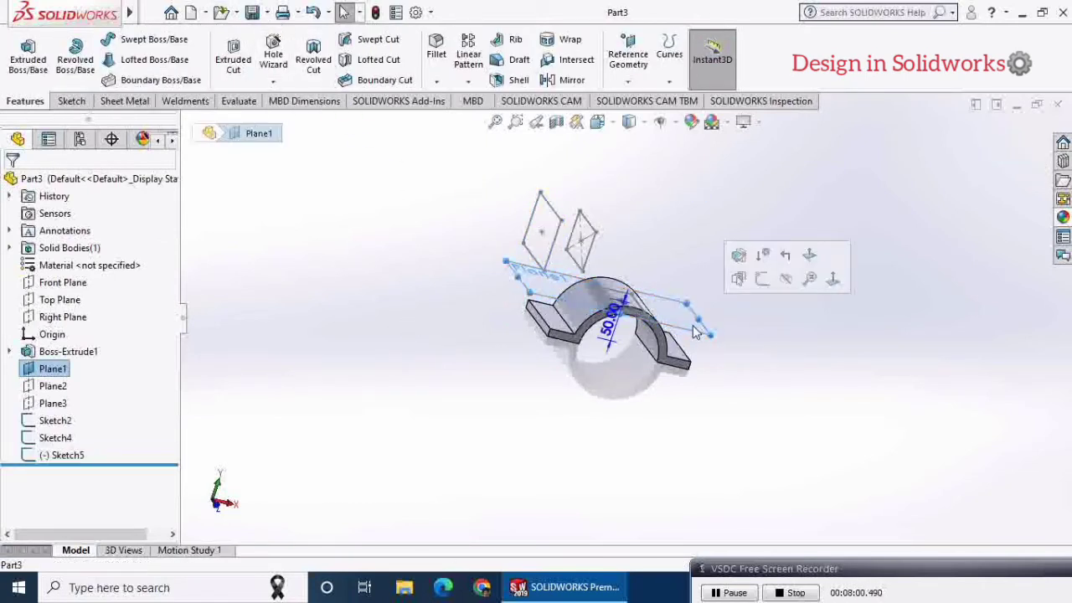
click(785, 278)
click(75, 285)
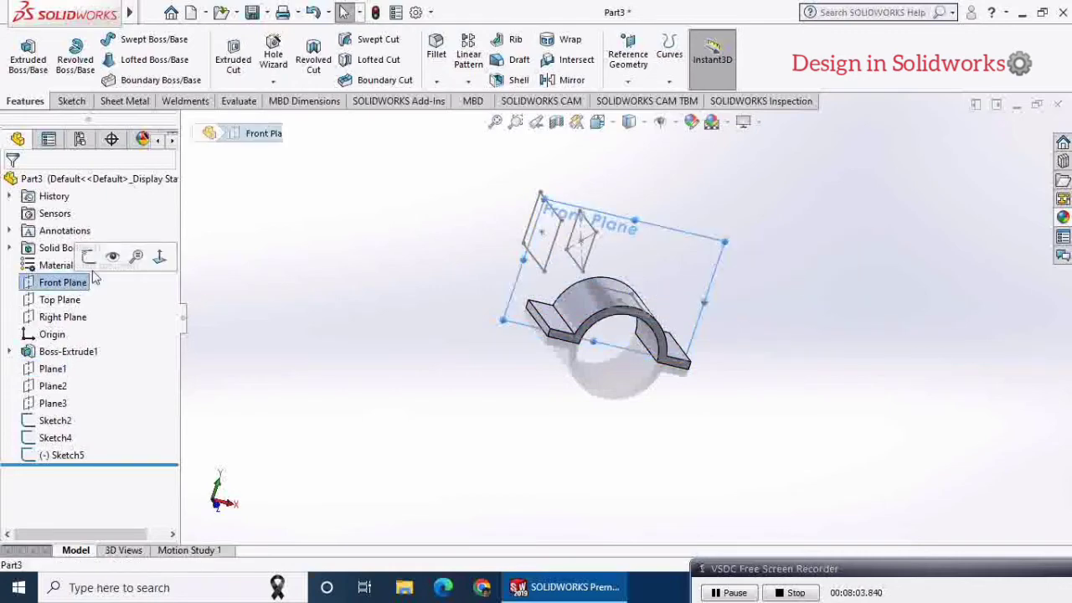
click(103, 255)
right_click(92, 285)
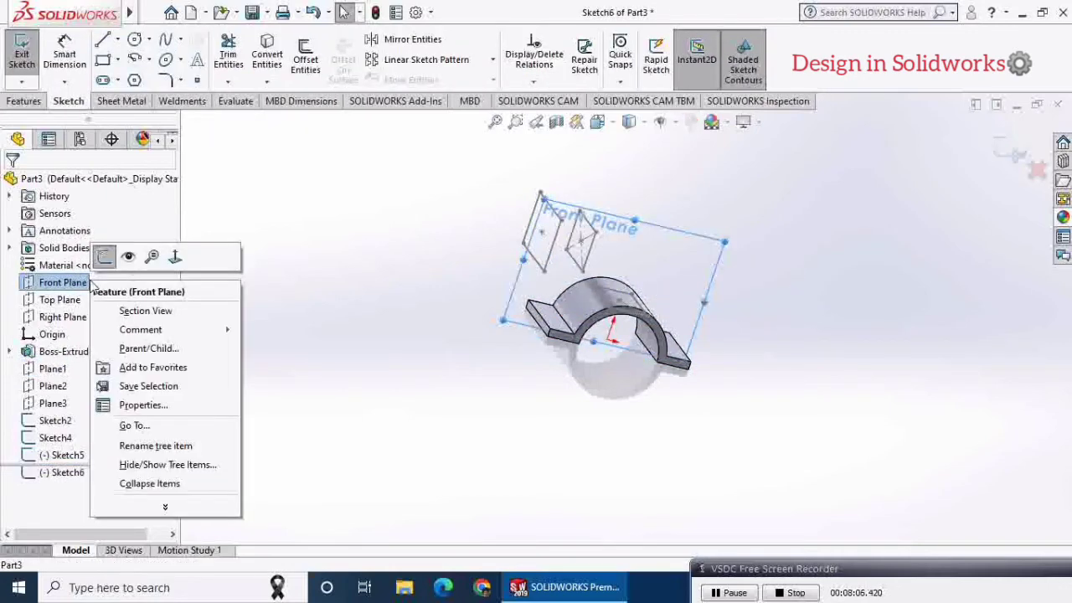
click(175, 256)
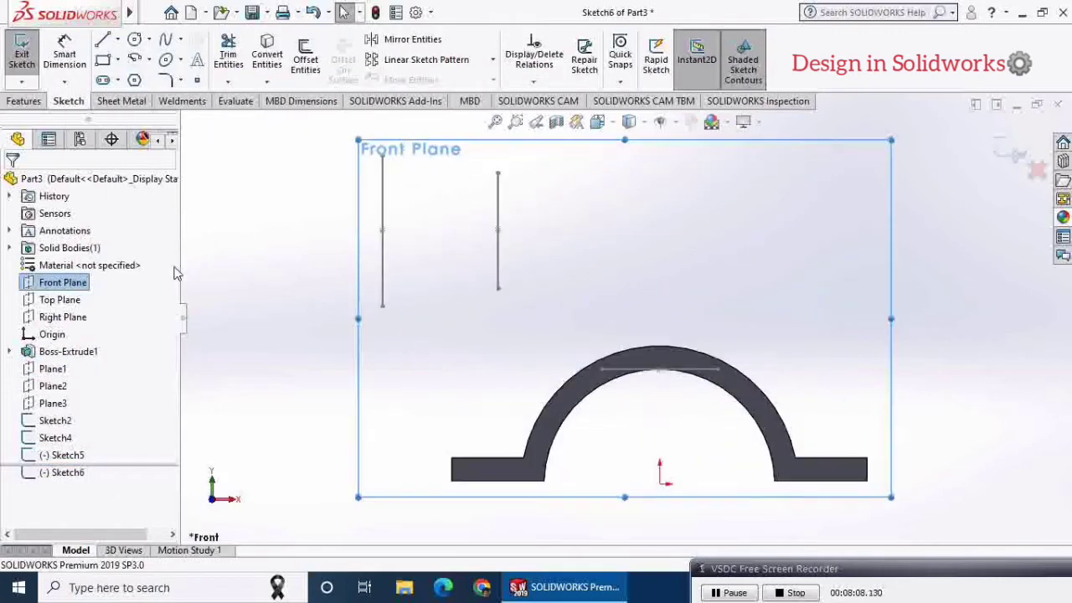
- Draw a line connecting the upper ends of the two vertical rectangle profiles
click(382, 157)
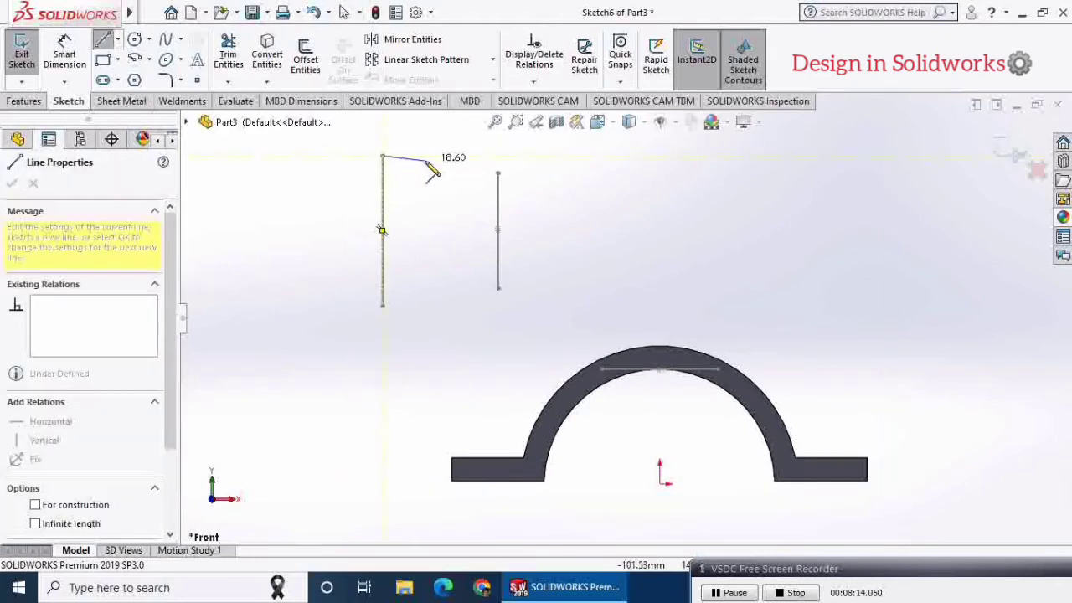
click(498, 173)
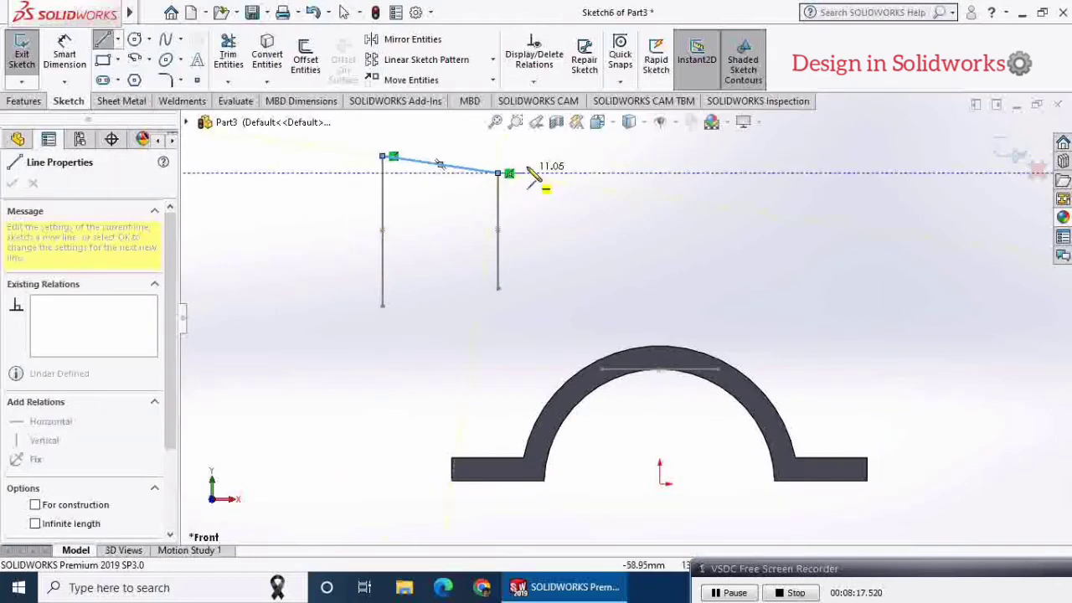
right_click(524, 157)
click(543, 167)
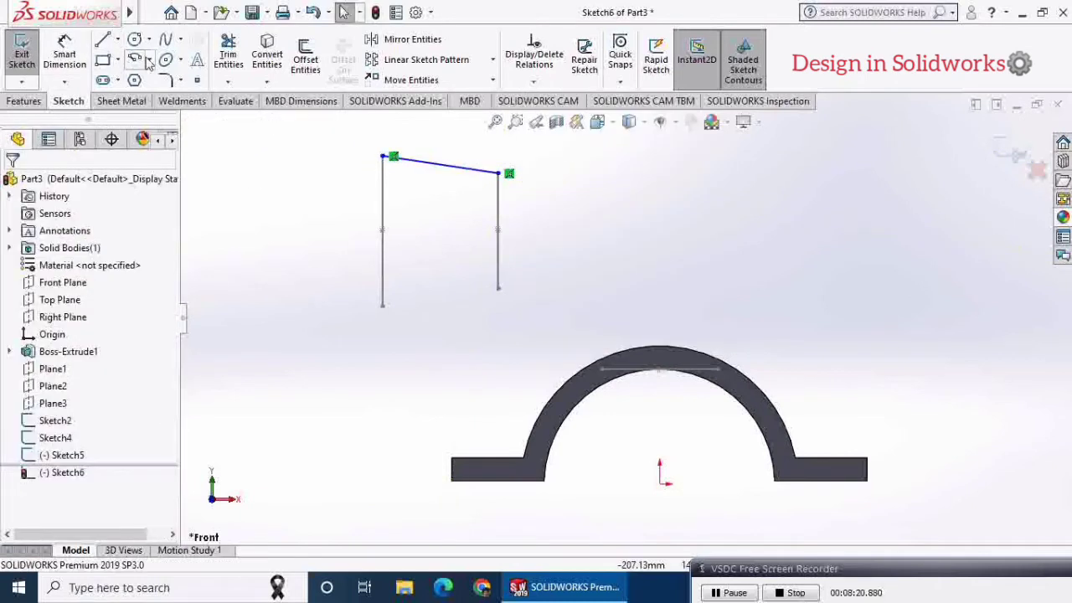
- Draw a 3-point arc of about 134 mm radius from the line's inner end to the far end of the horizontal rectangle profile
click(147, 63)
click(168, 115)
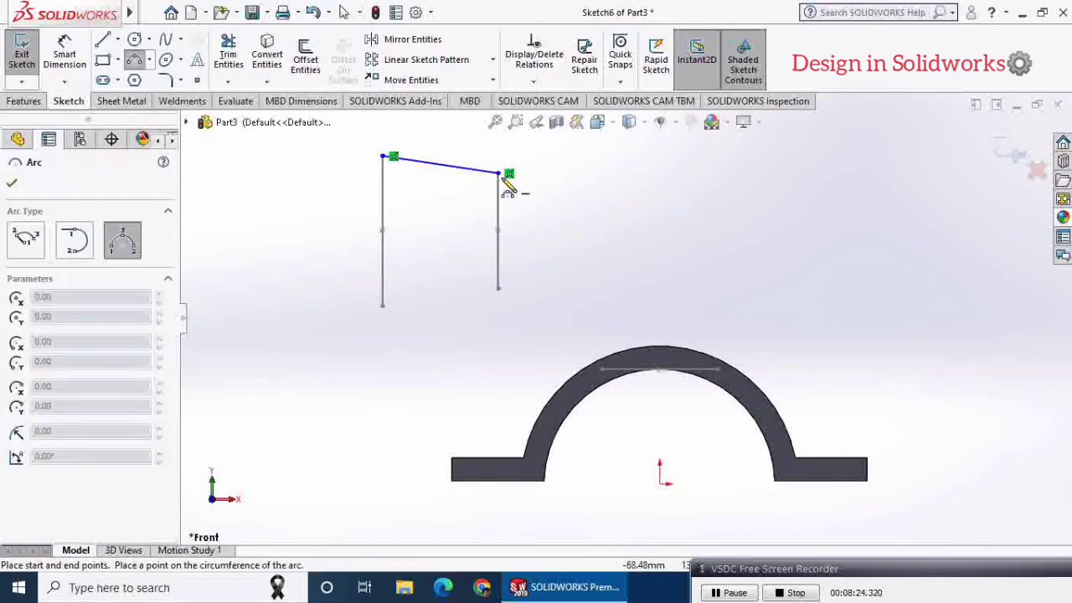
click(714, 360)
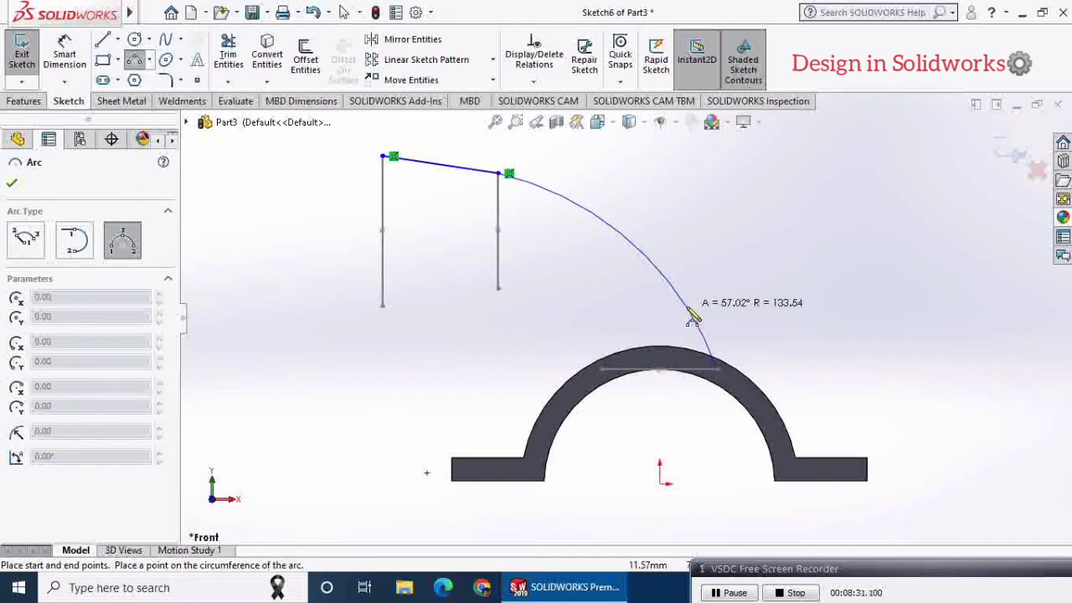
click(691, 316)
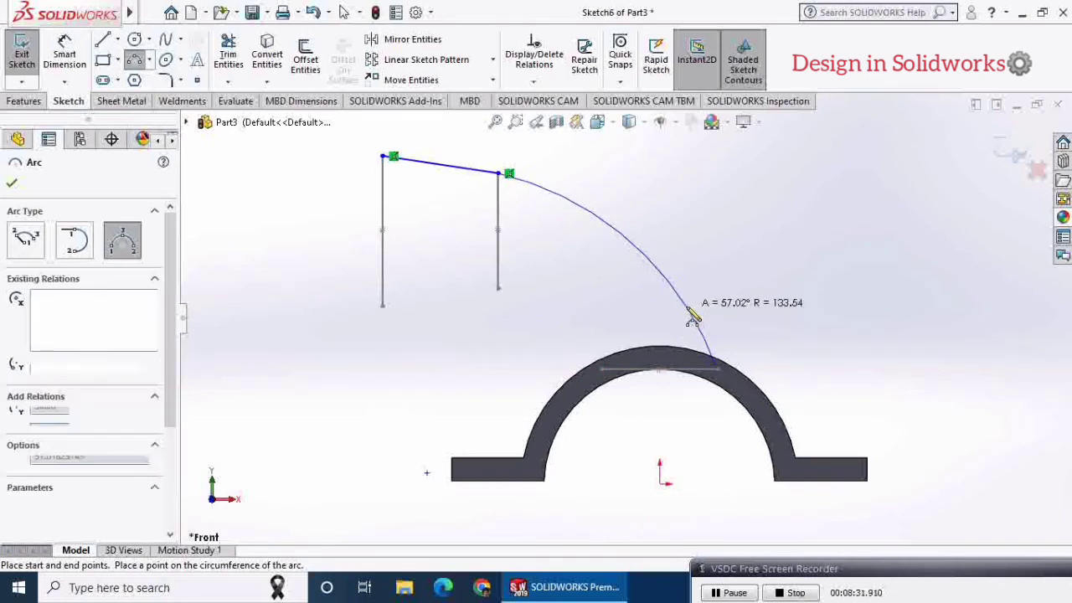
click(12, 185)
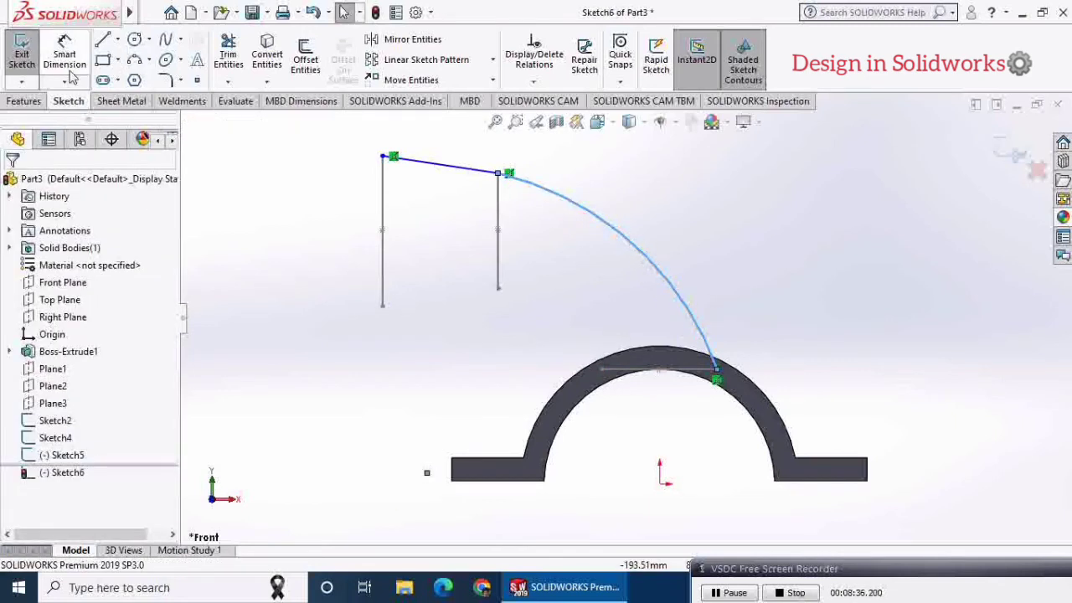
- Dimension the arc's radius as 130 mm
click(638, 242)
click(670, 235)
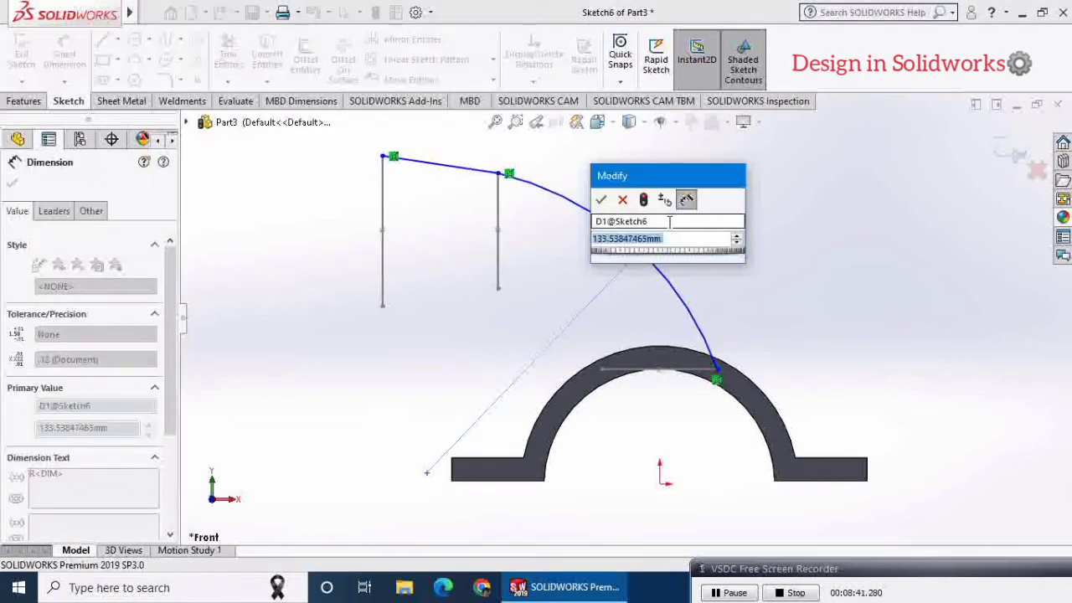
text(130)
key(Return)
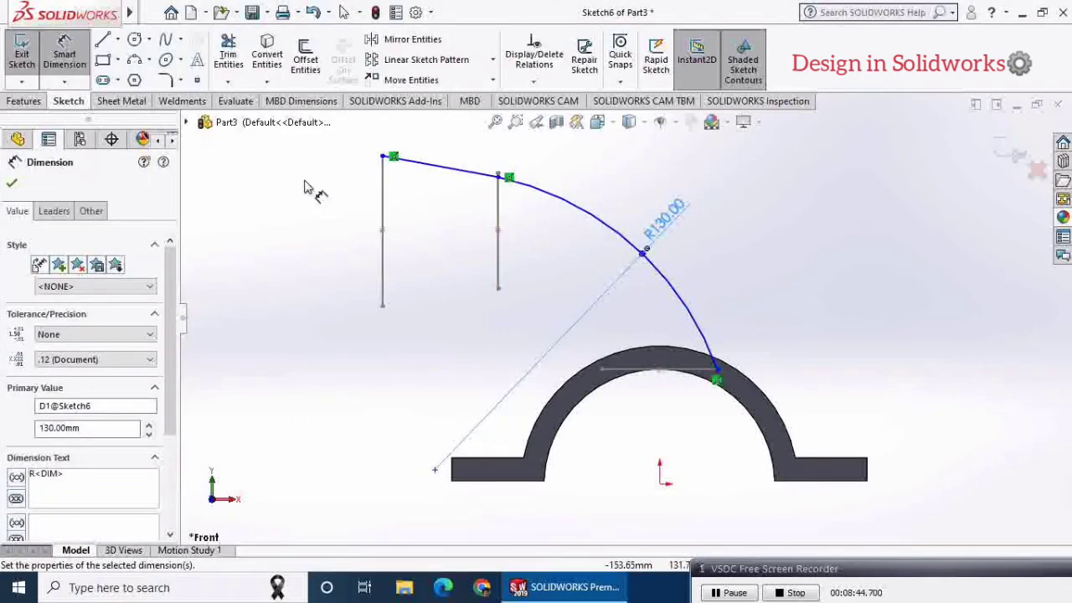
click(11, 186)
- Add pierce relations between the line's two endpoints and the upper edges of the large and small vertical rectangles
key(ctrl+7)
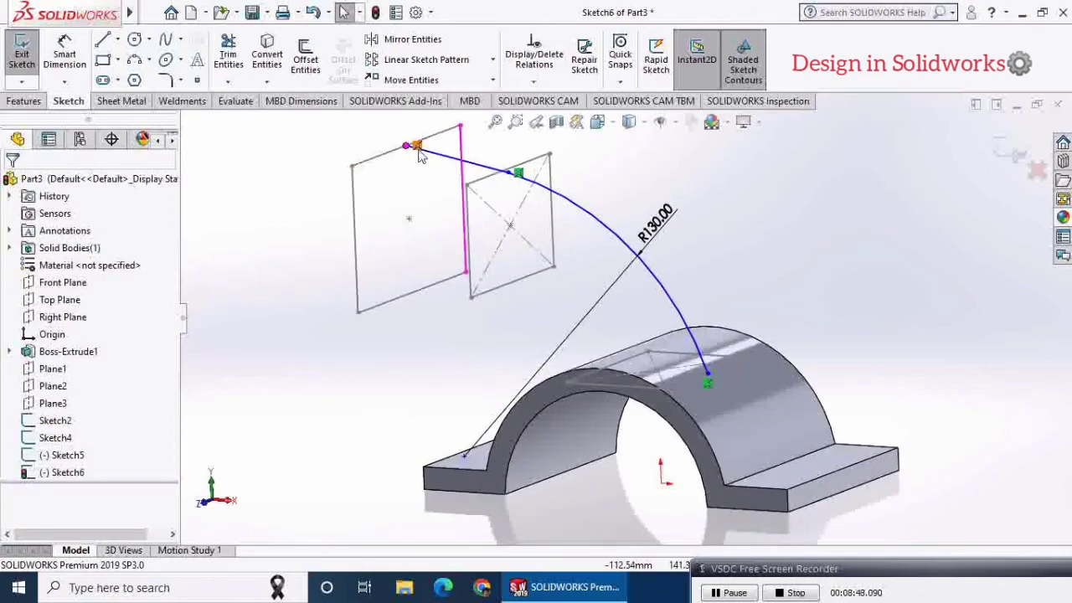
click(402, 149)
ctrl+click(387, 154)
click(439, 89)
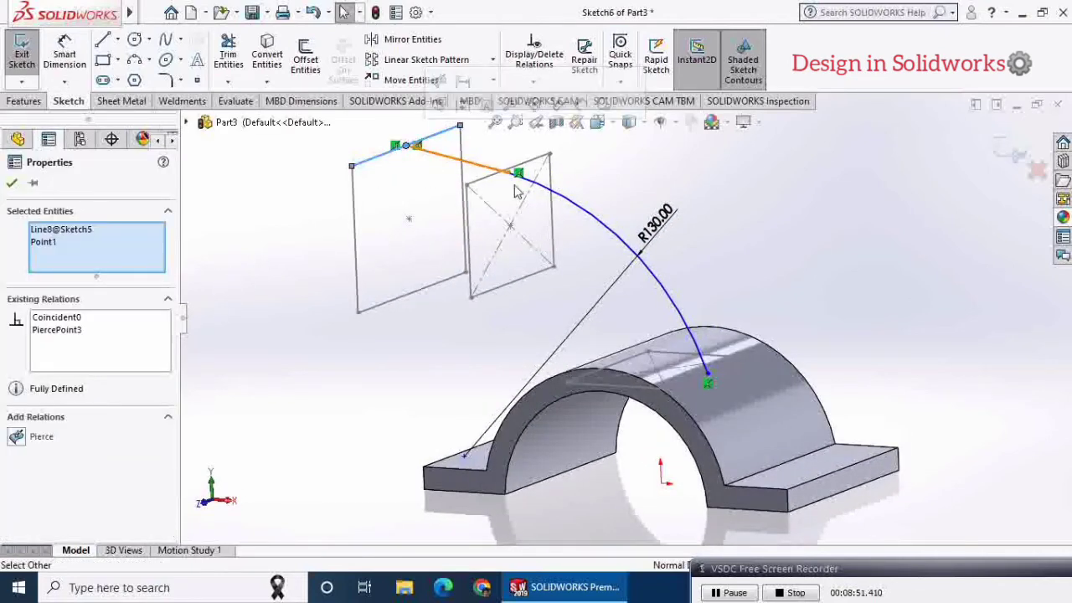
click(494, 176)
ctrl+click(507, 173)
click(538, 106)
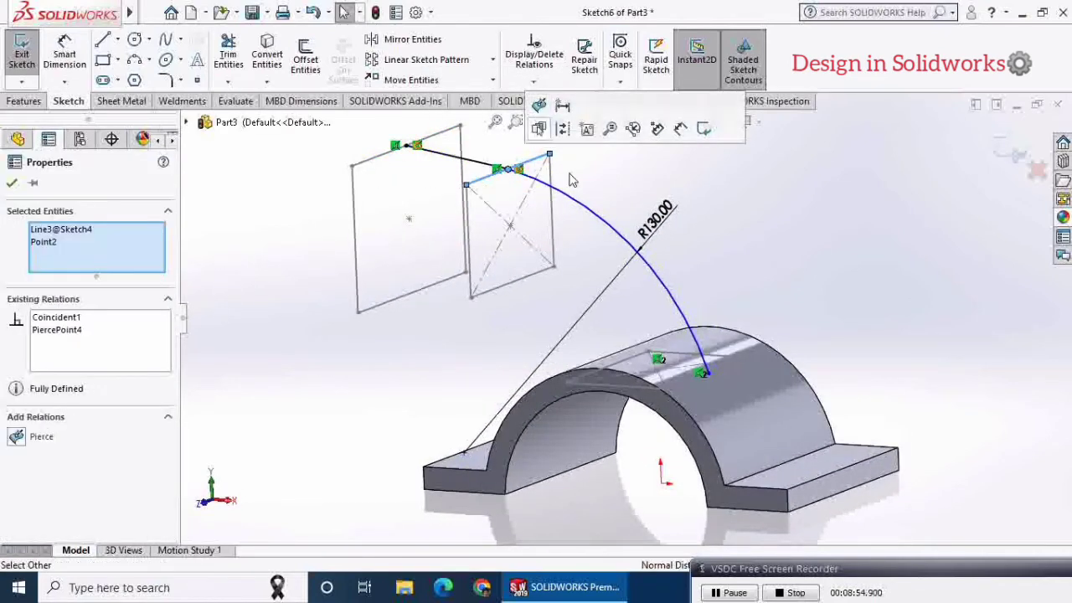
- Add a pierce relation between the arc's lower endpoint and the adjacent side of the horizontal rectangle in Sketch2
click(706, 373)
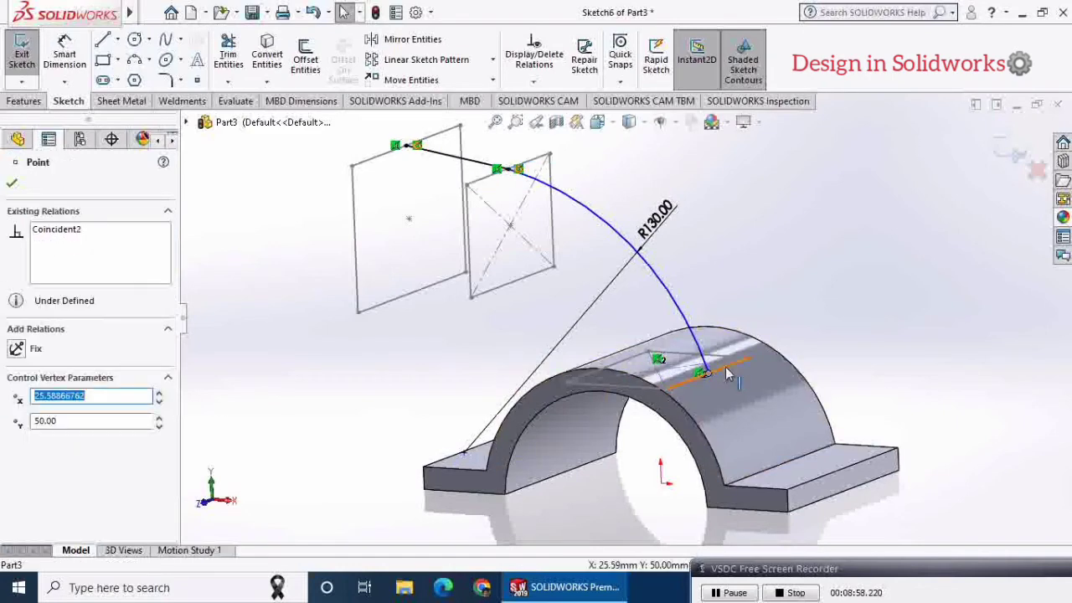
ctrl+click(730, 365)
click(771, 296)
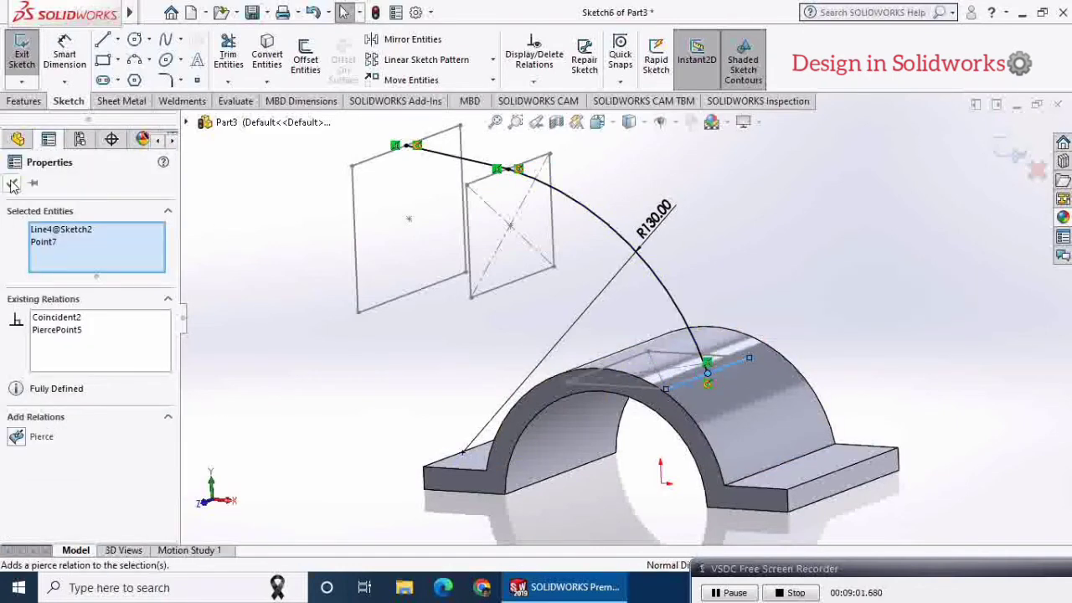
click(13, 184)
- In the front view, draw a line about 51 mm long between the lower ends of the large and small vertical rectangles
key(space)
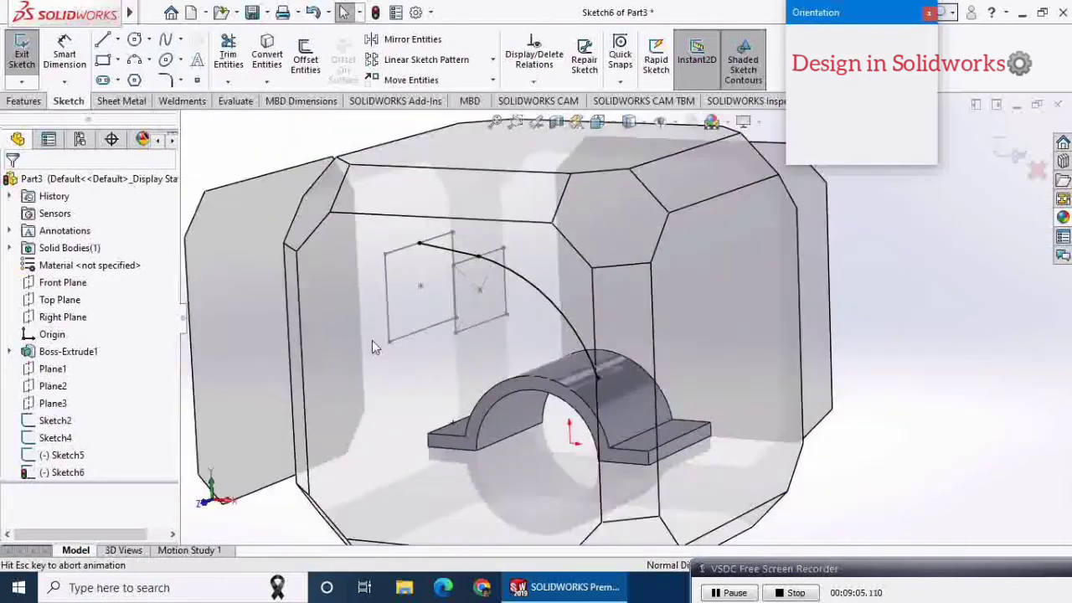
click(926, 107)
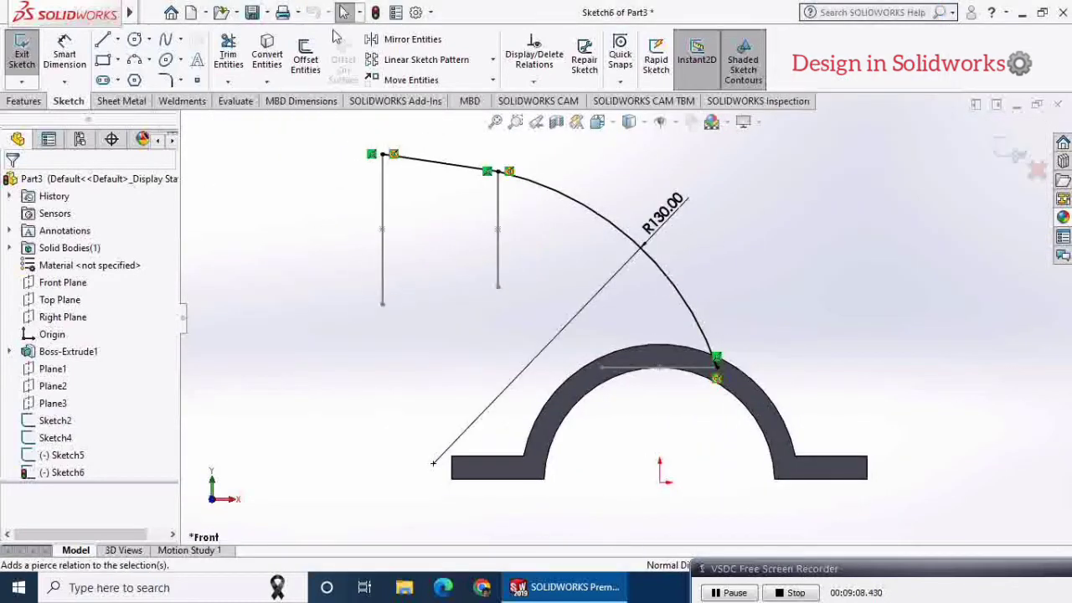
click(103, 39)
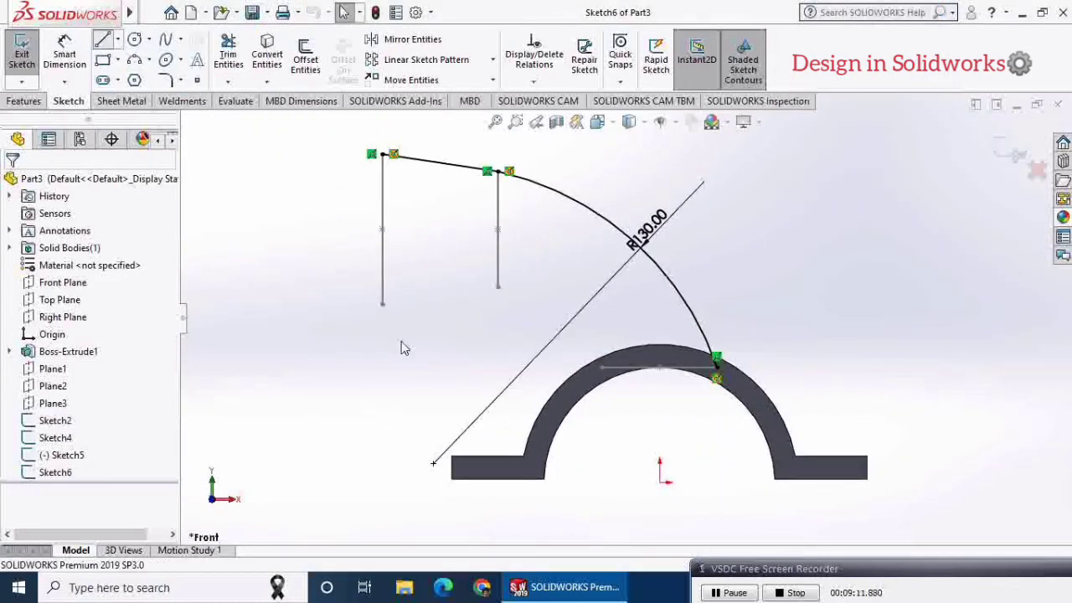
click(381, 303)
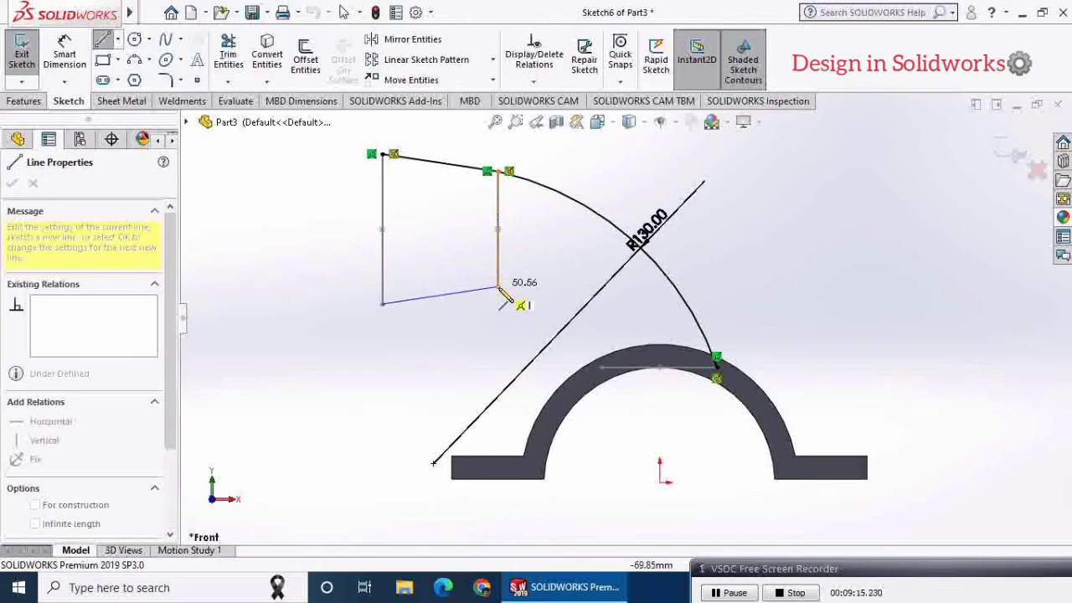
click(498, 287)
right_click(524, 308)
click(561, 319)
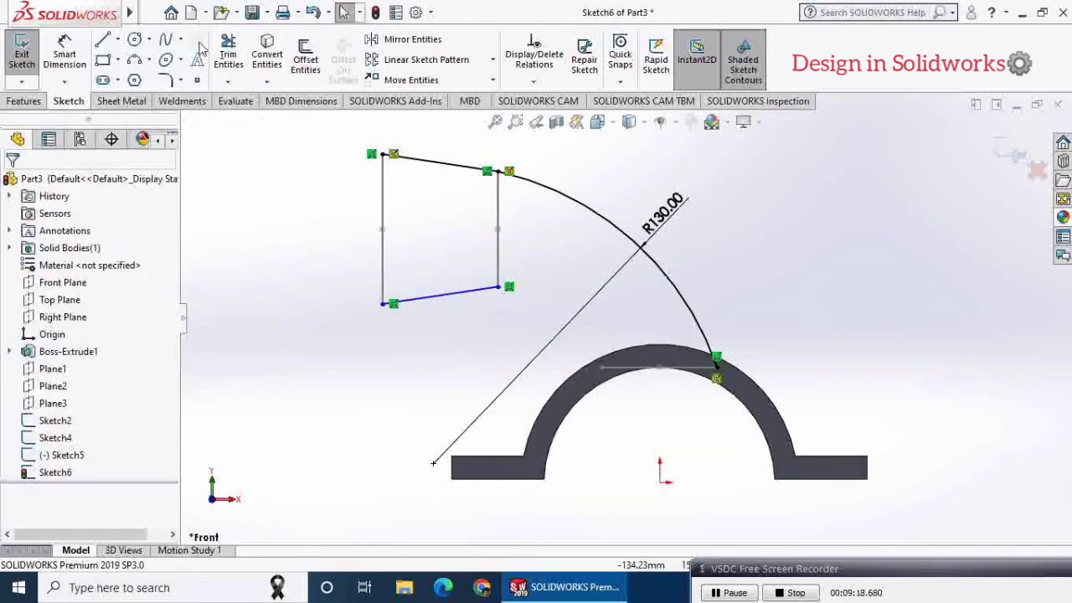
- Draw a 3-point arc of about 40 mm radius from the lower line's inner end to the near end of the horizontal rectangle profile
click(135, 64)
click(509, 287)
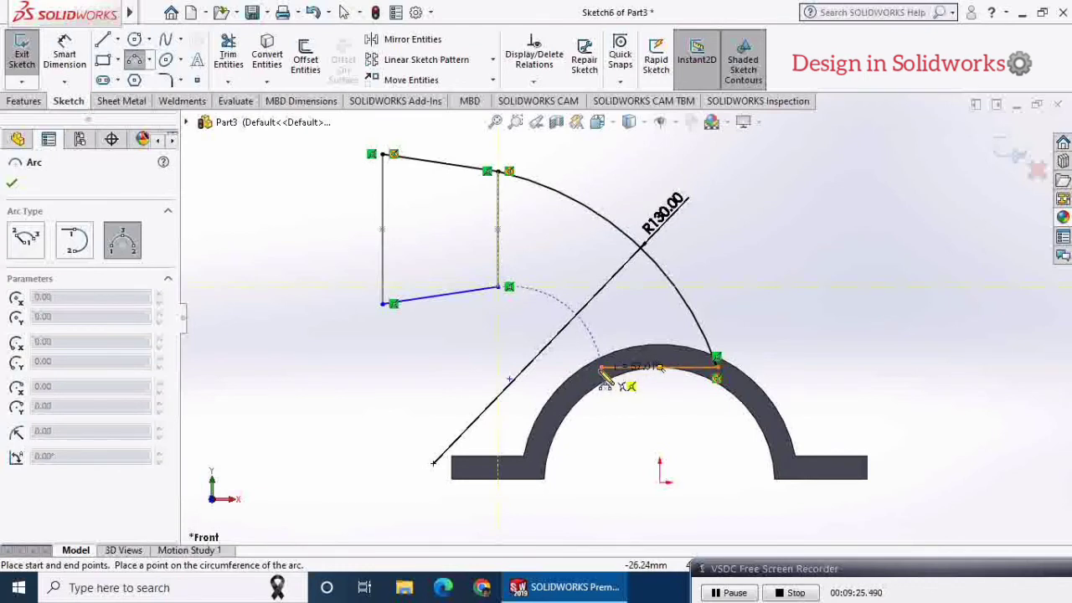
click(603, 377)
click(602, 356)
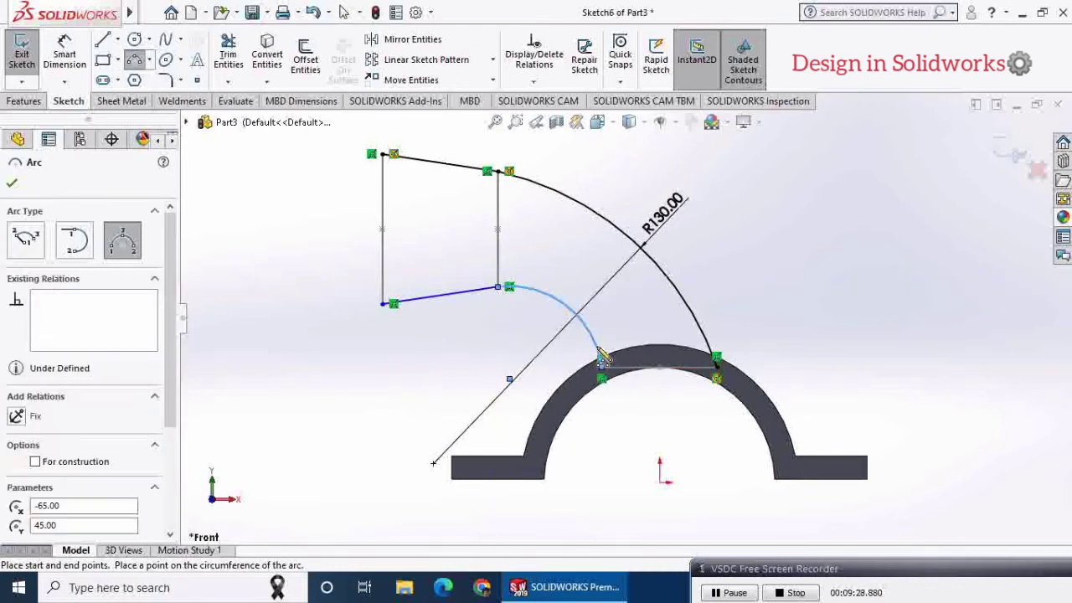
key(Escape)
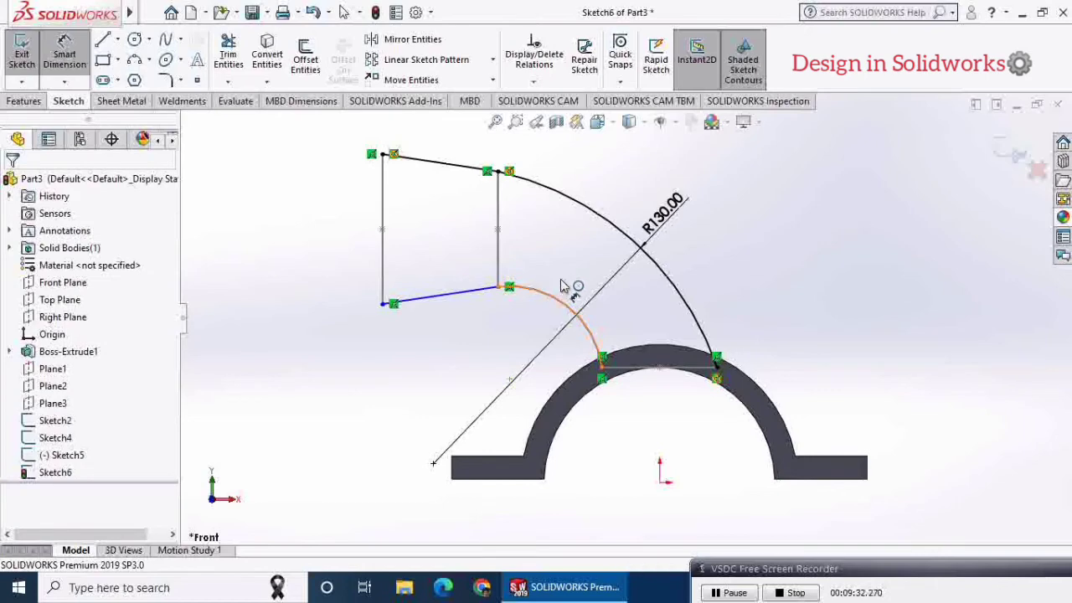
- Dimension the lower arc's radius as 35 mm
click(563, 286)
click(500, 270)
text(3)
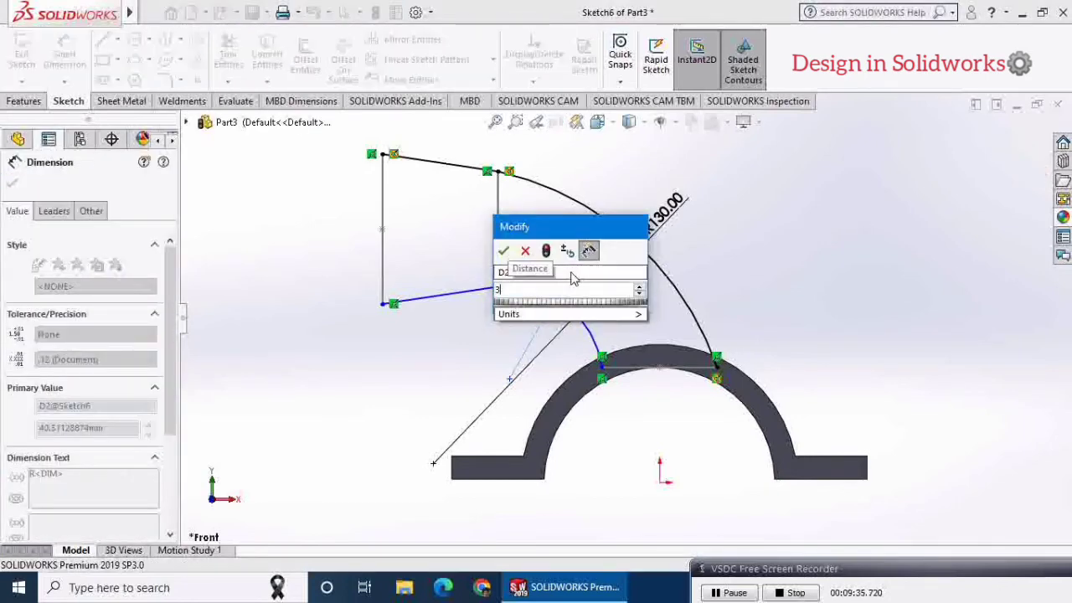
text(5)
key(Return)
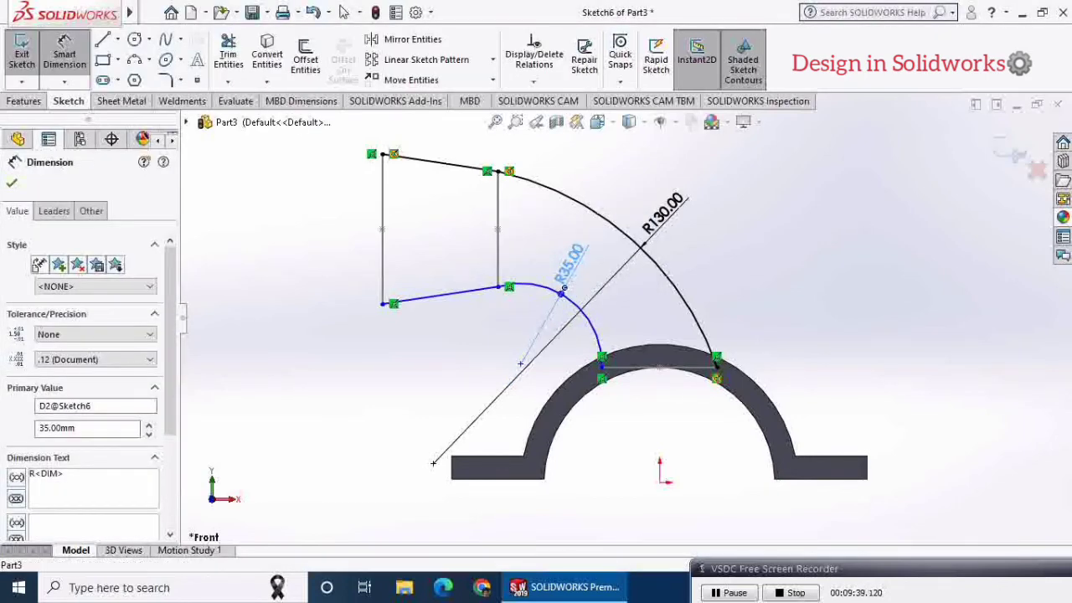
- Change the lower arc's radius dimension to 40 mm
double_click(571, 279)
text(40)
key(Return)
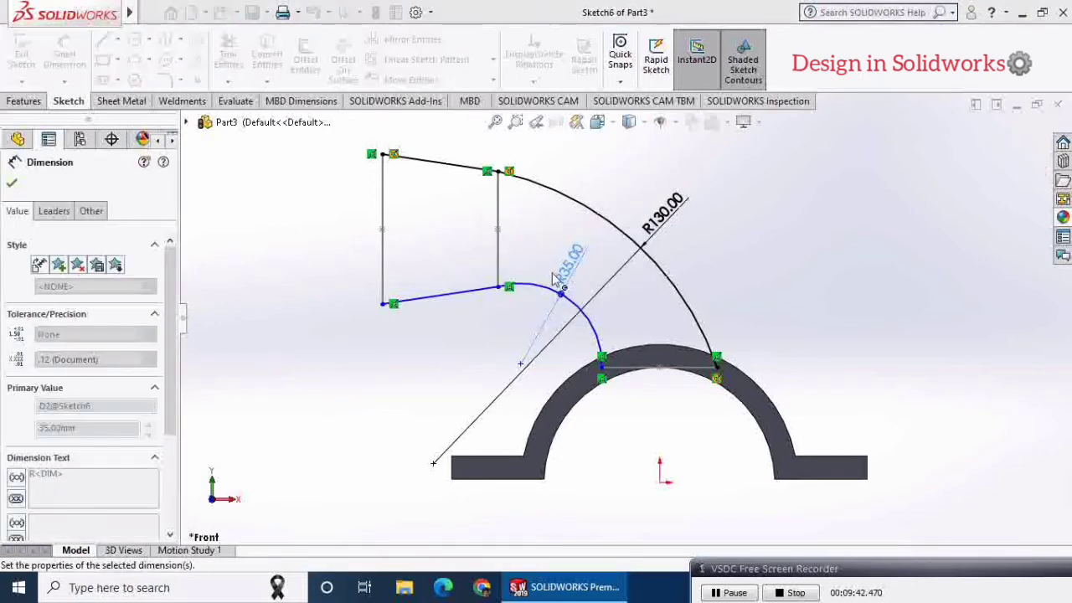
click(11, 188)
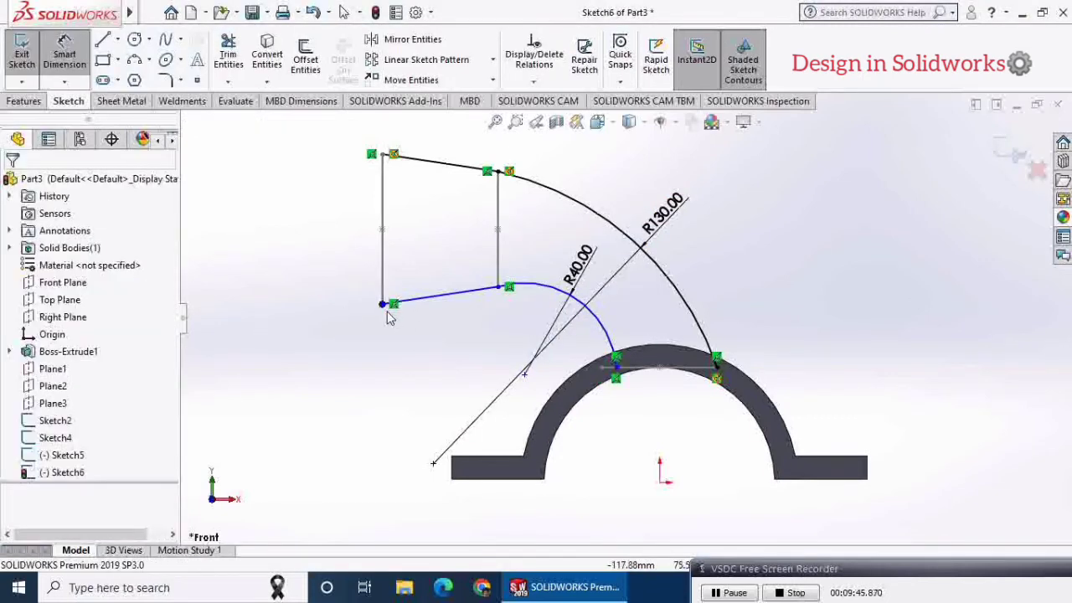
- Add a pierce relation between the lower line's outer endpoint and the bottom edge of the large vertical rectangle
middle_drag(360, 326, 403, 317)
click(384, 307)
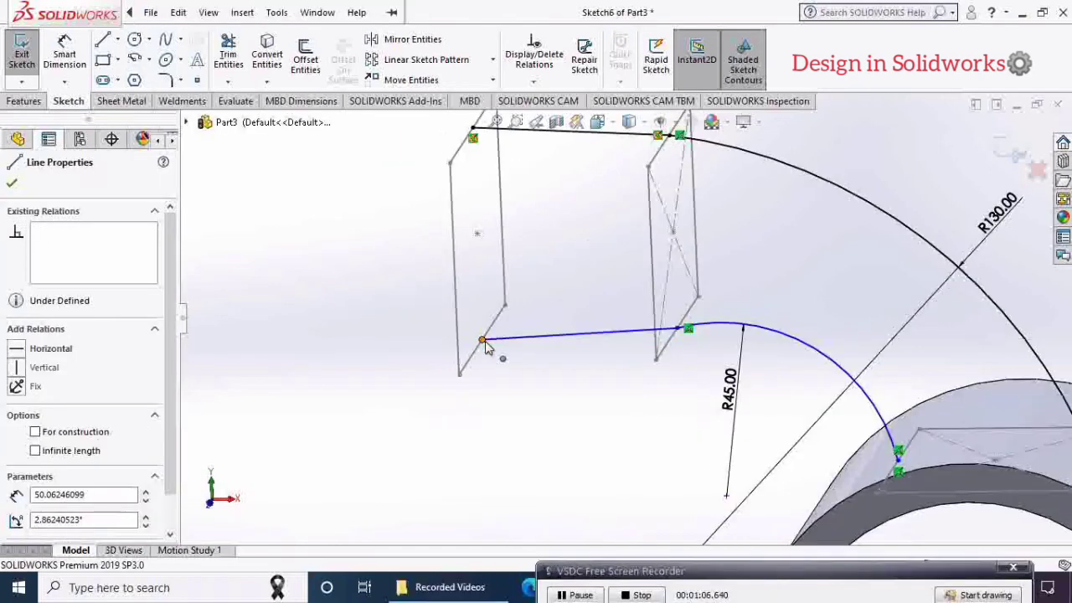
click(482, 339)
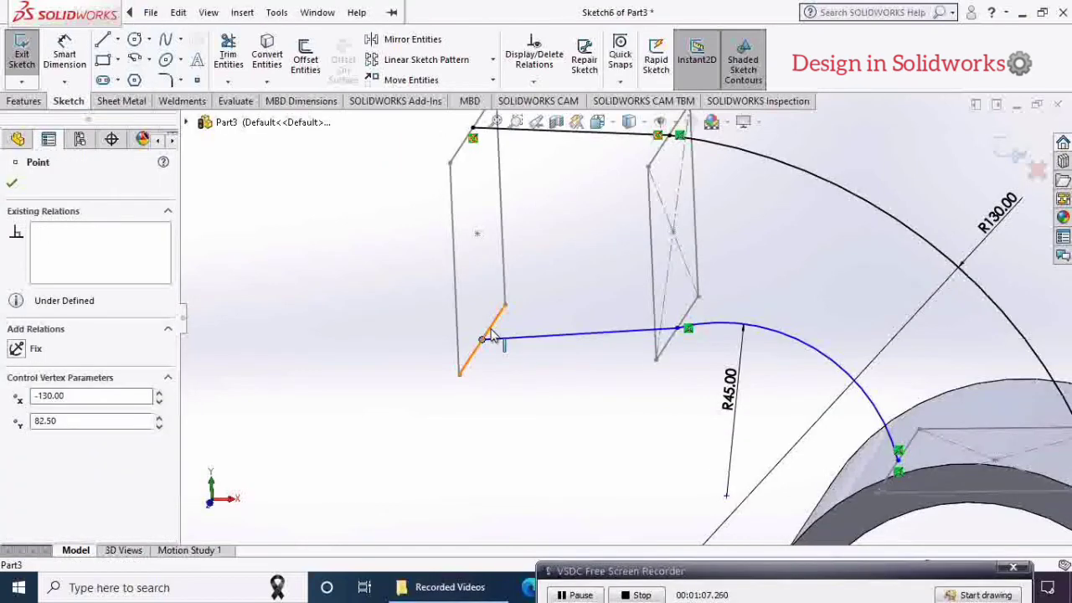
ctrl+click(496, 318)
click(535, 261)
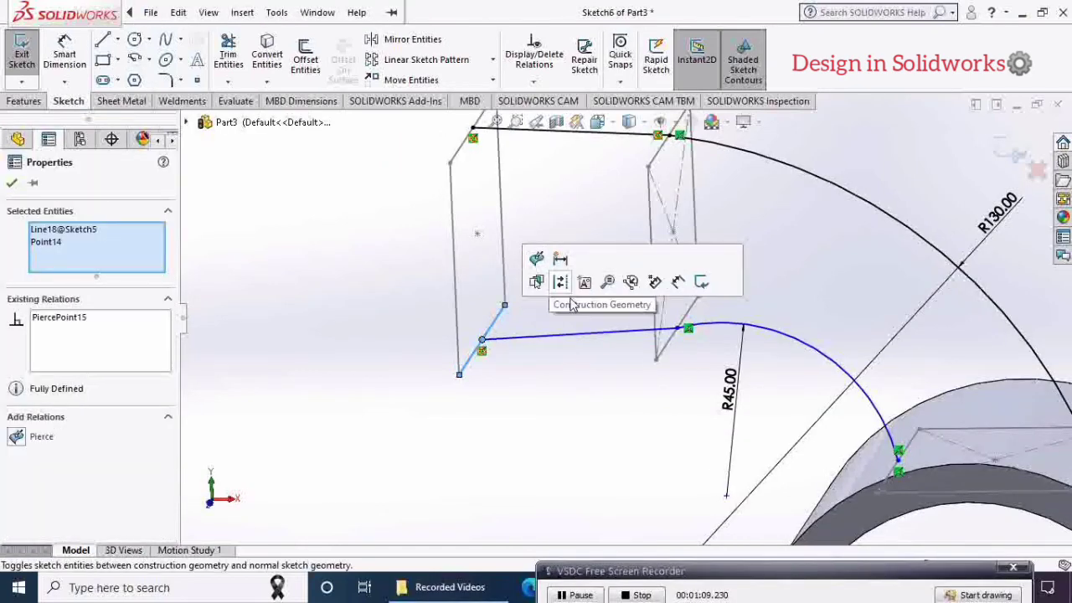
click(701, 353)
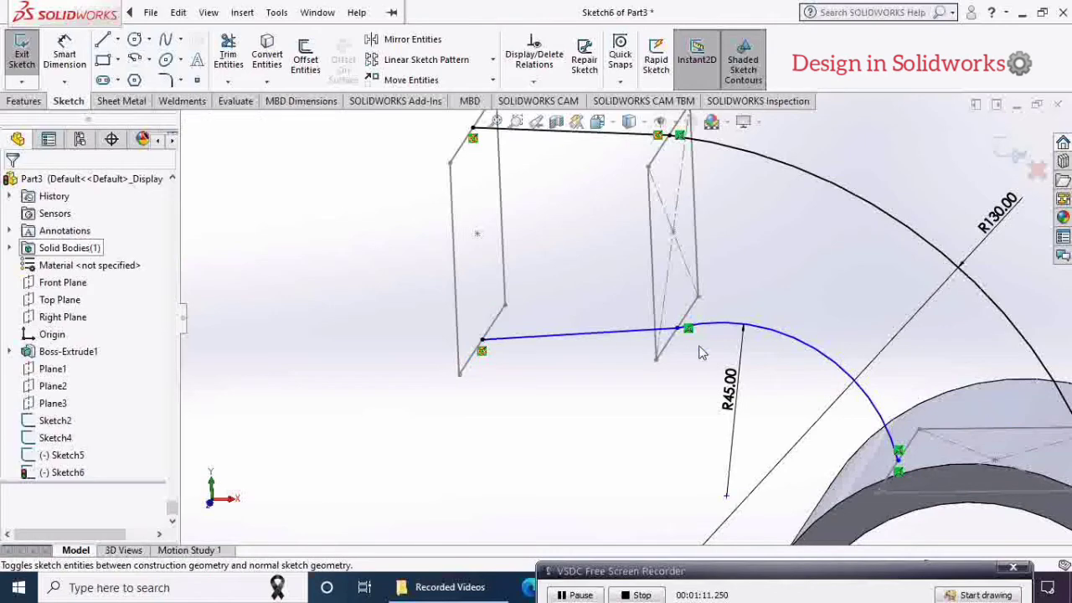
- Add a pierce relation between the lower line's inner endpoint and the bottom edge of the small vertical rectangle
click(685, 329)
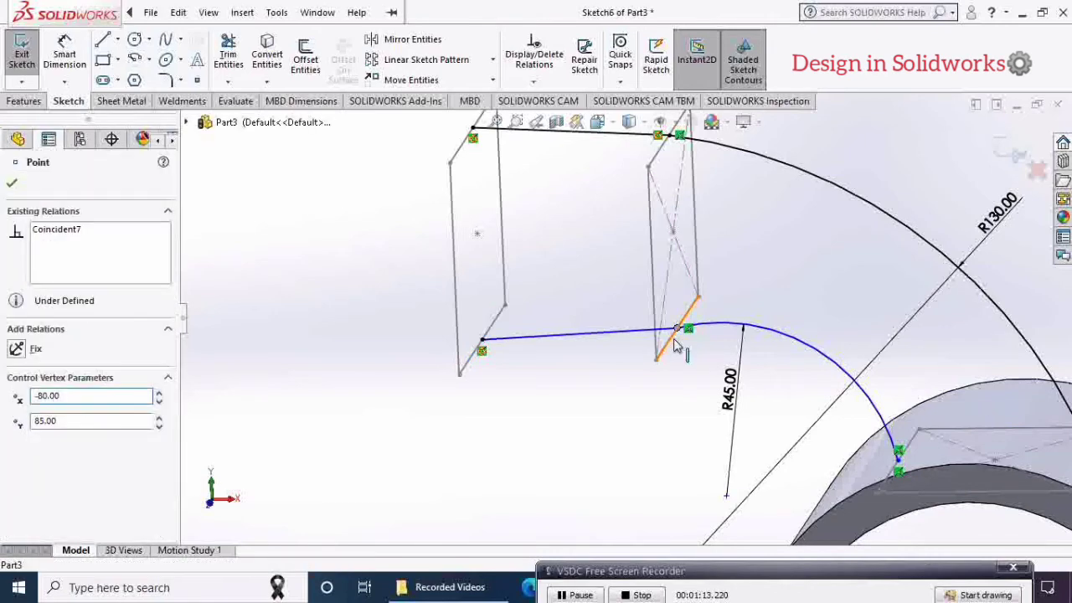
ctrl+click(682, 337)
click(722, 276)
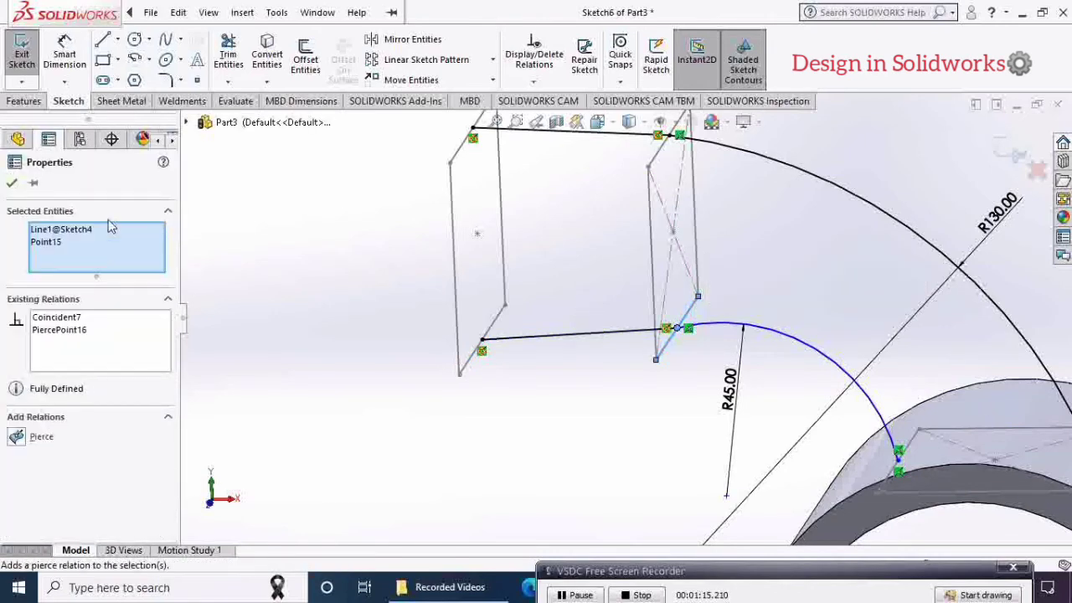
click(10, 184)
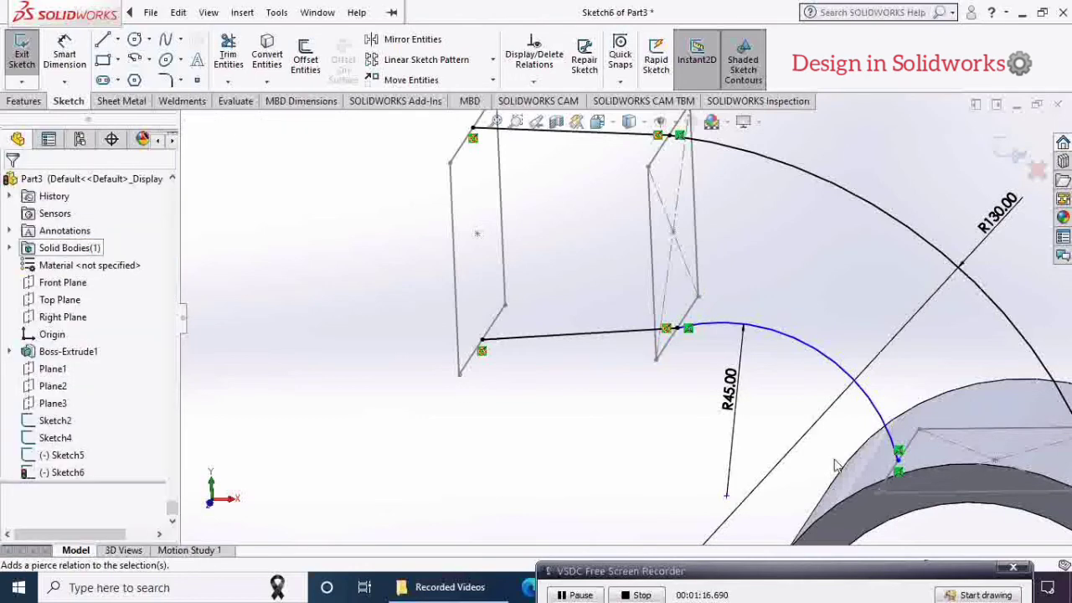
- Add a pierce relation between the lower arc's bottom endpoint and the near side of the horizontal rectangle in Sketch2
click(901, 455)
ctrl+click(910, 444)
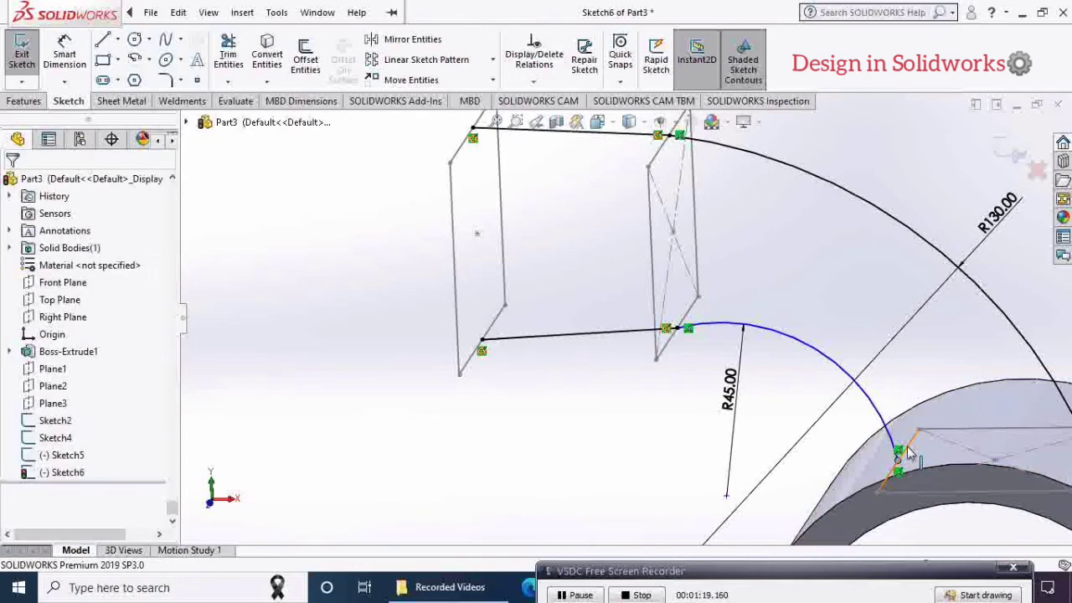
click(867, 378)
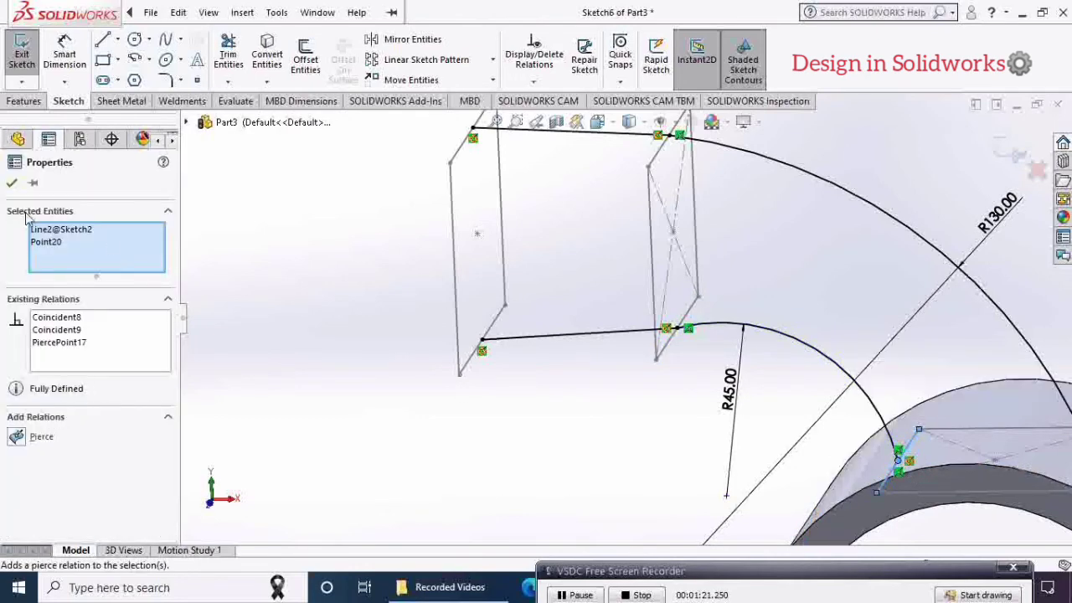
click(11, 184)
key(f)
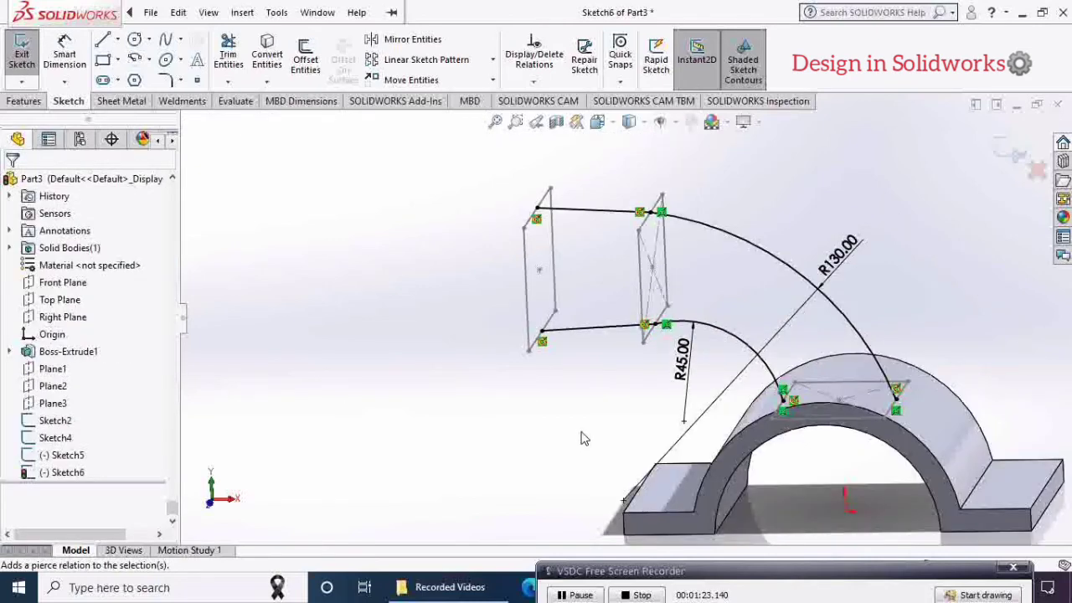
mouse_move(584, 438)
middle_down()
mouse_move(597, 382)
mouse_move(597, 423)
middle_up()
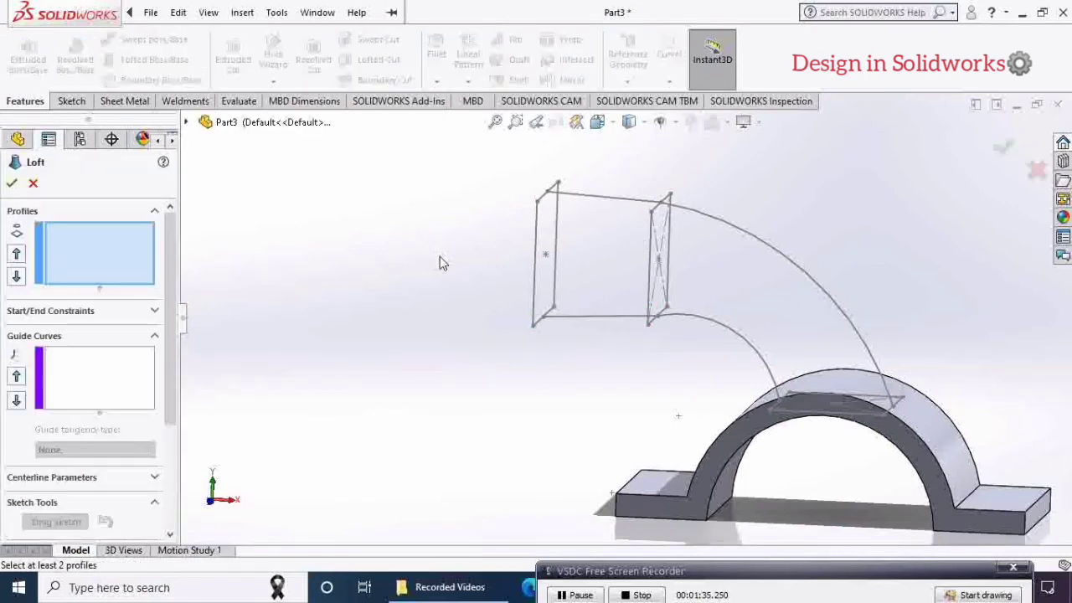
- Select the large vertical, small vertical and horizontal rectangles (Sketch5, Sketch4, Sketch2) in order as the loft profiles
middle_drag(441, 263, 549, 211)
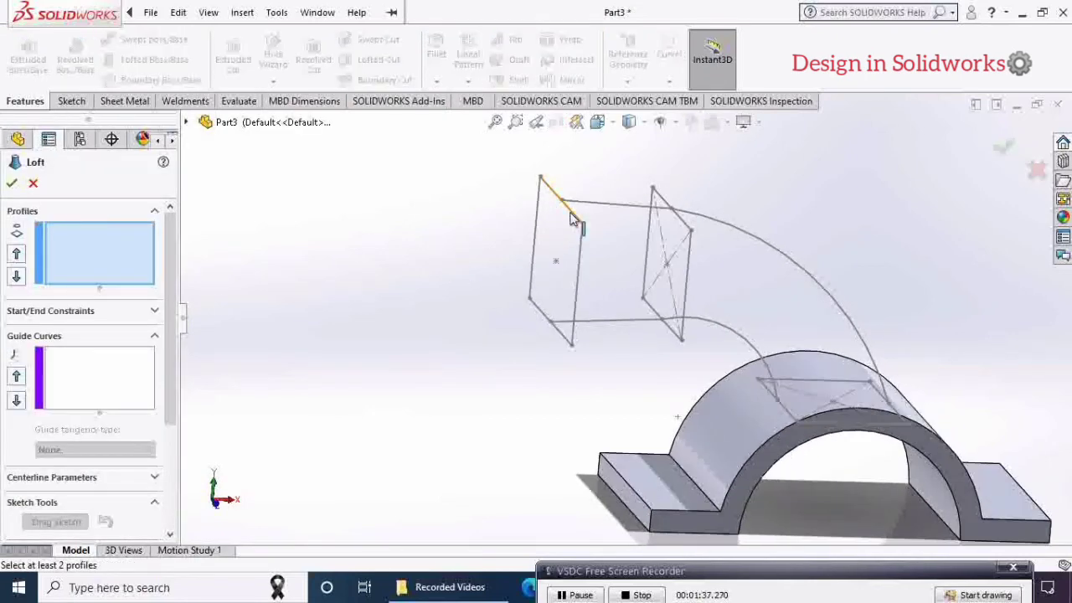
click(570, 217)
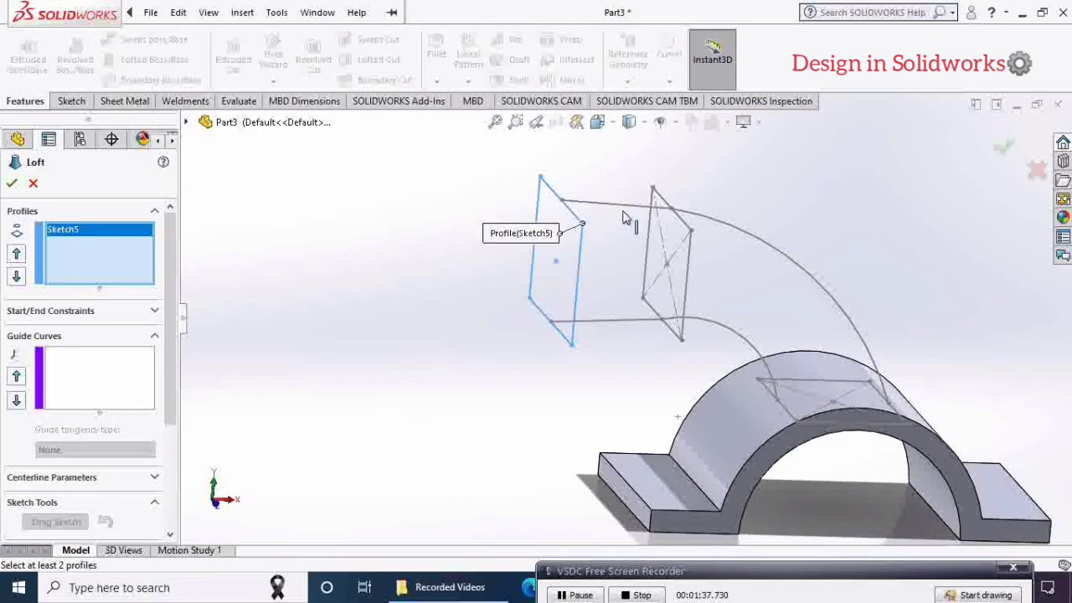
click(685, 225)
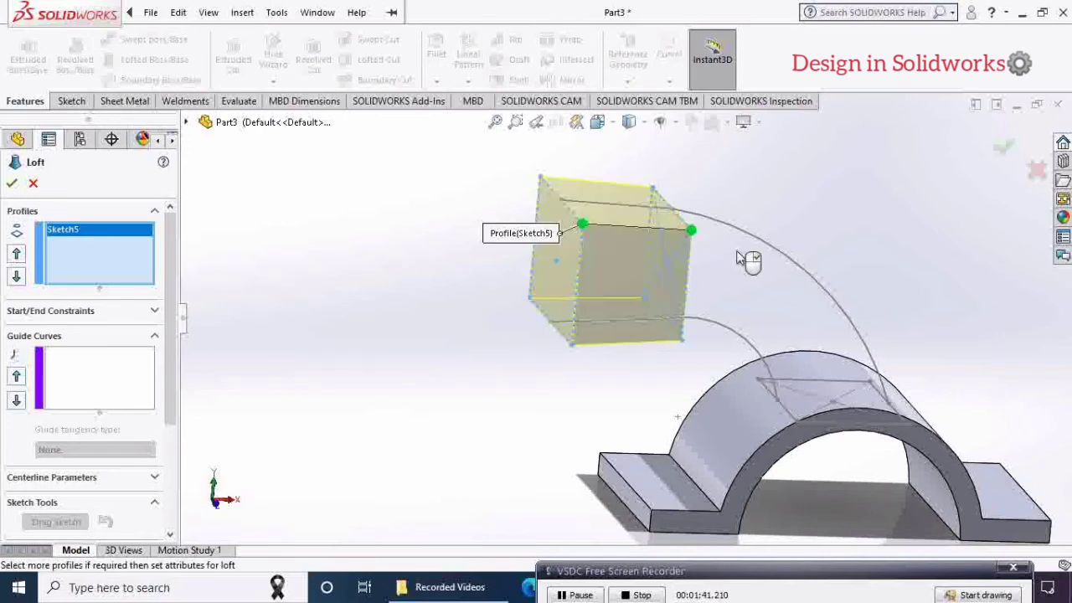
click(896, 416)
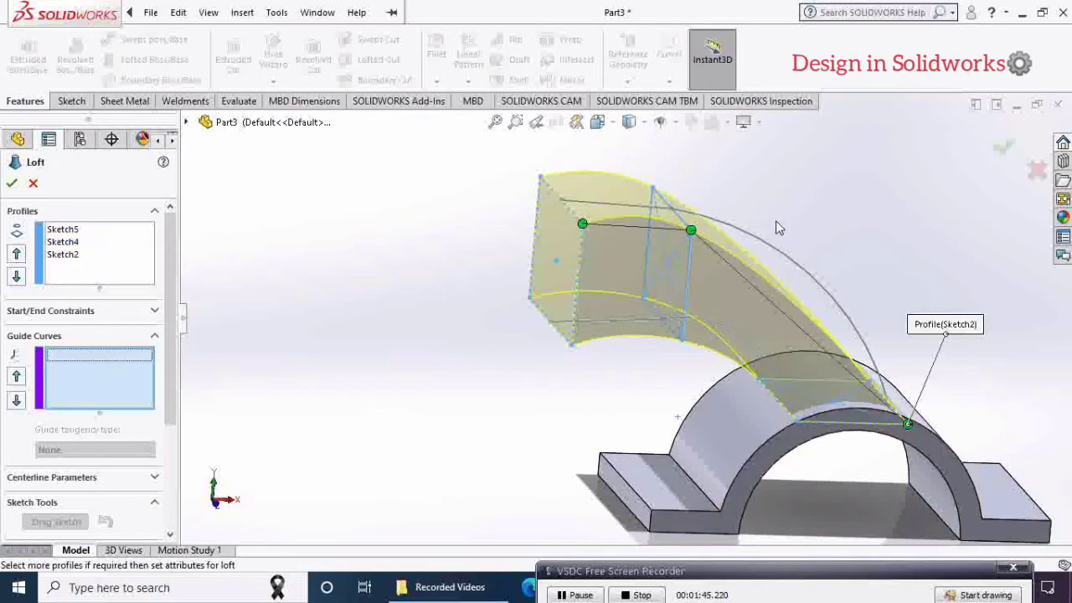
- Add the upper and lower line-and-arc chains as two open-loop guide curves for the loft
click(785, 254)
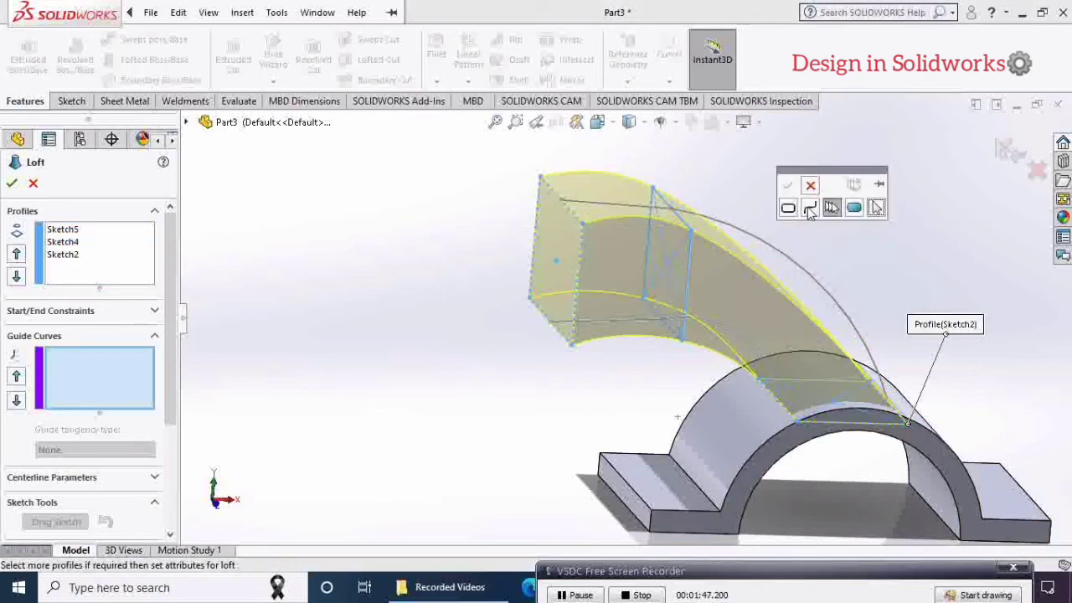
click(810, 208)
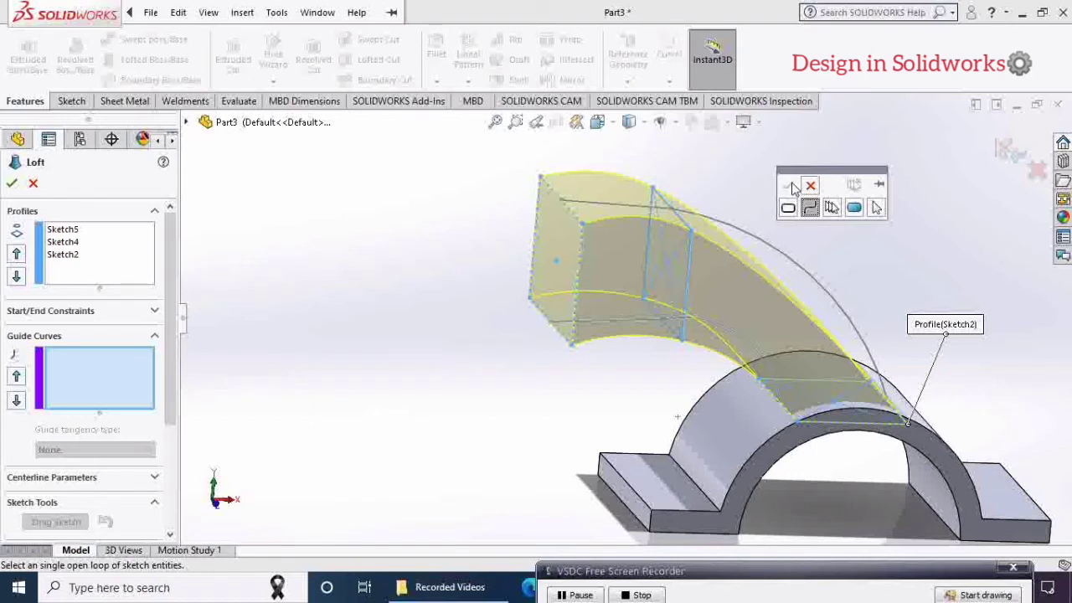
click(126, 390)
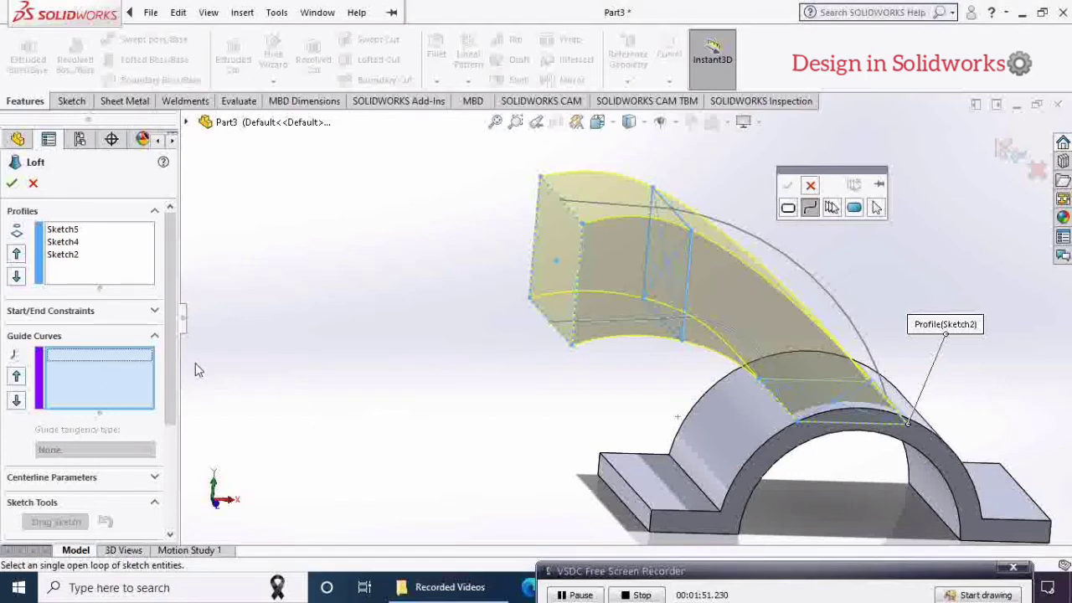
click(801, 272)
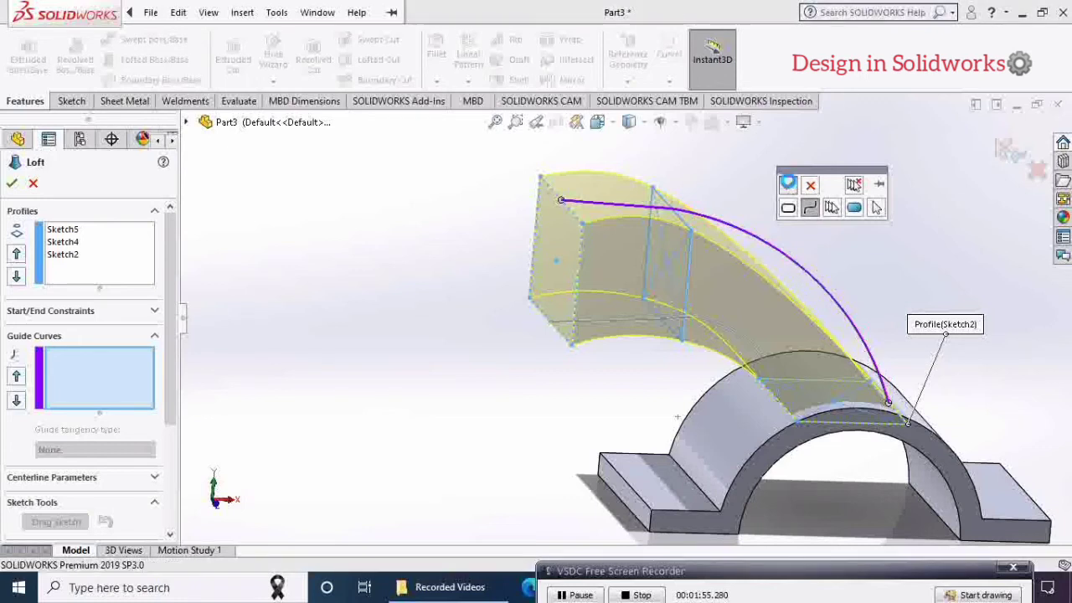
click(790, 186)
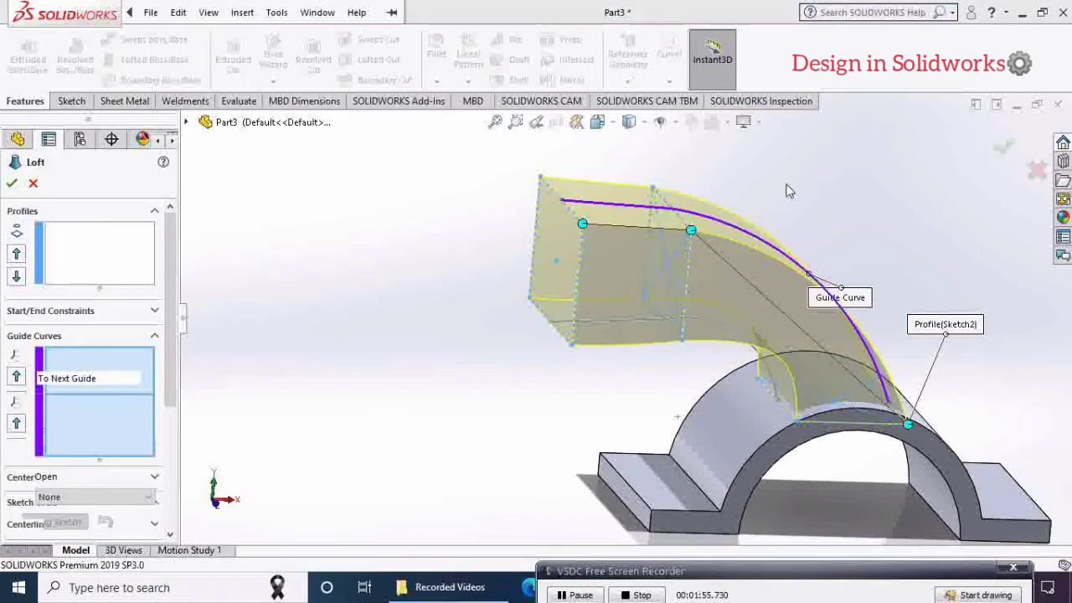
click(708, 321)
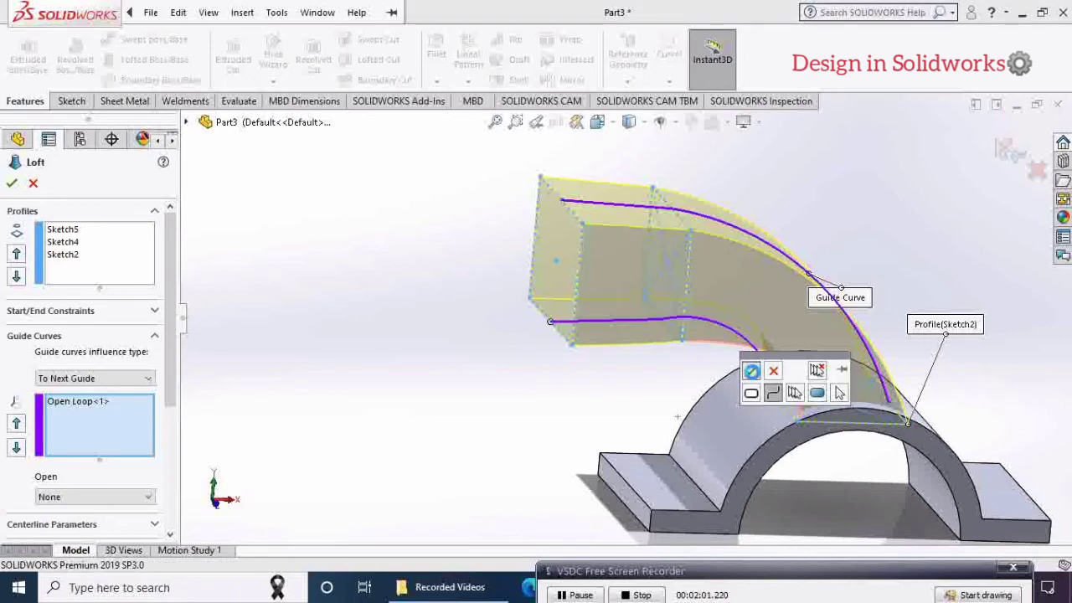
click(751, 372)
- Make the loft a one-direction thin feature with 2 mm wall thickness and create it
scroll(171, 466, down, 5)
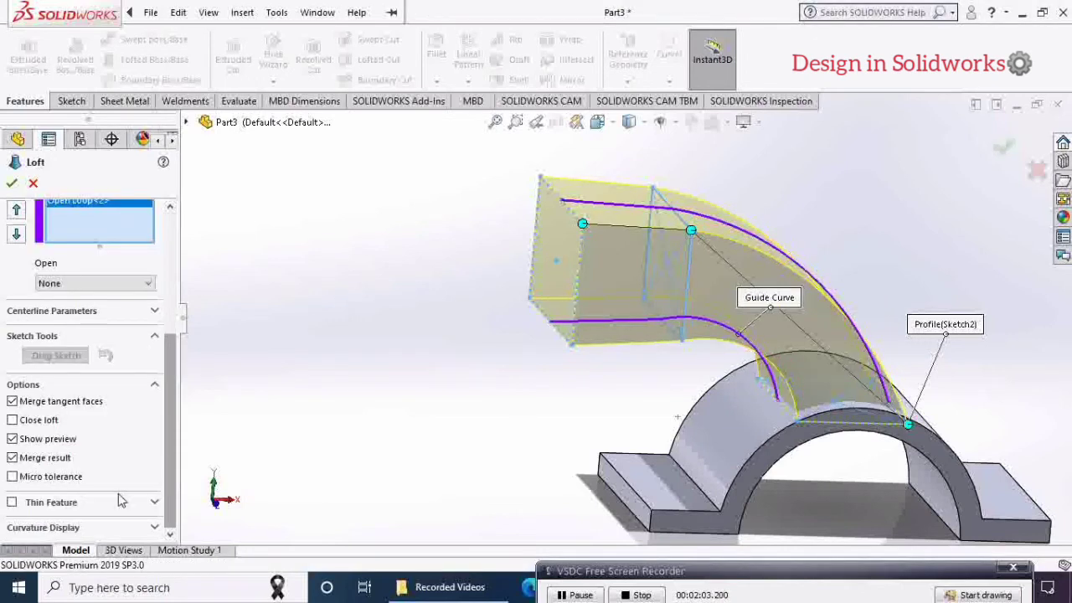
click(13, 503)
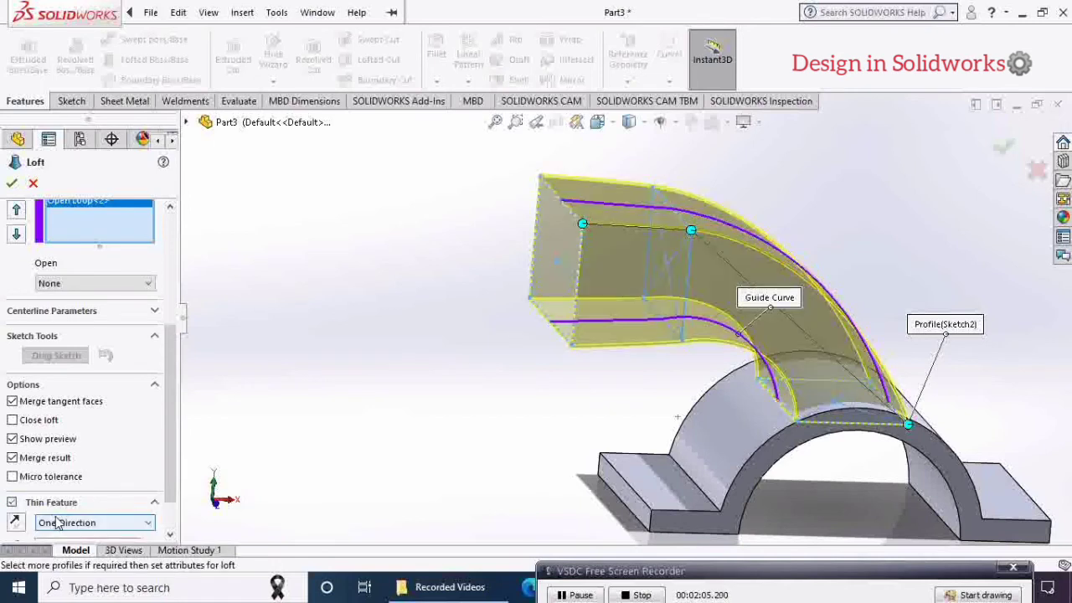
scroll(169, 526, down, 2)
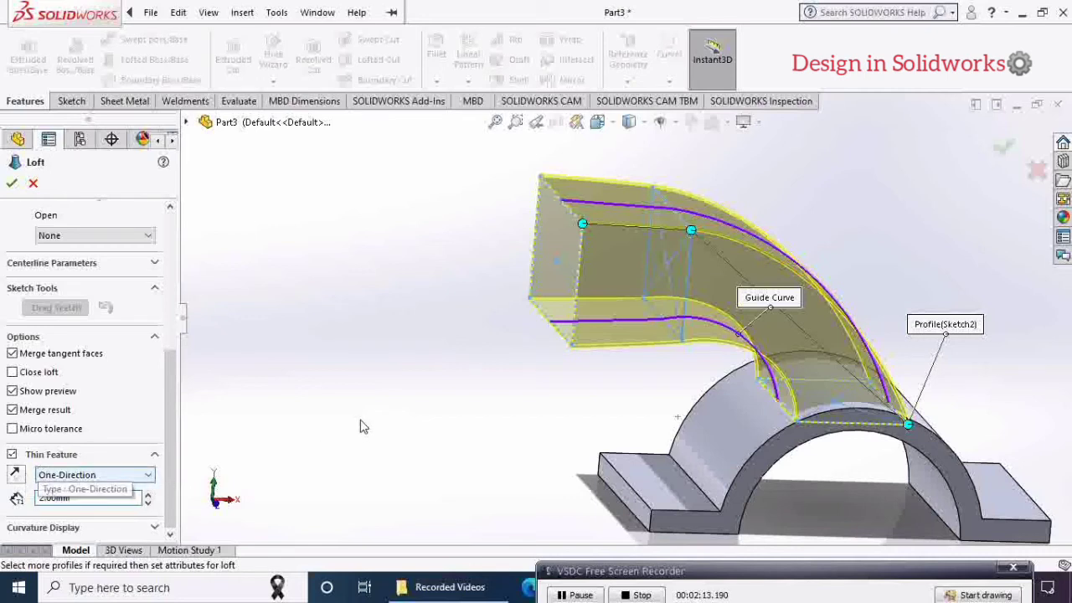
click(12, 184)
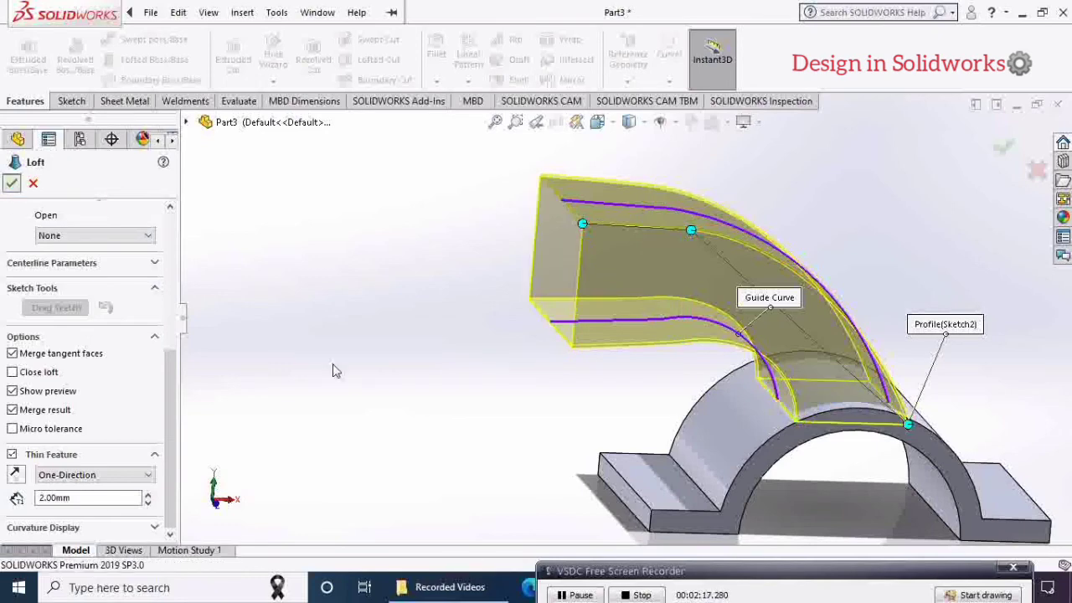
click(372, 401)
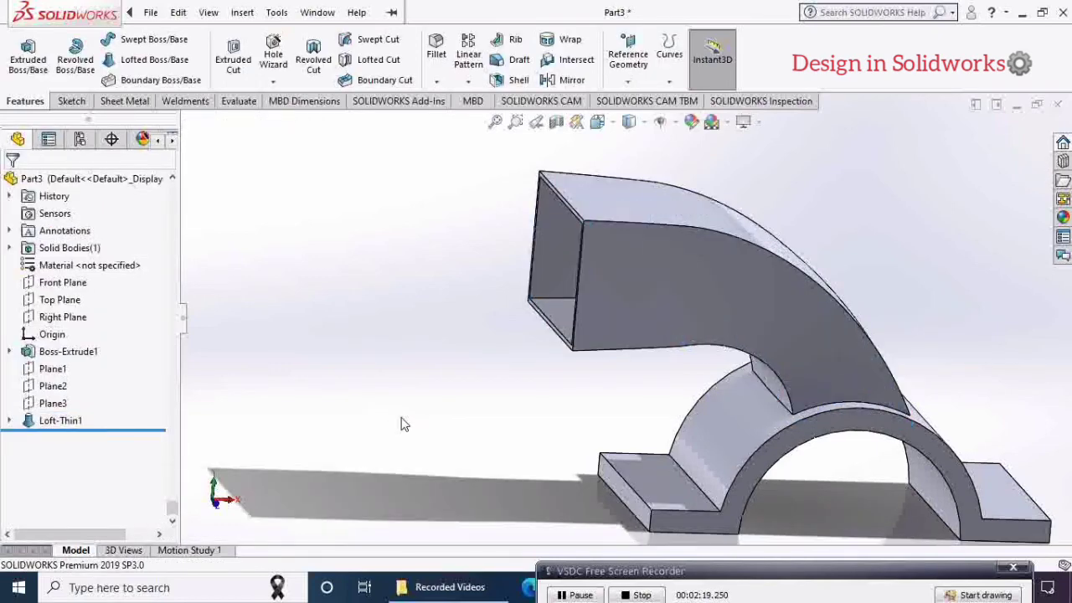
mouse_move(401, 425)
middle_down()
mouse_move(486, 497)
mouse_move(387, 405)
mouse_move(390, 414)
middle_up()
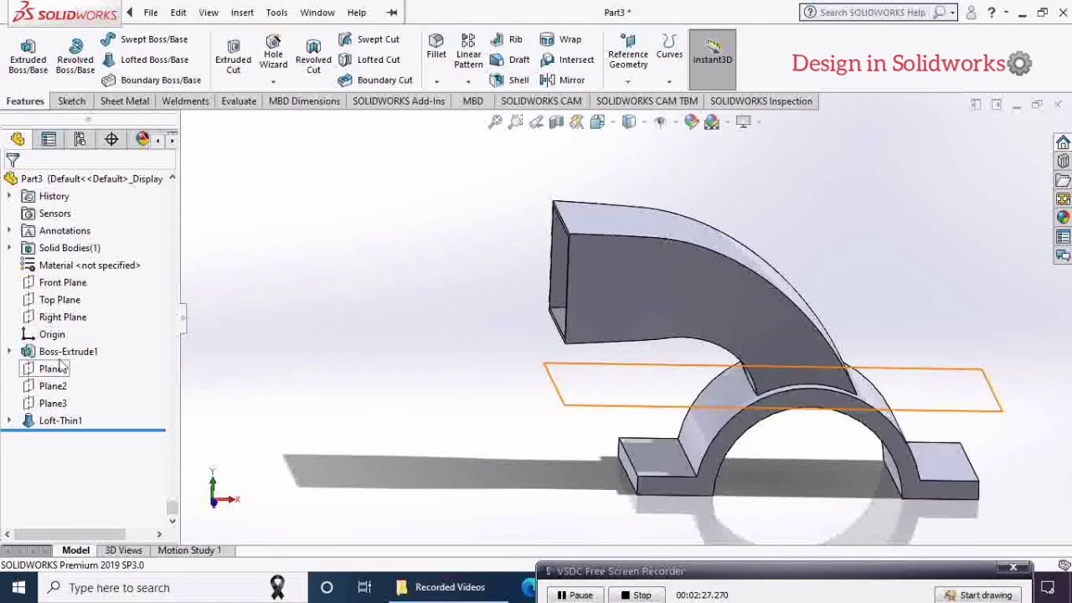
click(11, 422)
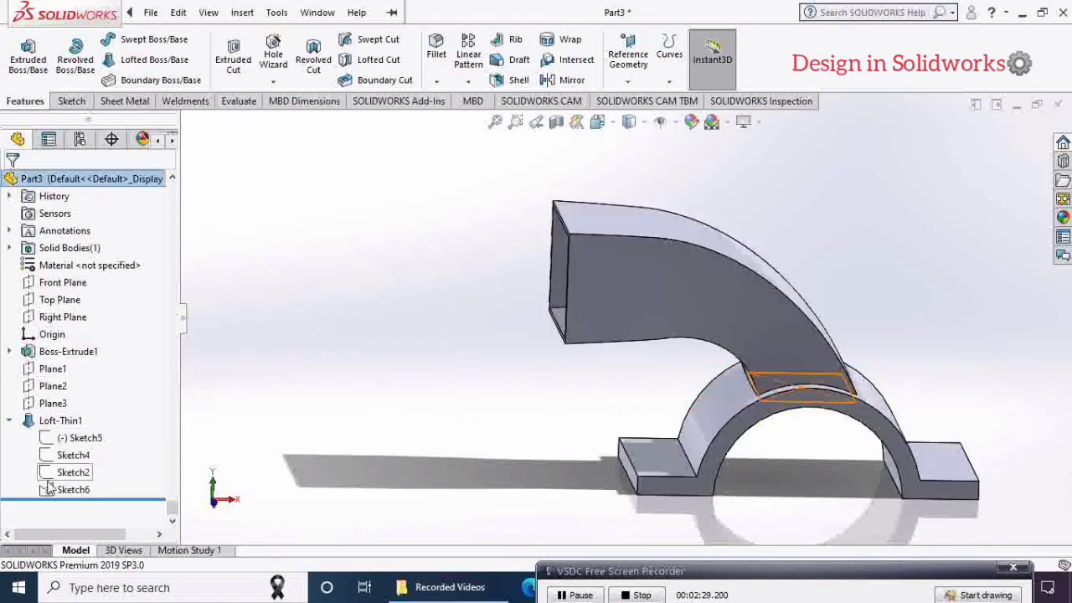
middle_drag(410, 445, 395, 543)
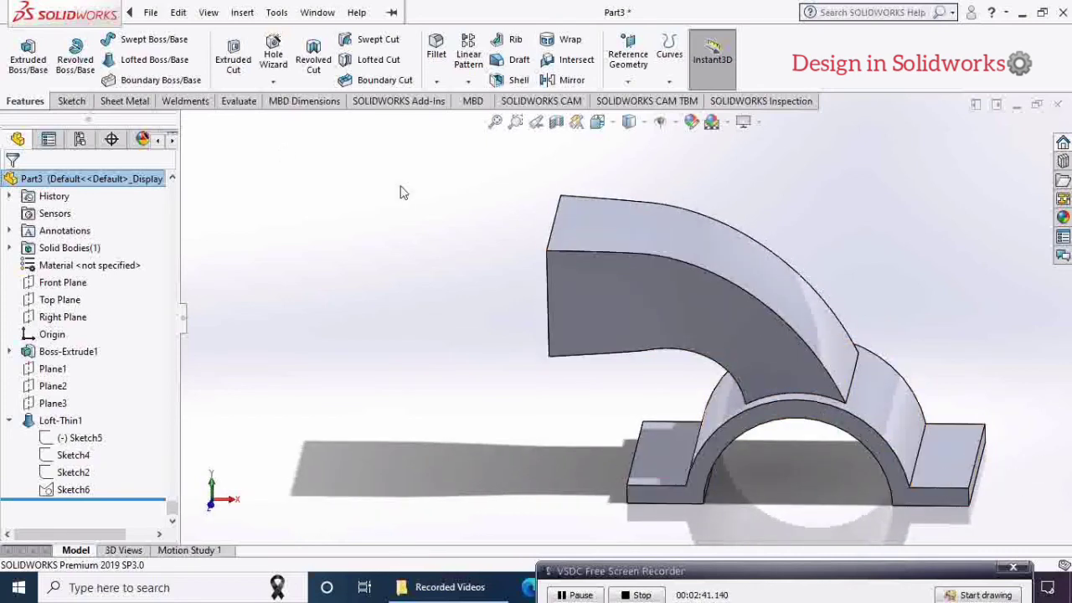
- Start a constant-radius fillet on all edges internal to the loft feature and enable the full preview
click(437, 52)
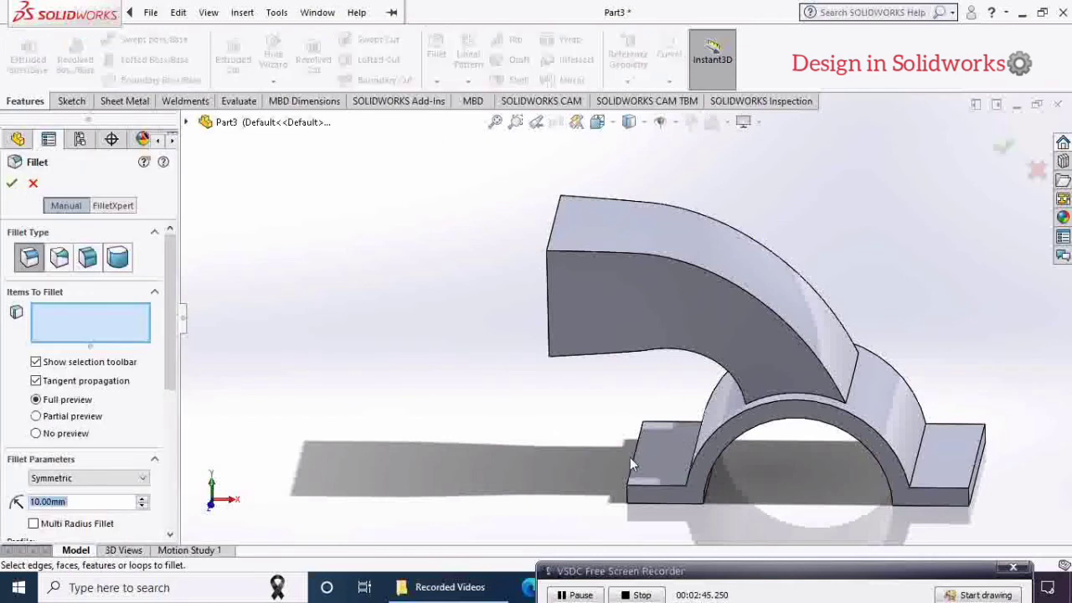
click(711, 361)
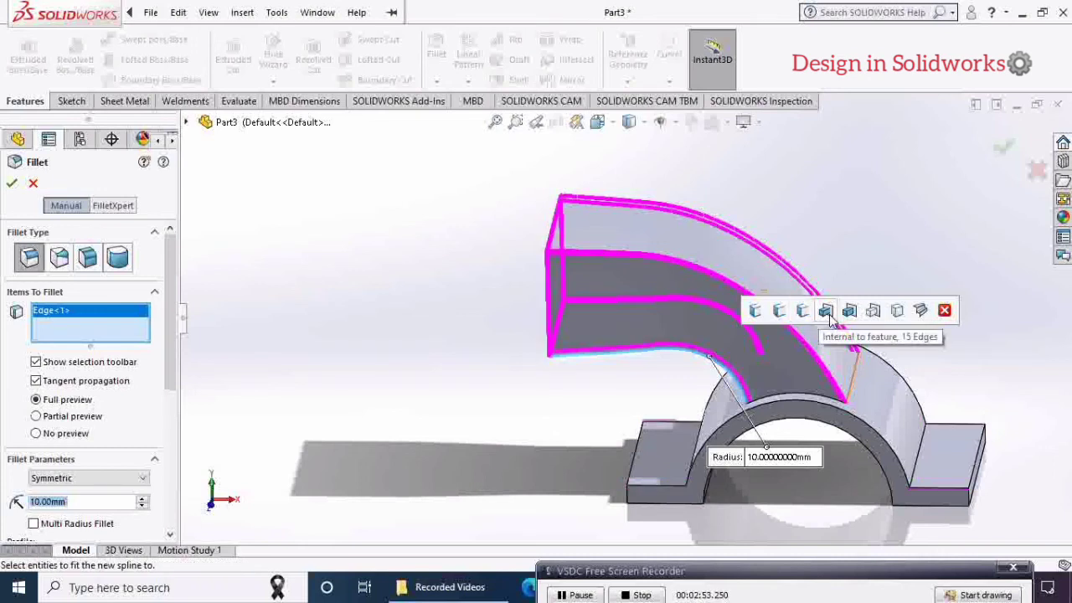
click(827, 317)
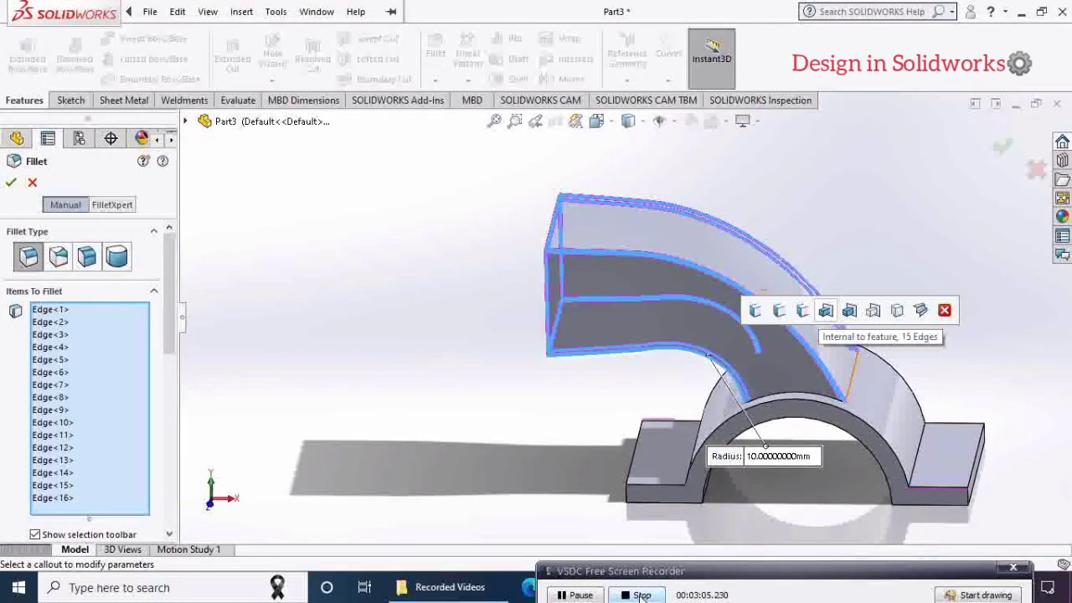
click(641, 596)
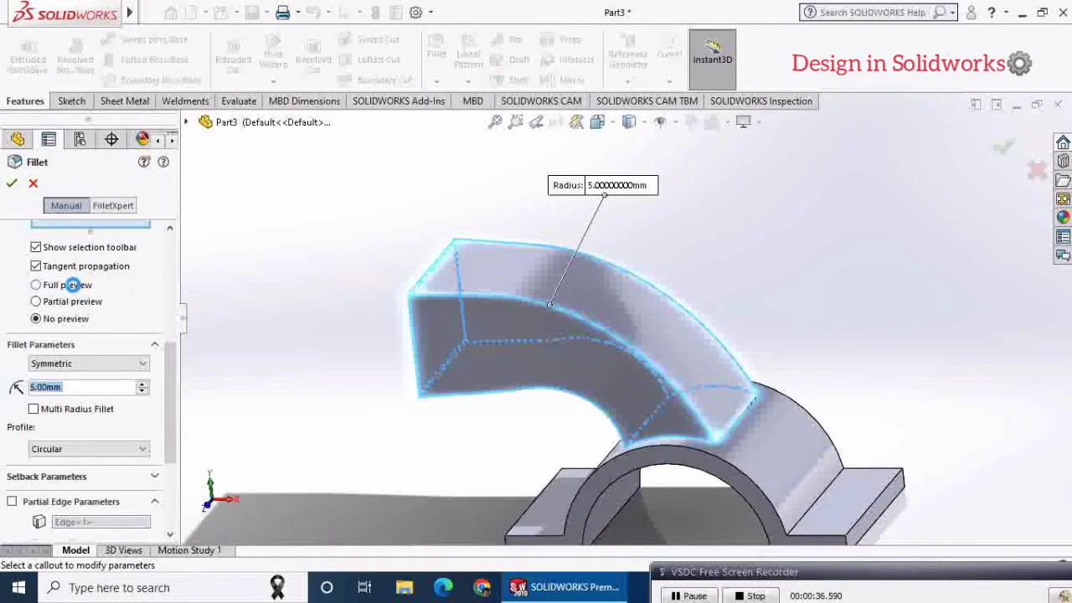
click(73, 285)
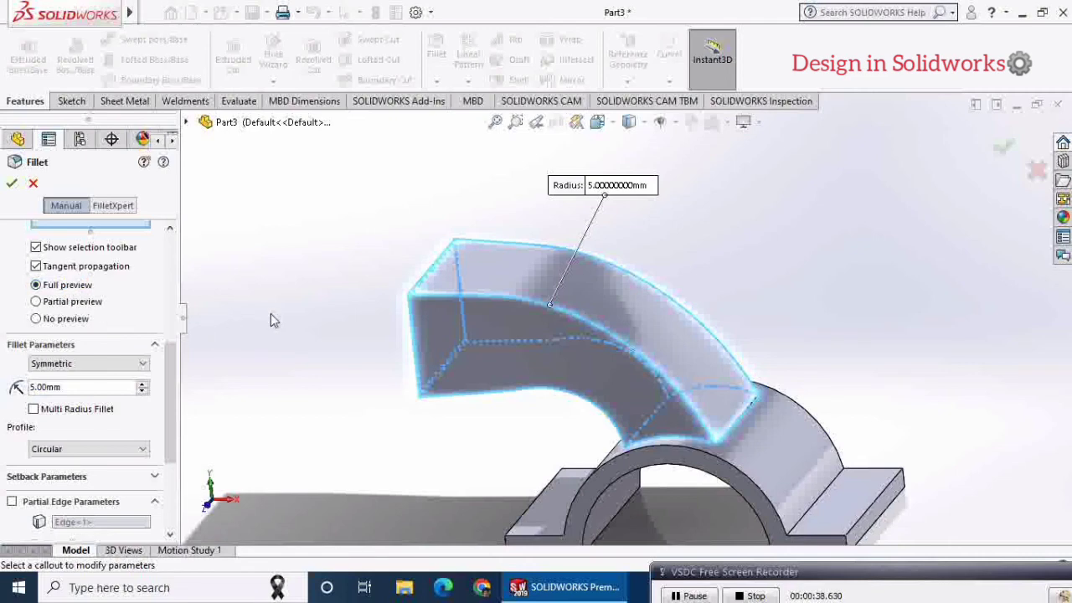
middle_drag(290, 316, 326, 339)
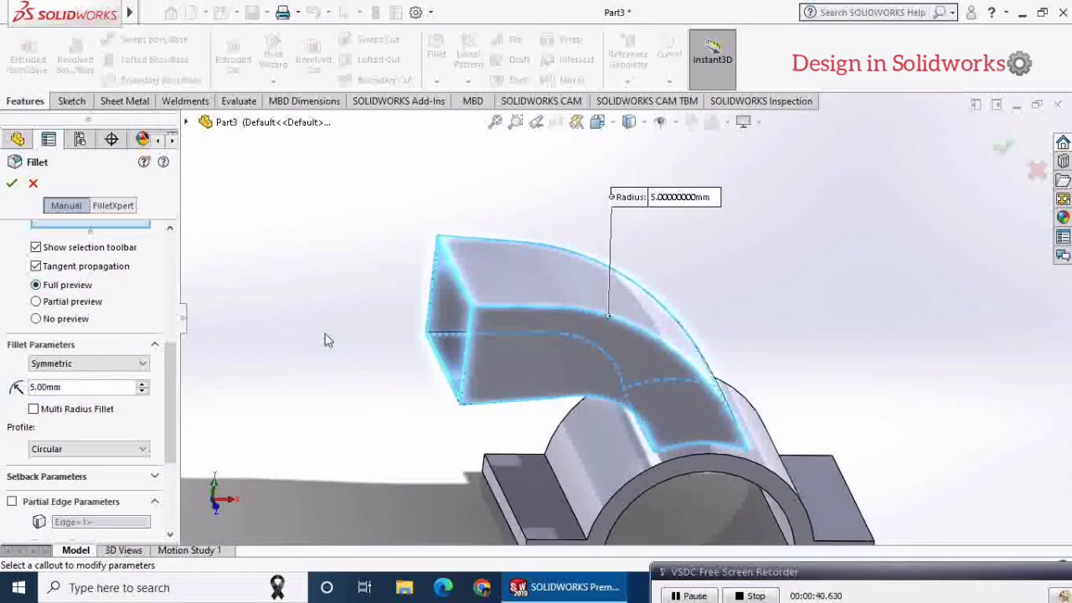
- Try to fillet the selected edges of the curved loft with a 2 mm radius
drag(84, 388, 2, 381)
text(2)
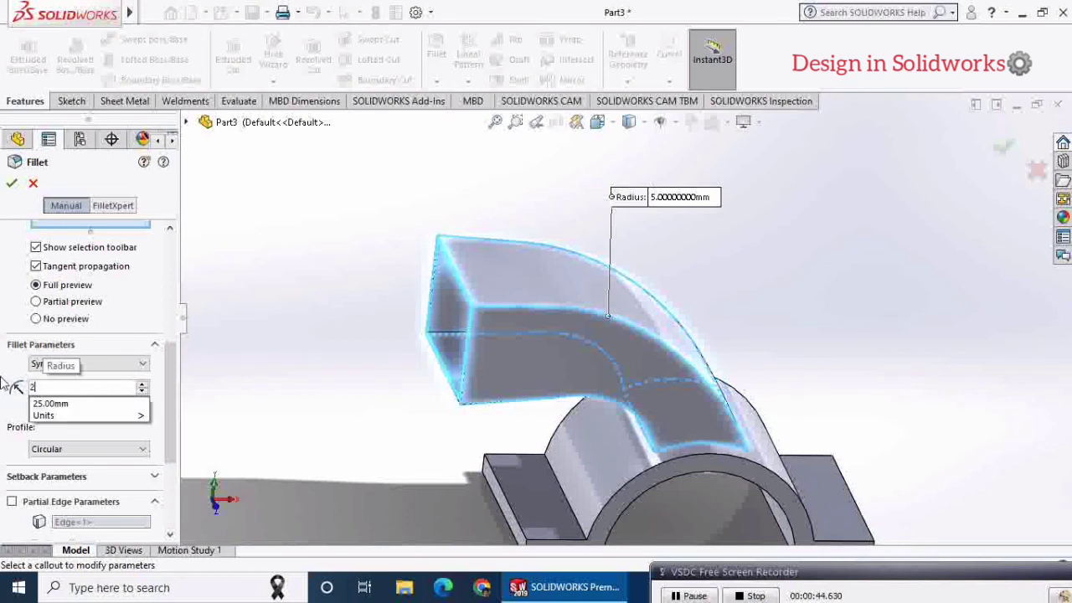
key(Return)
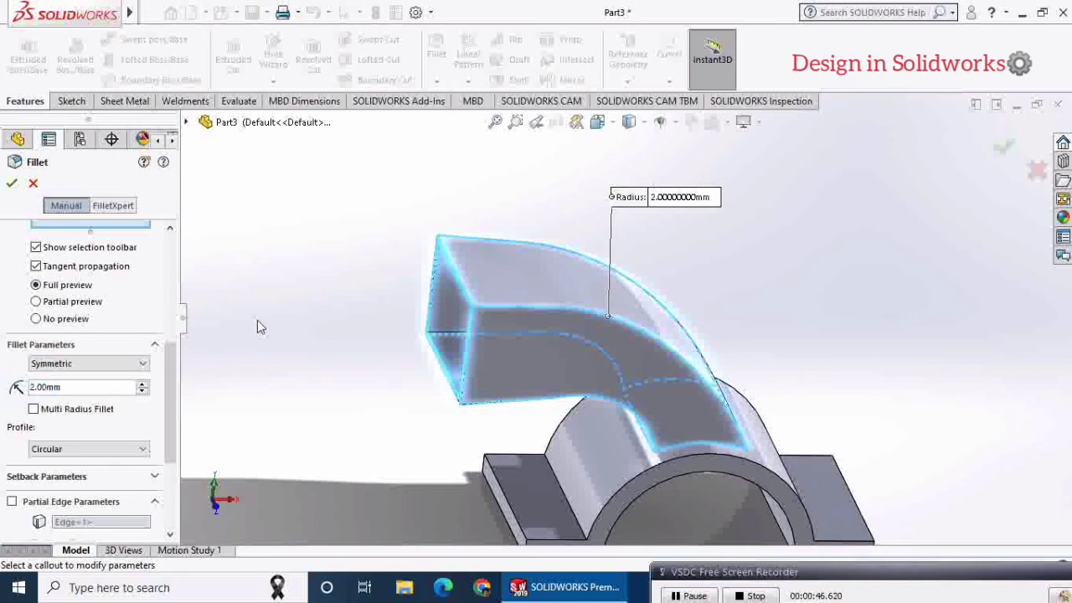
click(12, 184)
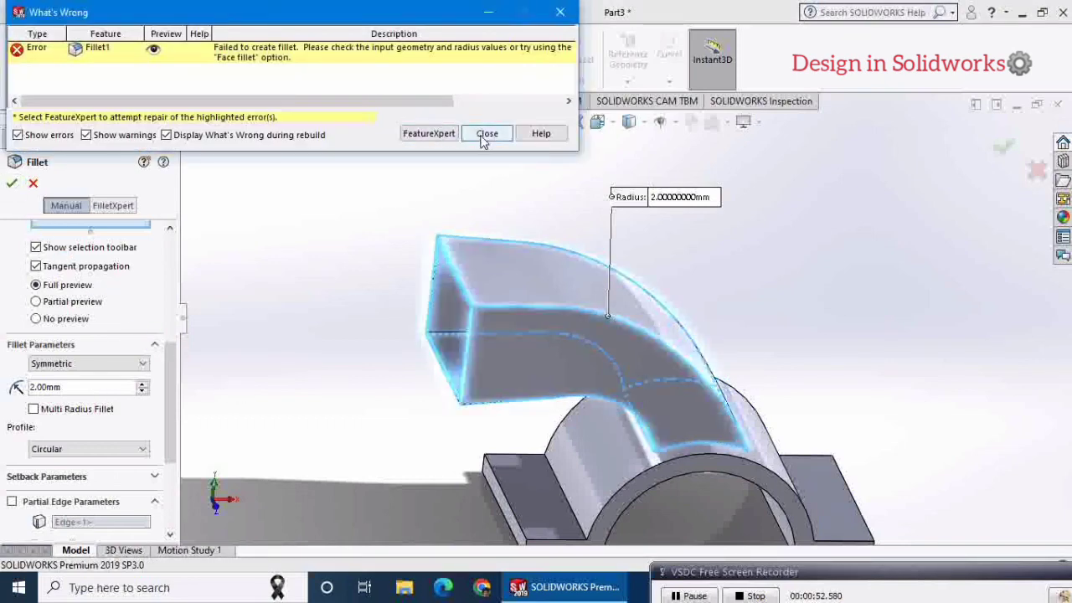
click(484, 134)
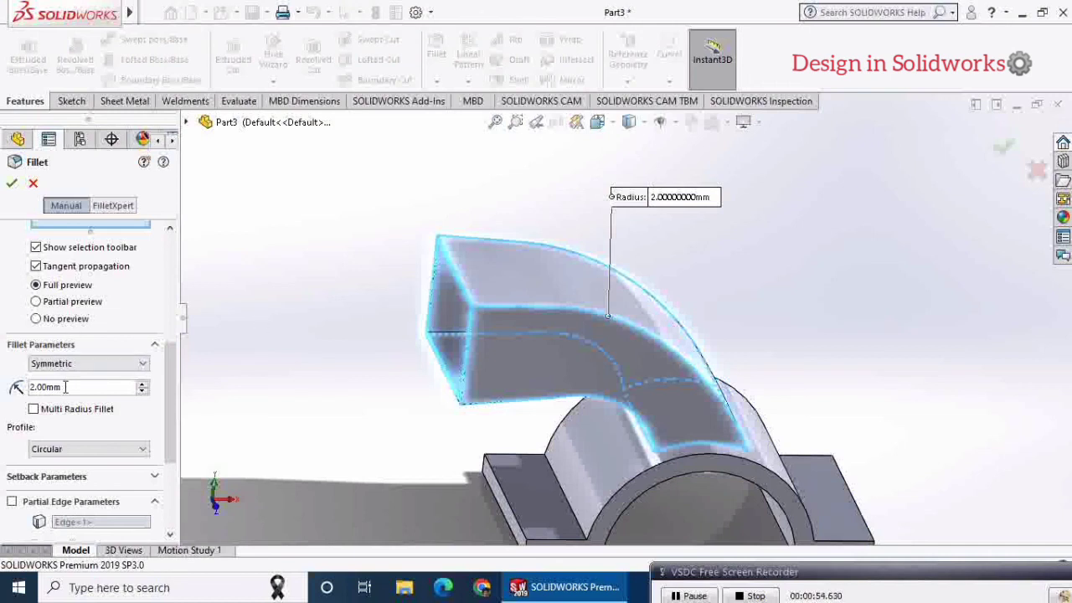
- Set the fillet radius to 1 mm and apply it to the selected edges of the curved loft
text(1)
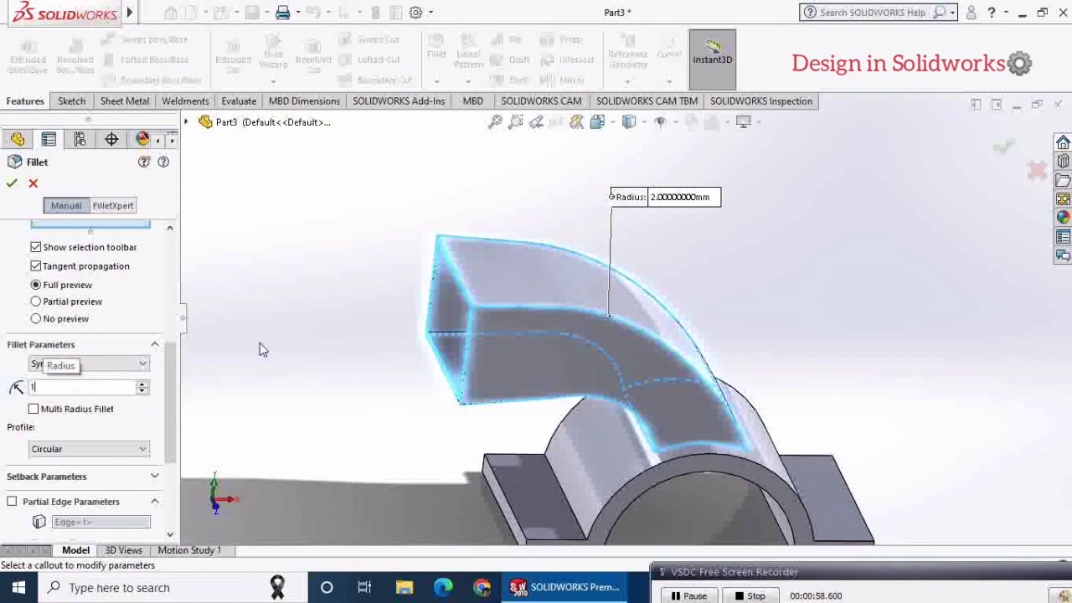
key(Return)
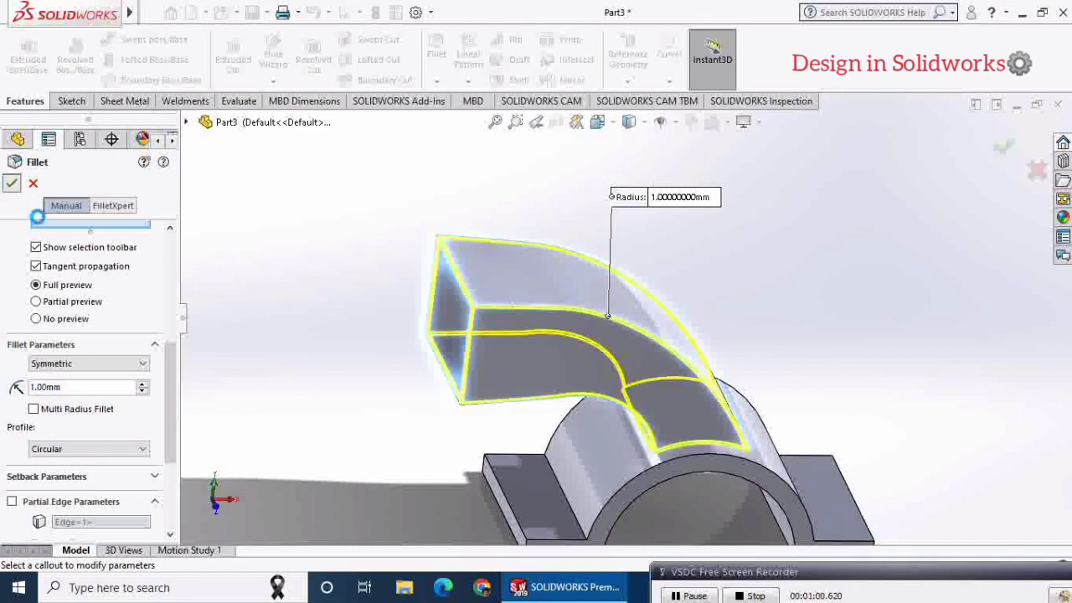
key(Return)
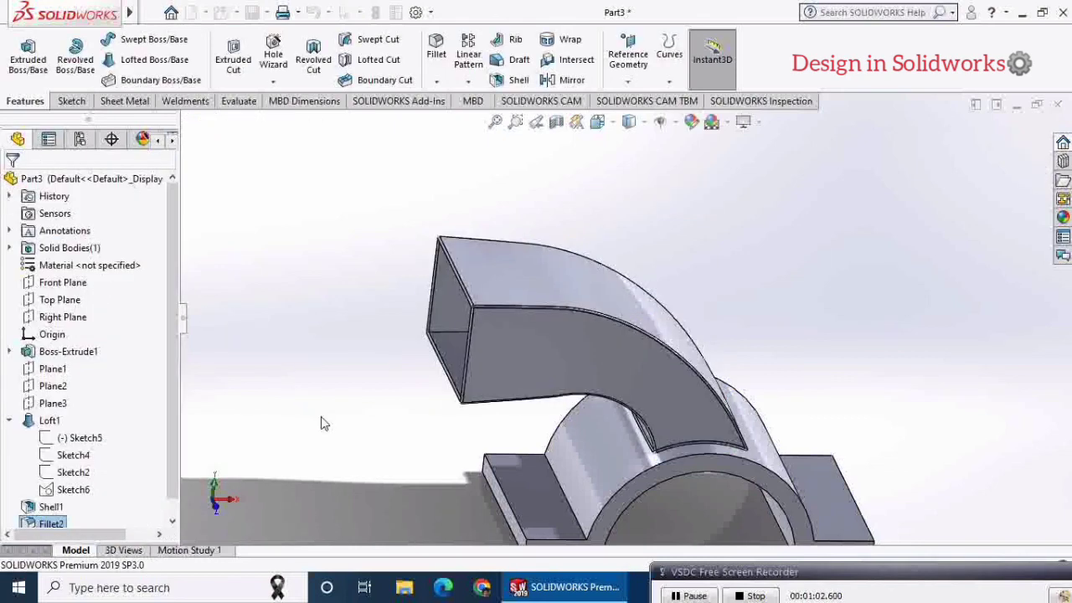
middle_drag(331, 438, 329, 324)
middle_drag(338, 371, 293, 460)
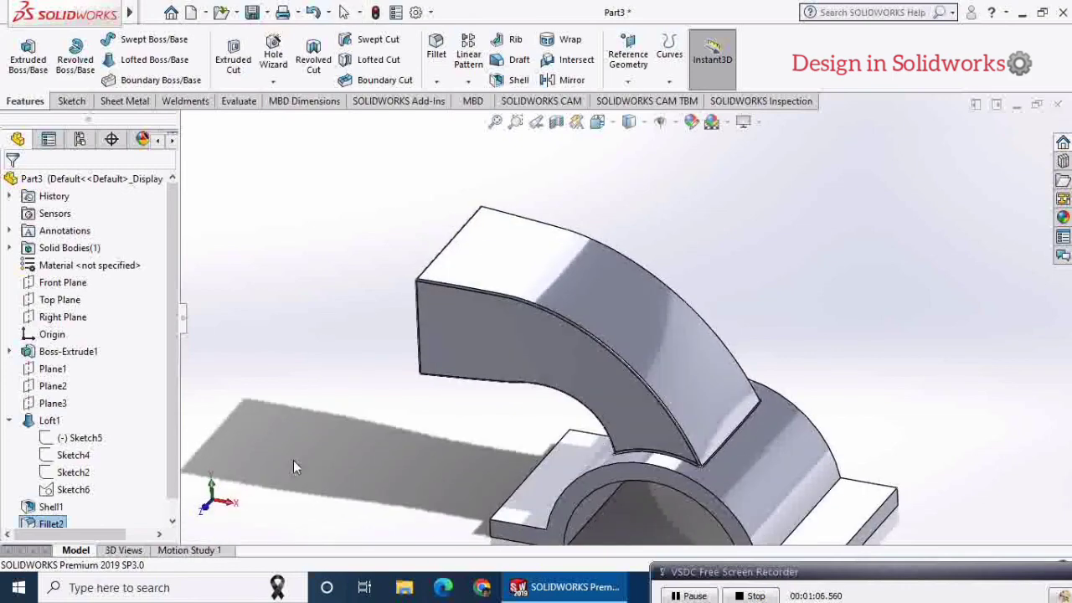
scroll(355, 433, up, 2)
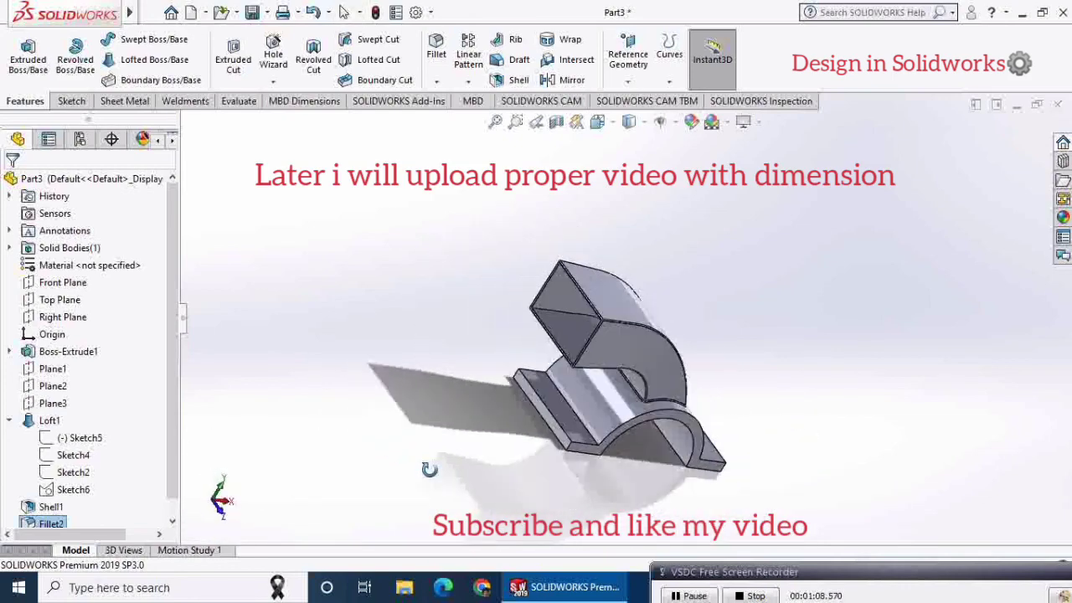